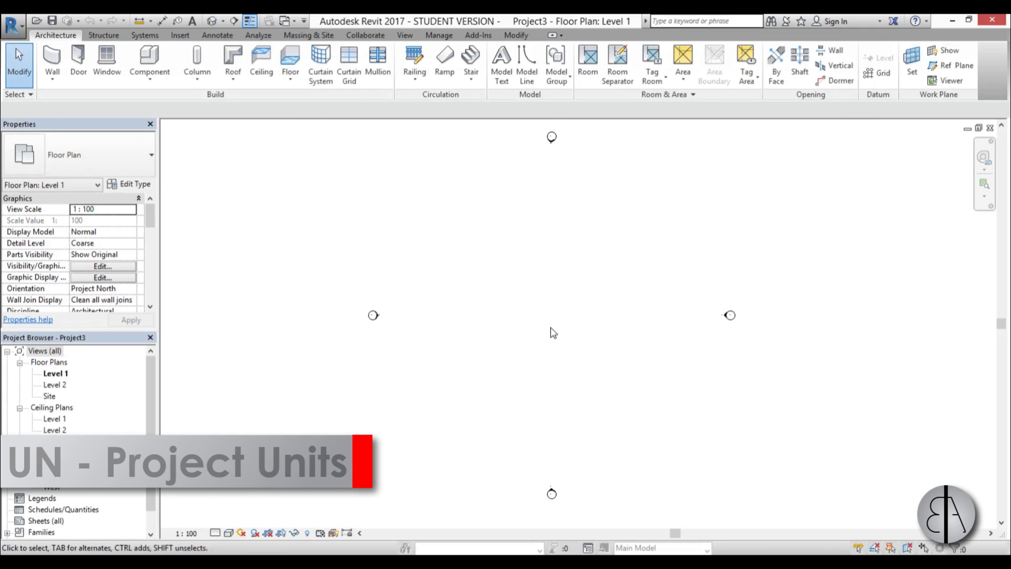
Set the project's length unit to meters in the Project Units settings.
{"action": "key", "text": "u"}
{"action": "key", "text": "n"}
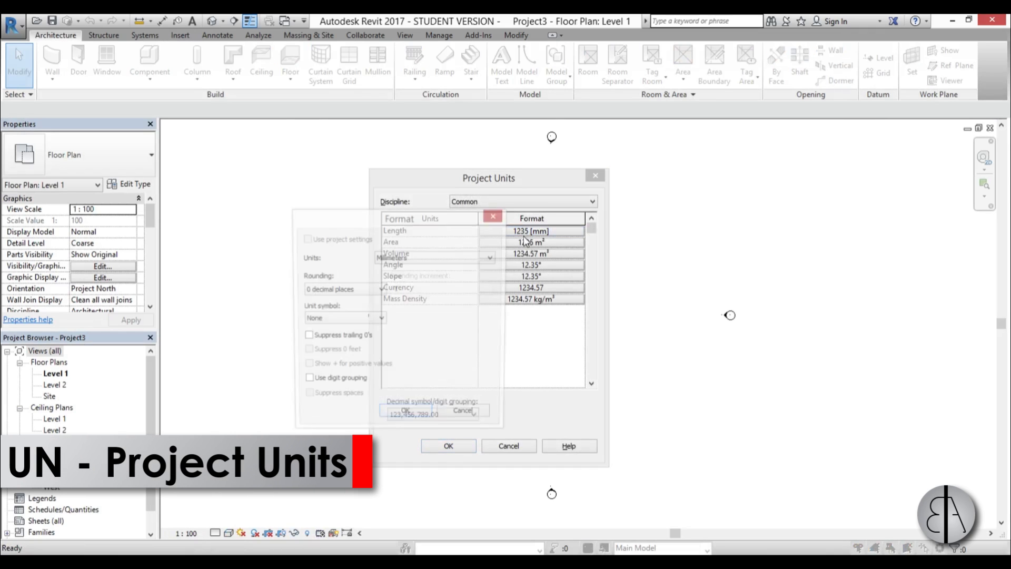
{"action": "left_click", "coordinate": [435, 257]}
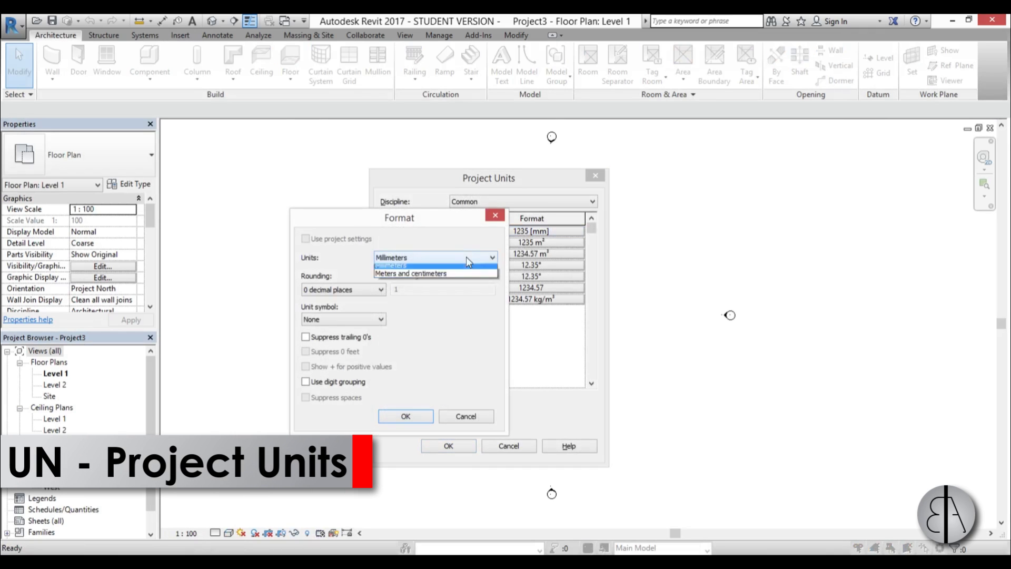
{"action": "left_click", "coordinate": [400, 305]}
{"action": "left_click", "coordinate": [402, 417]}
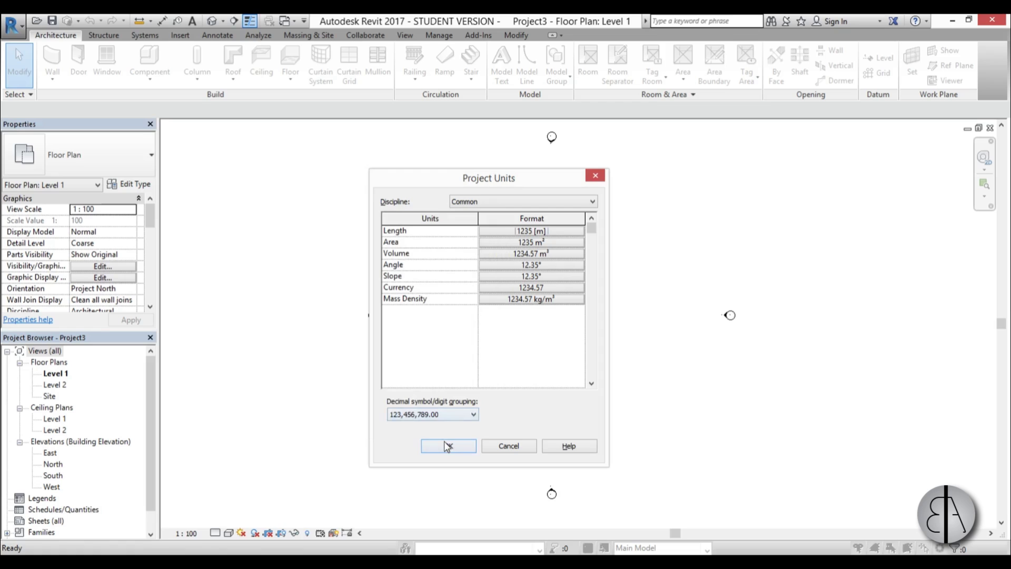
{"action": "left_click", "coordinate": [447, 446]}
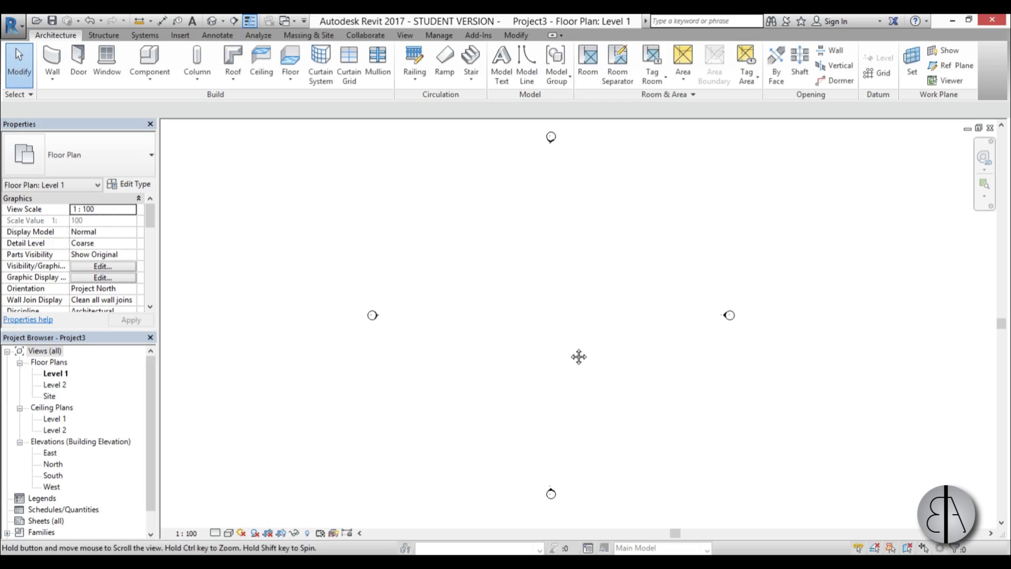
Open the South elevation view.
{"action": "double_click", "coordinate": [60, 478]}
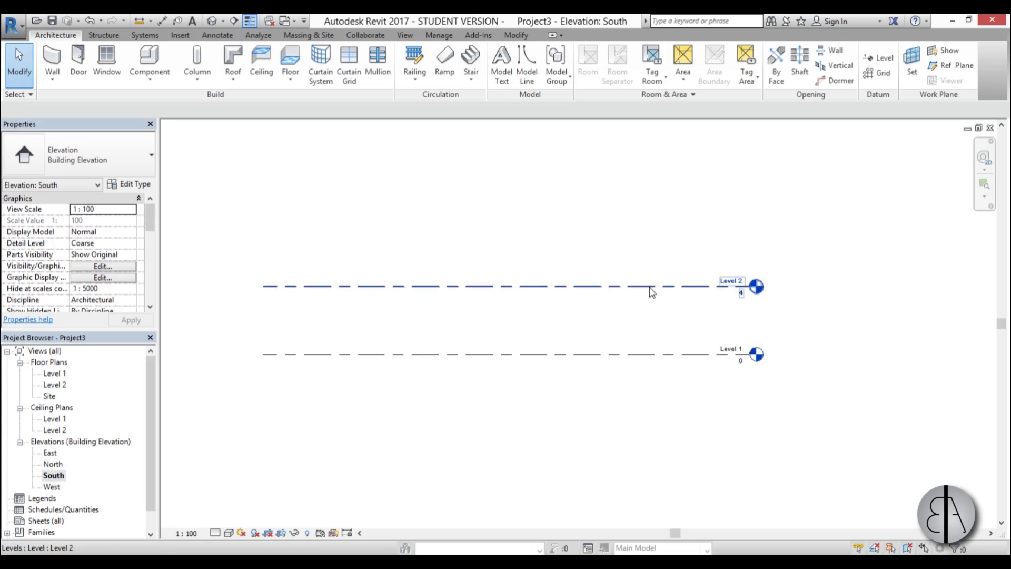
{"action": "scroll", "coordinate": [731, 280], "scroll_direction": "up", "scroll_amount": 1}
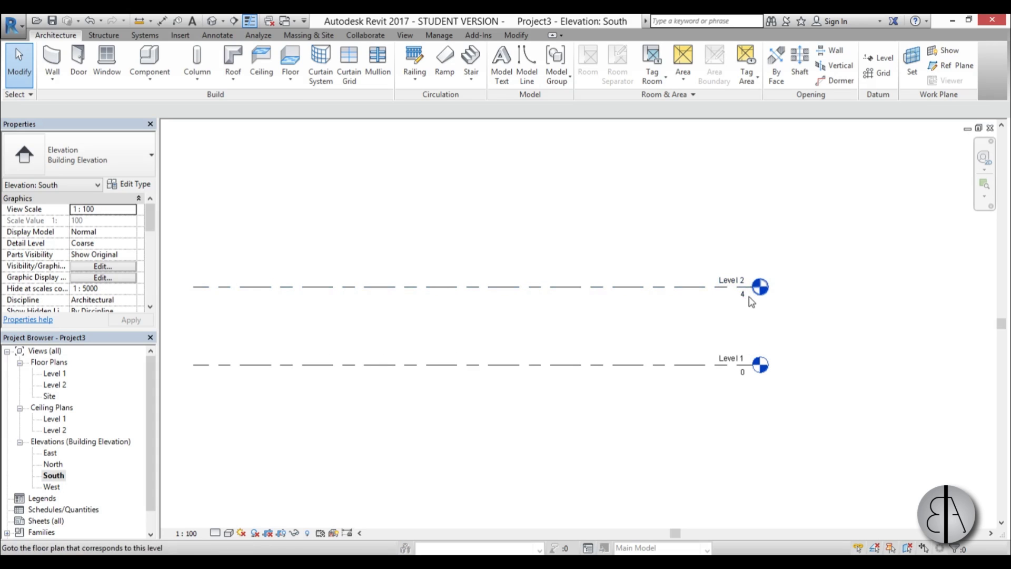
{"action": "middle_click_drag", "start_coordinate": [432, 358], "coordinate": [457, 386]}
{"action": "scroll", "coordinate": [444, 379], "scroll_direction": "down", "scroll_amount": 1}
{"action": "middle_click_drag", "start_coordinate": [402, 320], "coordinate": [401, 346]}
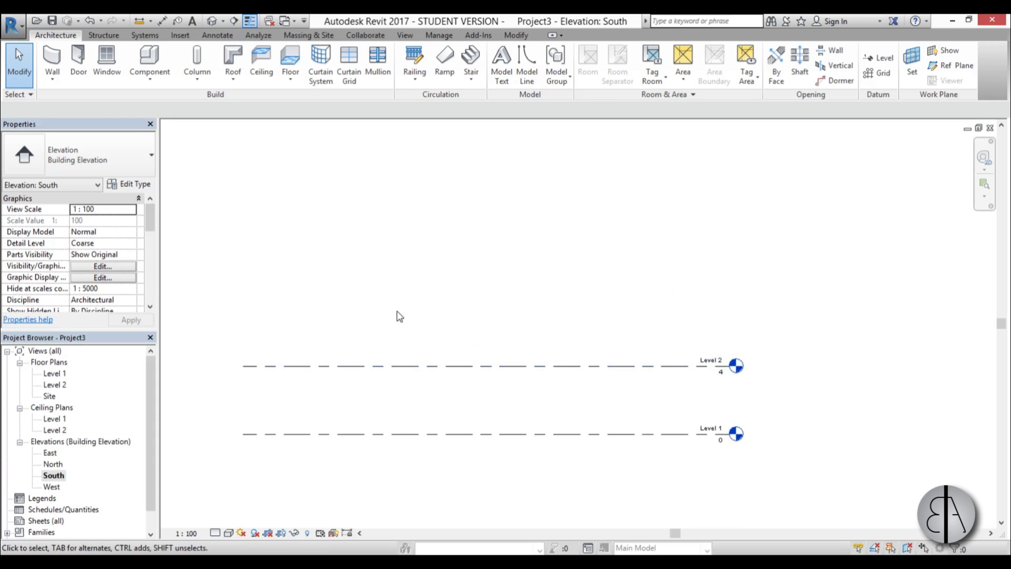
Add a new level 2 m above Level 2 by picking the Level 2 line with an offset.
{"action": "key", "text": "l"}
{"action": "key", "text": "l"}
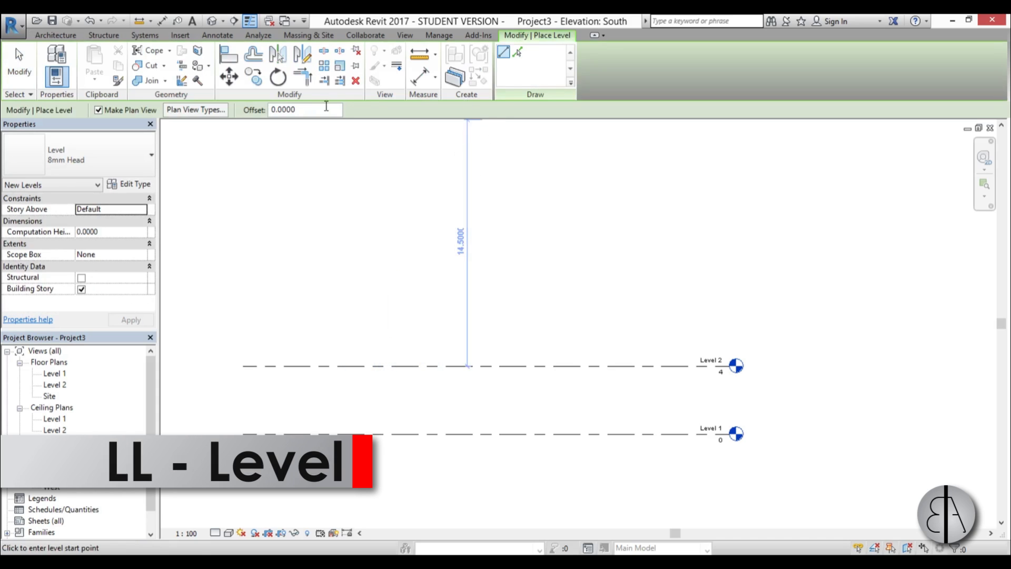
{"action": "type", "text": "2"}
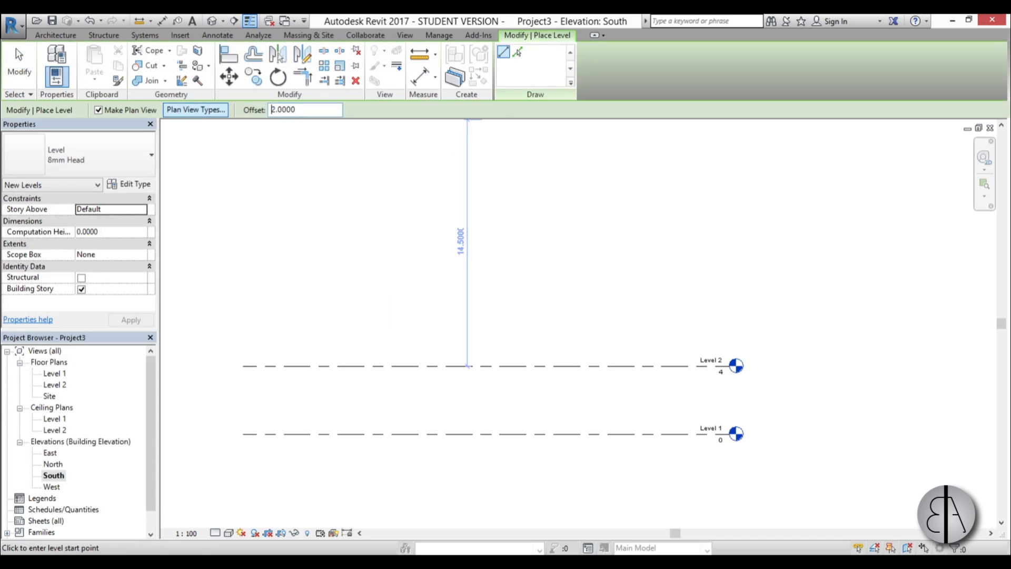
{"action": "left_click", "coordinate": [519, 56]}
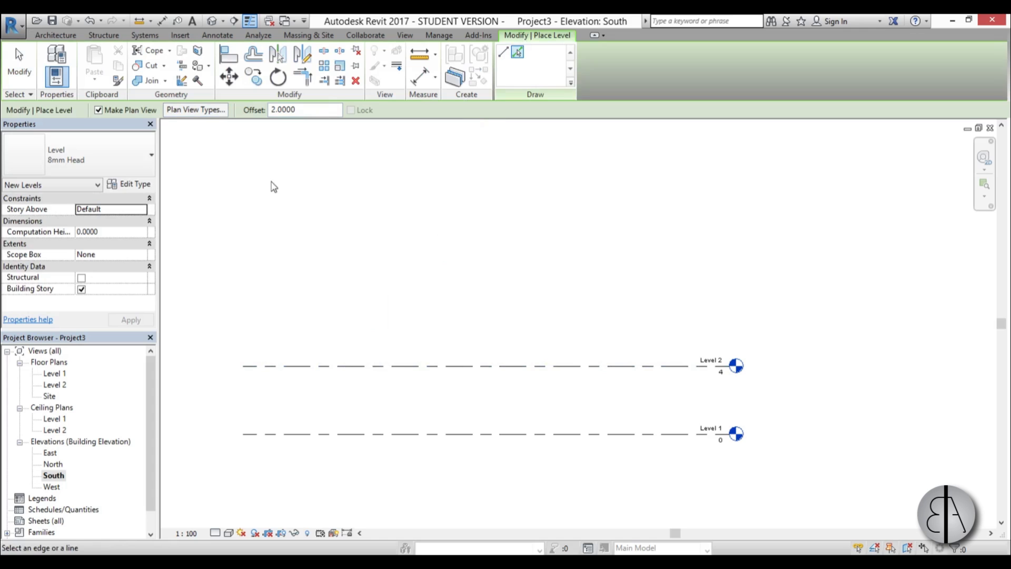
{"action": "left_click", "coordinate": [395, 366]}
{"action": "key", "text": "Escape"}
{"action": "key", "text": "Escape"}
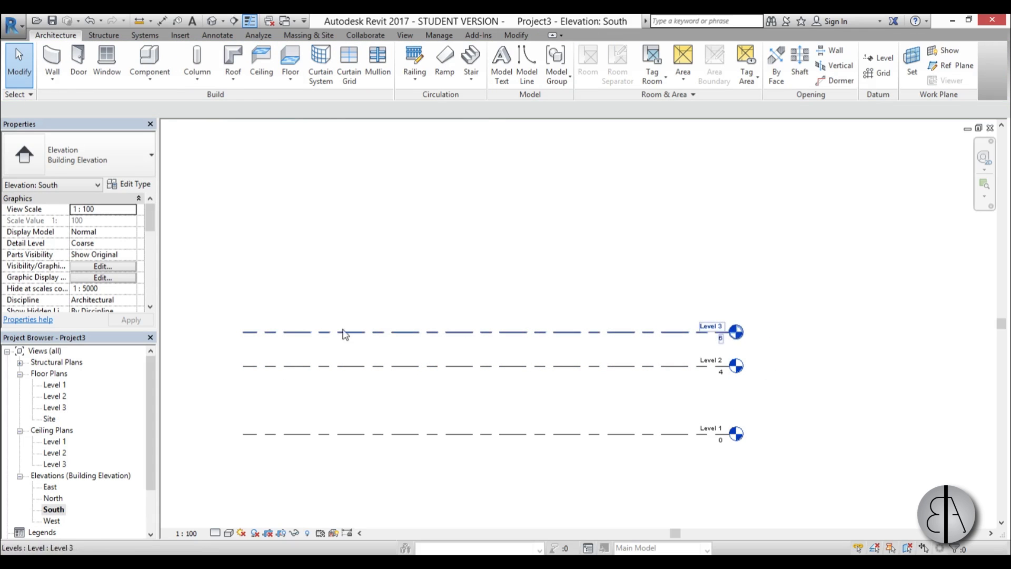
Set the elevation of Level 2 to 3.5 m.
{"action": "middle_click_drag", "start_coordinate": [509, 410], "coordinate": [543, 344]}
{"action": "scroll", "coordinate": [597, 274], "scroll_direction": "up", "scroll_amount": 1}
{"action": "middle_click_drag", "start_coordinate": [469, 323], "coordinate": [495, 325]}
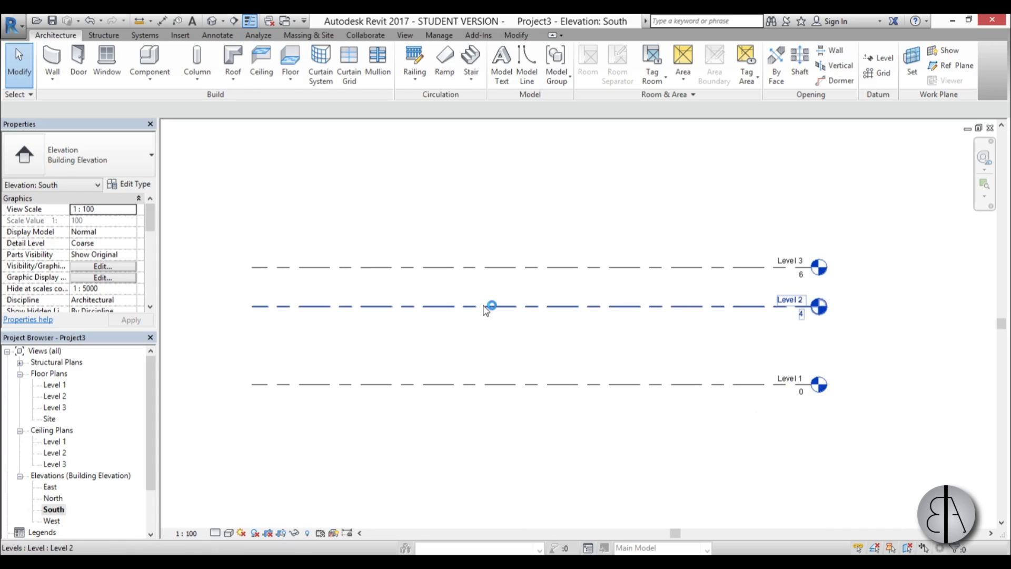
{"action": "left_click", "coordinate": [487, 305]}
{"action": "left_click", "coordinate": [801, 314]}
{"action": "type", "text": "3"}
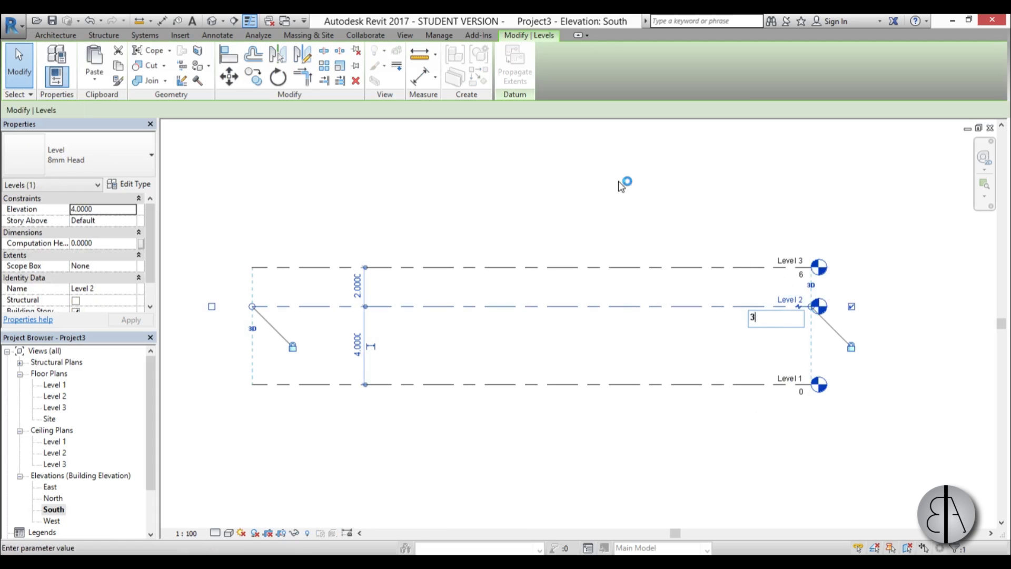
{"action": "type", "text": ".5"}
{"action": "key", "text": "Return"}
{"action": "left_click", "coordinate": [651, 175]}
{"action": "middle_click_drag", "start_coordinate": [515, 274], "coordinate": [509, 287]}
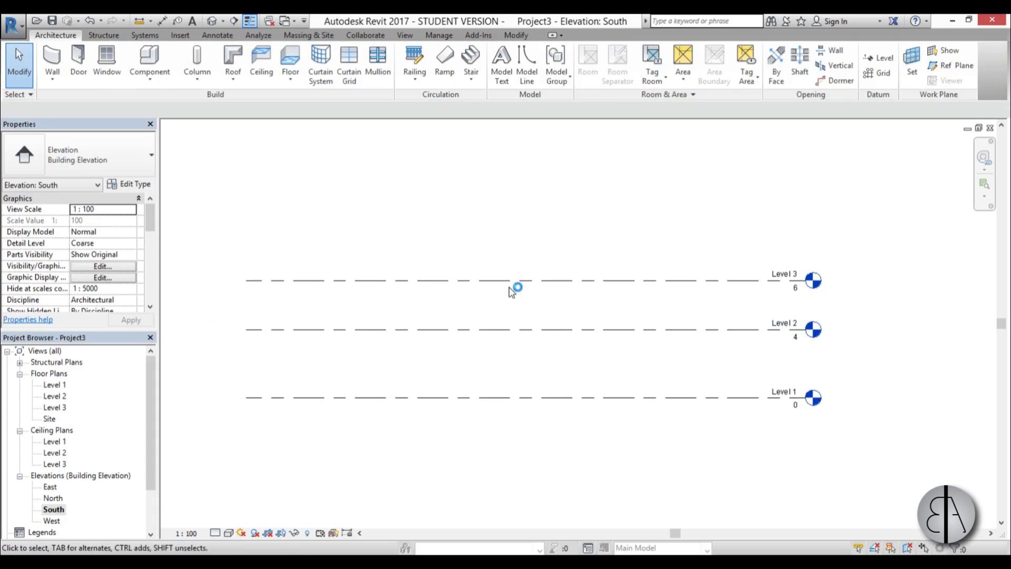
{"action": "middle_click_drag", "start_coordinate": [523, 384], "coordinate": [516, 360]}
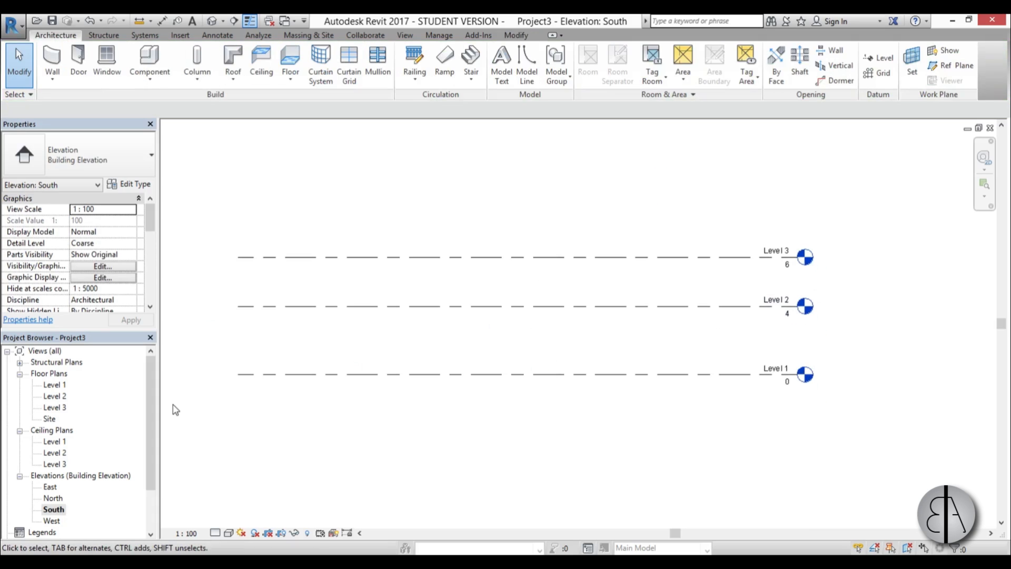
Start an in-place model of category Structural Columns in the Level 1 floor plan, accepting the suggested name.
{"action": "double_click", "coordinate": [56, 387]}
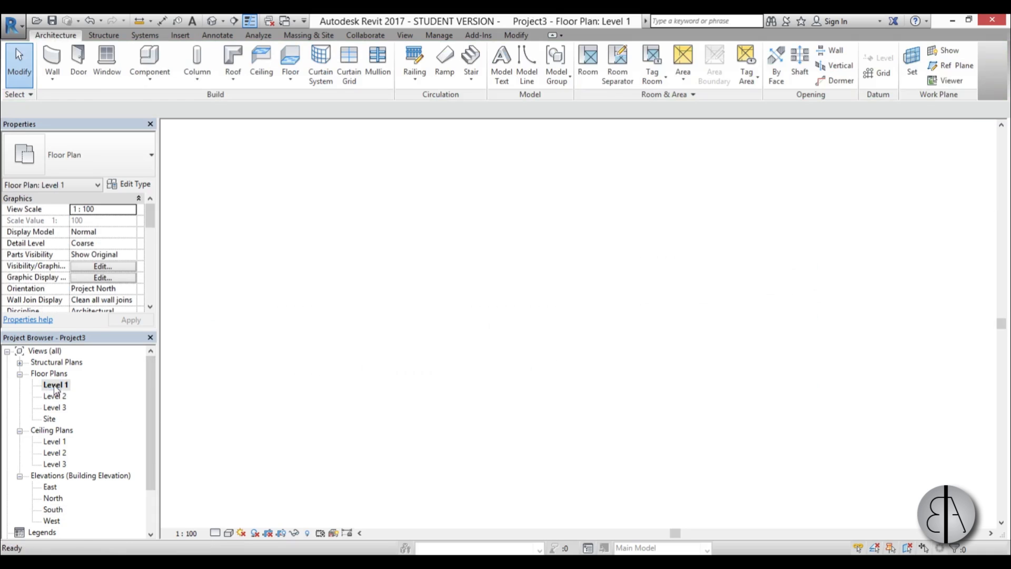
{"action": "middle_click_drag", "start_coordinate": [522, 295], "coordinate": [495, 296]}
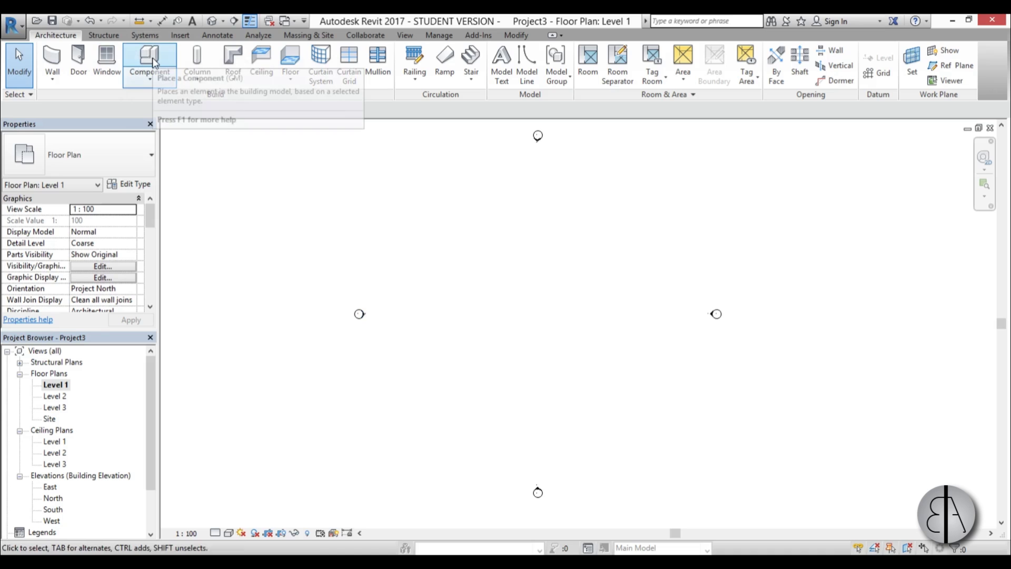
{"action": "left_click", "coordinate": [150, 78]}
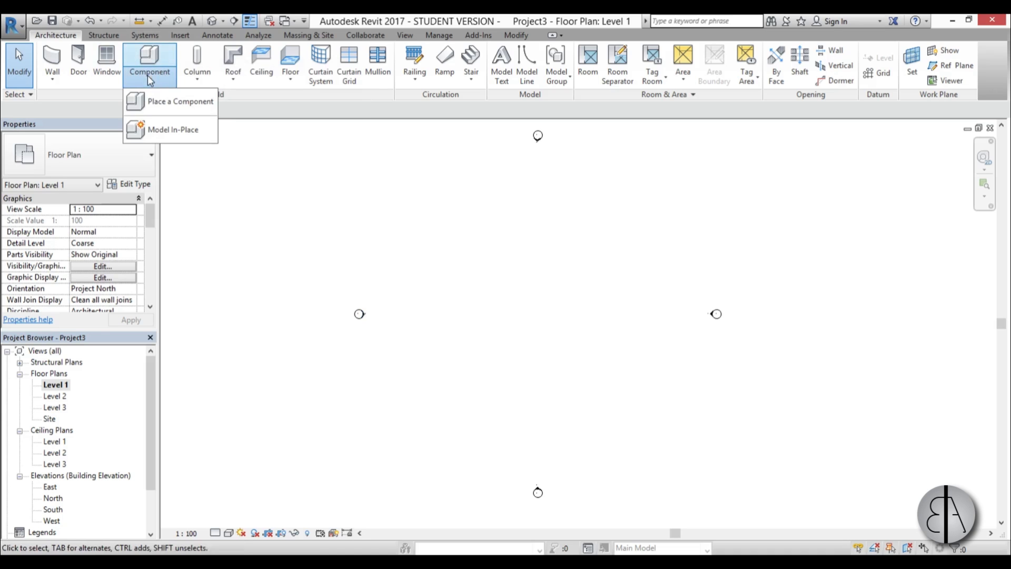
{"action": "left_click", "coordinate": [171, 133]}
{"action": "left_click_drag", "start_coordinate": [502, 279], "coordinate": [498, 337]}
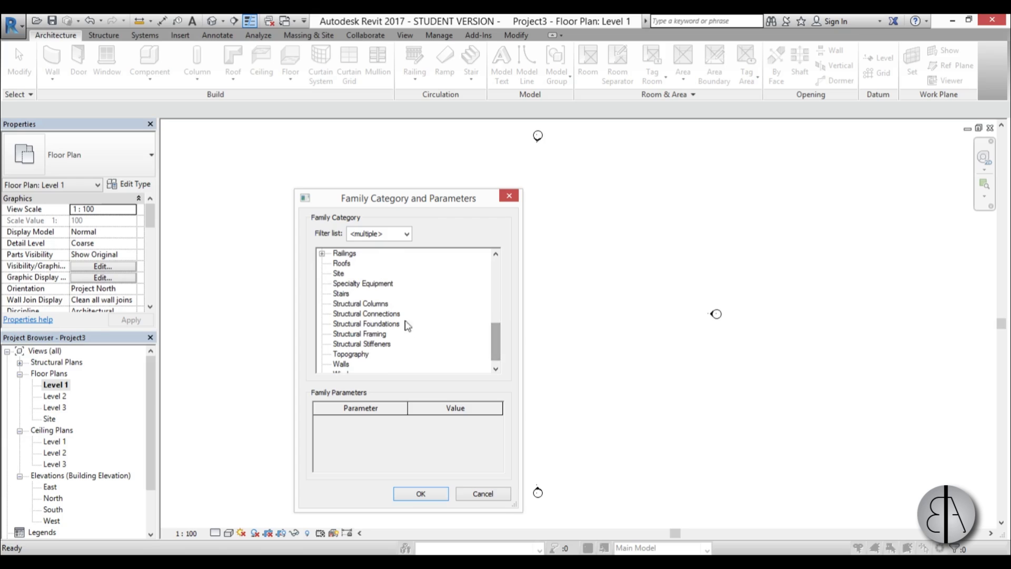
{"action": "double_click", "coordinate": [345, 304]}
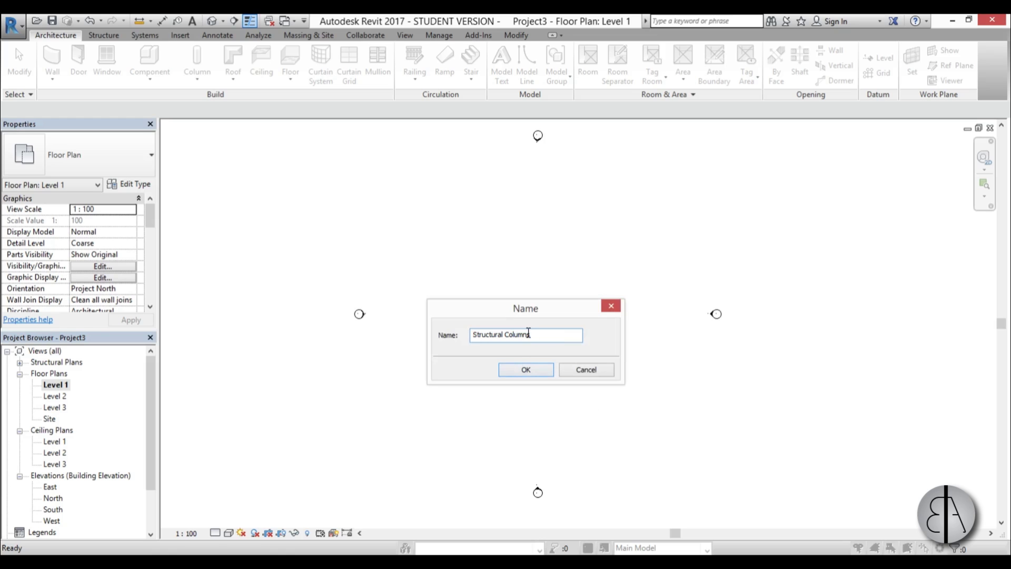
{"action": "left_click", "coordinate": [526, 371]}
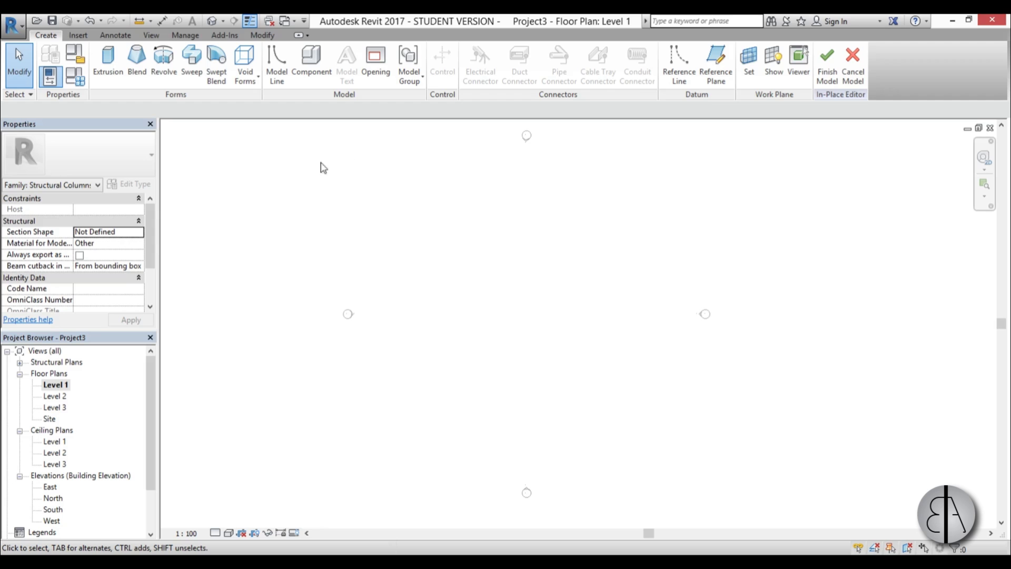
Draw a horizontal reference plane across the plan between the west and east elevation markers.
{"action": "left_click", "coordinate": [726, 79]}
{"action": "left_click", "coordinate": [382, 315]}
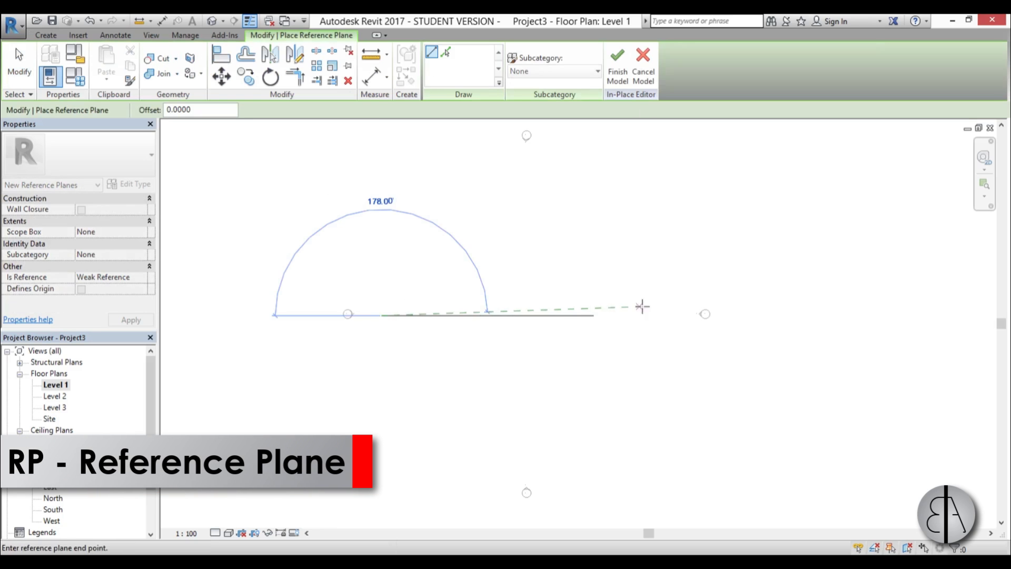
{"action": "left_click", "coordinate": [672, 315]}
{"action": "key", "text": "Escape"}
{"action": "key", "text": "Escape"}
Name the horizontal reference plane 1.
{"action": "left_click", "coordinate": [554, 317]}
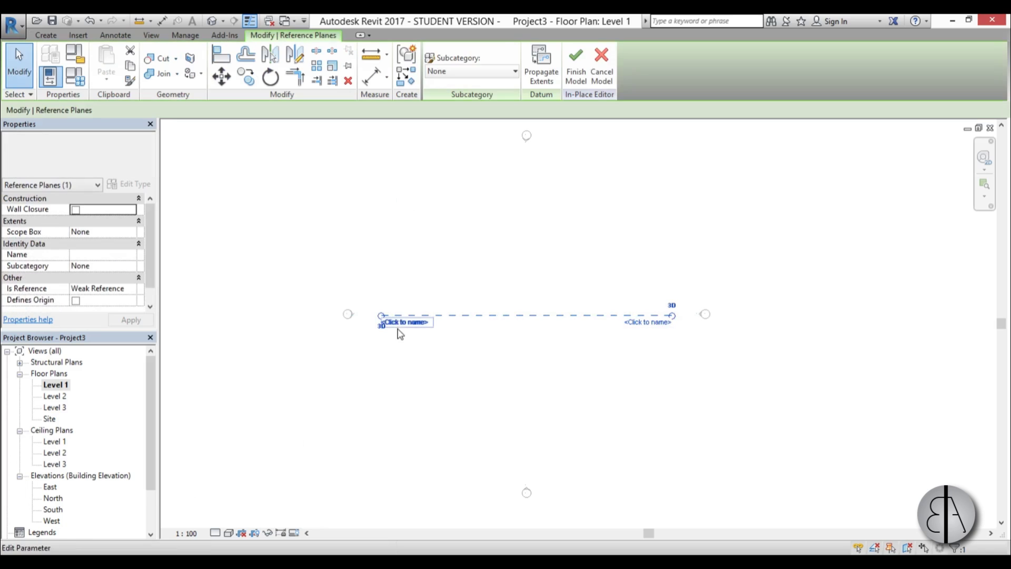
{"action": "left_click", "coordinate": [402, 323]}
{"action": "type", "text": "1"}
{"action": "key", "text": "Return"}
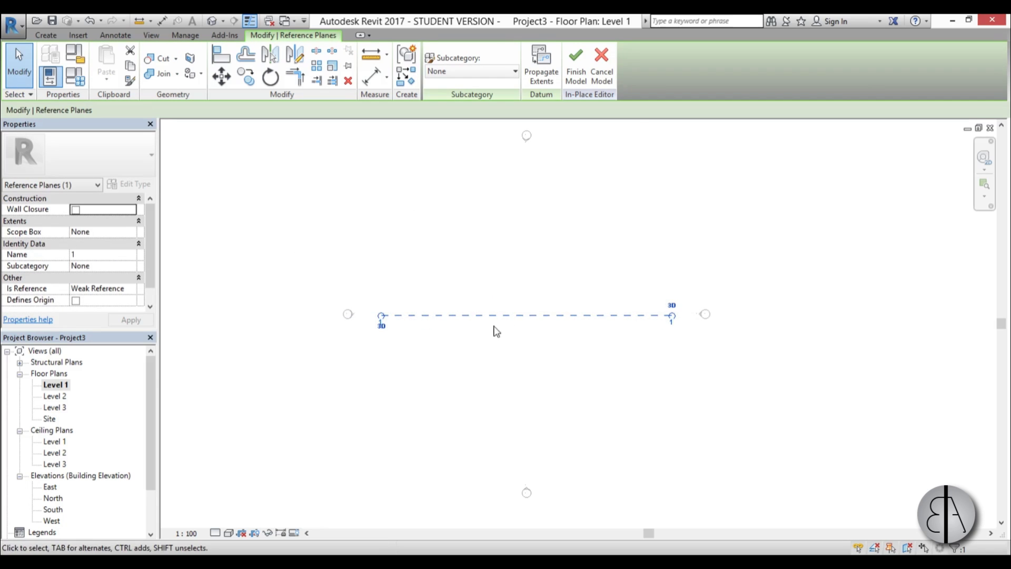
{"action": "key", "text": "Escape"}
{"action": "middle_click_drag", "start_coordinate": [458, 405], "coordinate": [456, 400]}
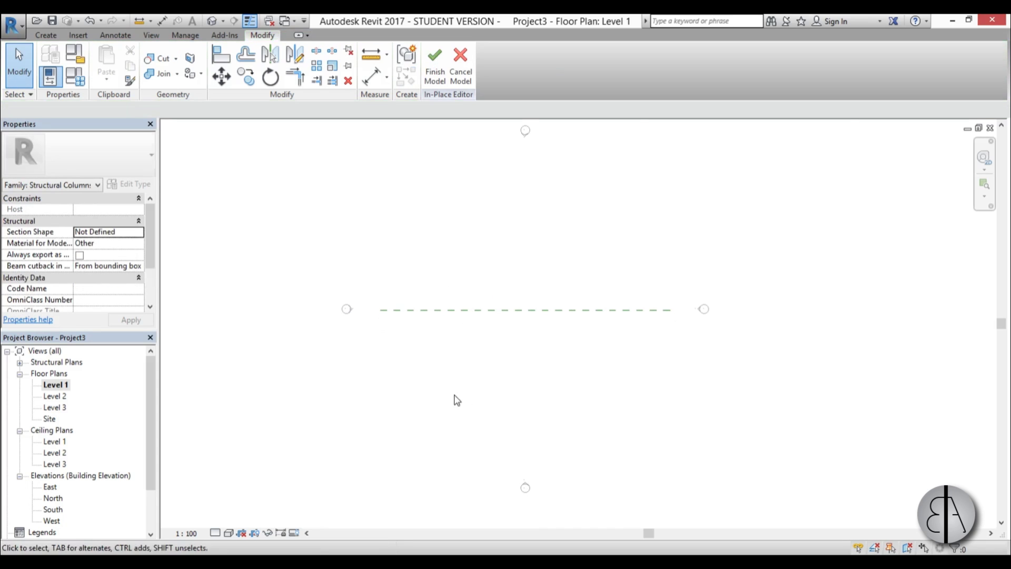
Start a Revolve in the South elevation with Reference Plane : 1 as its work plane.
{"action": "double_click", "coordinate": [51, 511]}
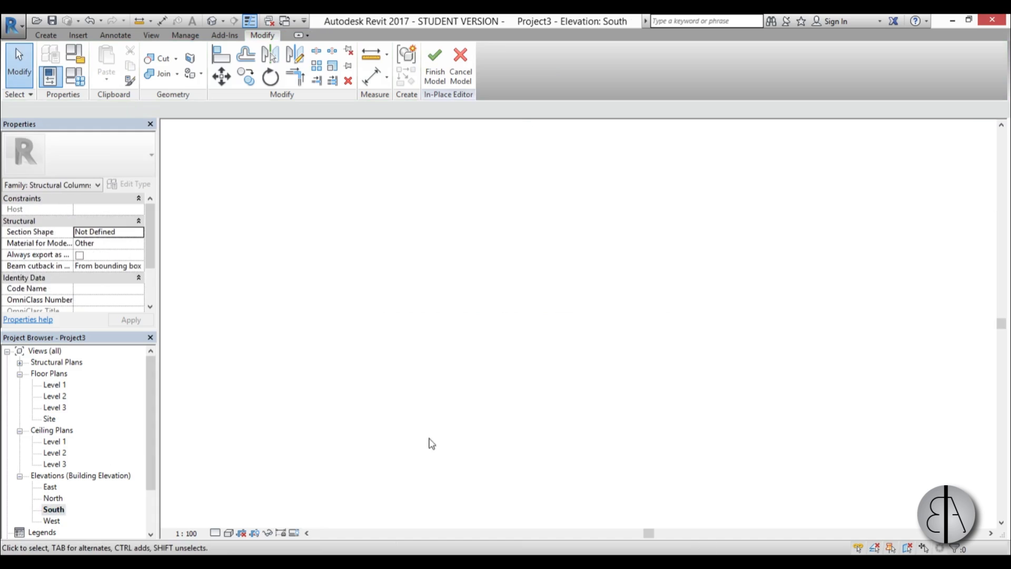
{"action": "left_click", "coordinate": [45, 36]}
{"action": "left_click", "coordinate": [168, 66]}
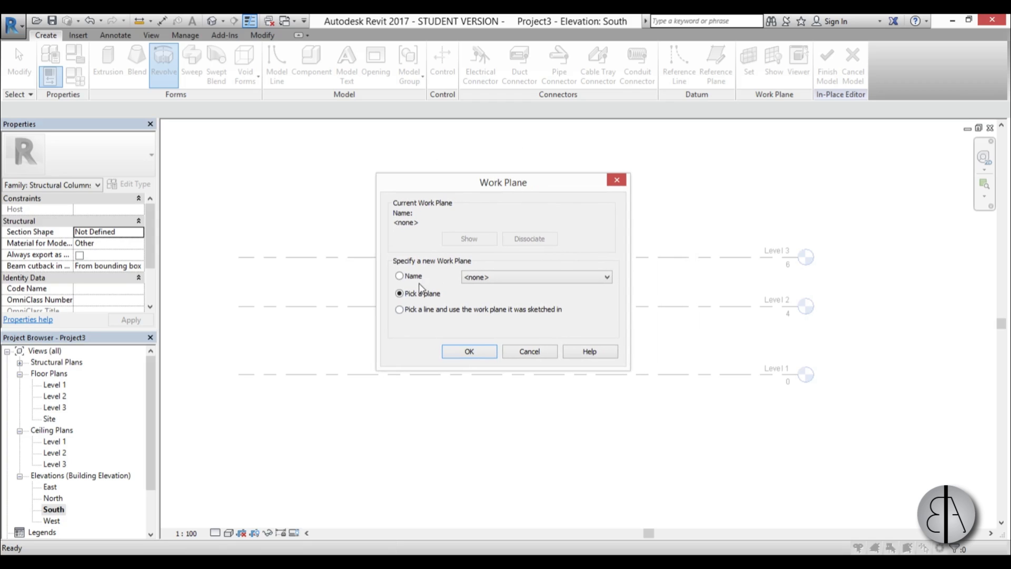
{"action": "left_click", "coordinate": [485, 278]}
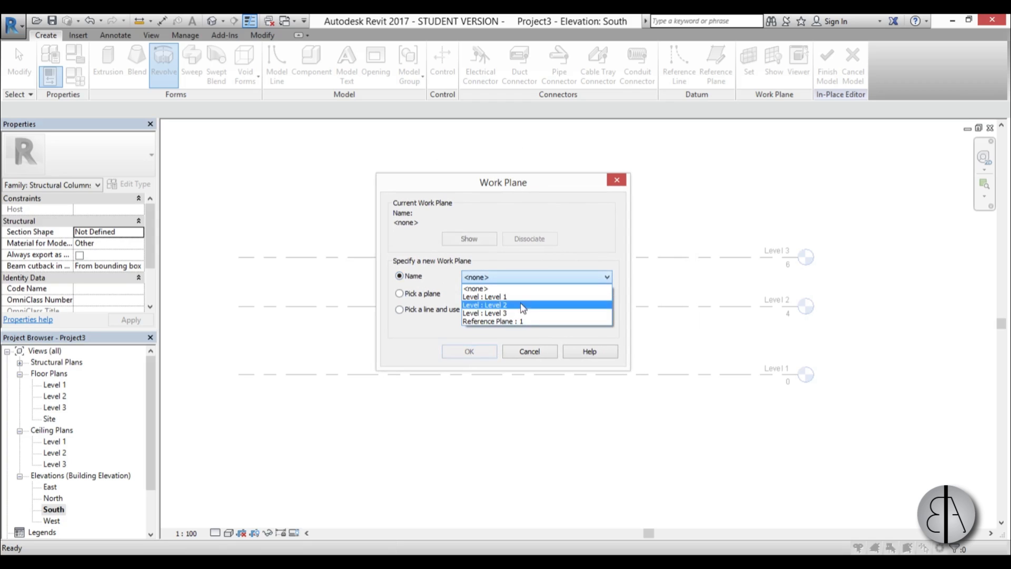
{"action": "left_click", "coordinate": [499, 321]}
{"action": "left_click", "coordinate": [479, 355]}
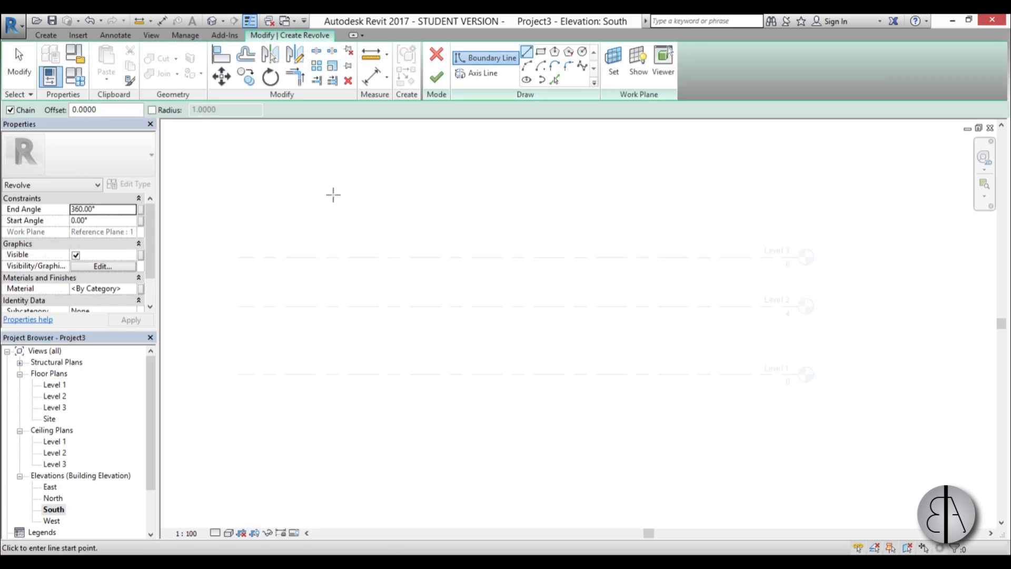
Draw a vertical axis line for the revolve from Level 3 down to Level 1.
{"action": "left_click", "coordinate": [475, 73]}
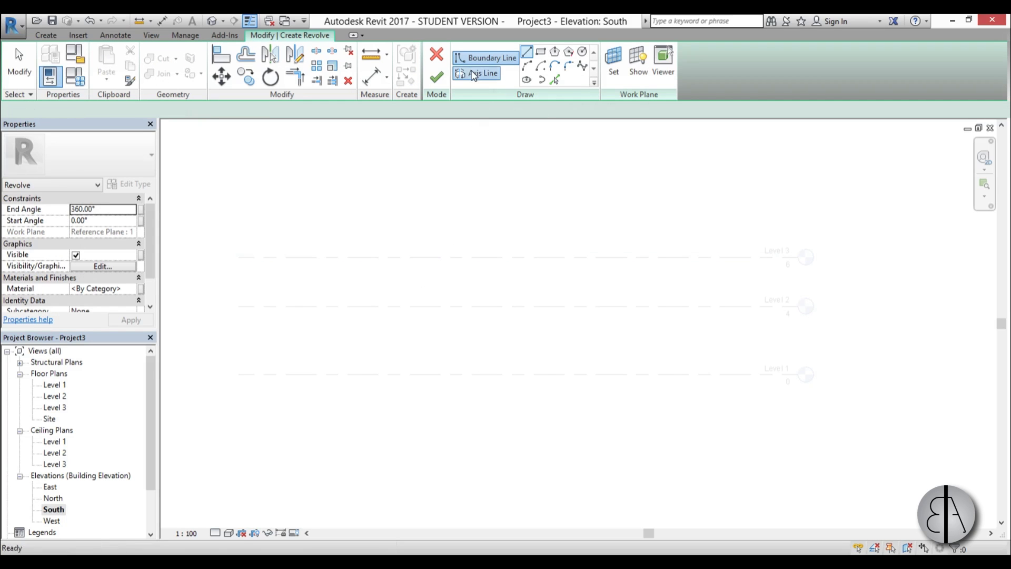
{"action": "left_click", "coordinate": [425, 264]}
{"action": "key", "text": "Escape"}
{"action": "left_click", "coordinate": [426, 258]}
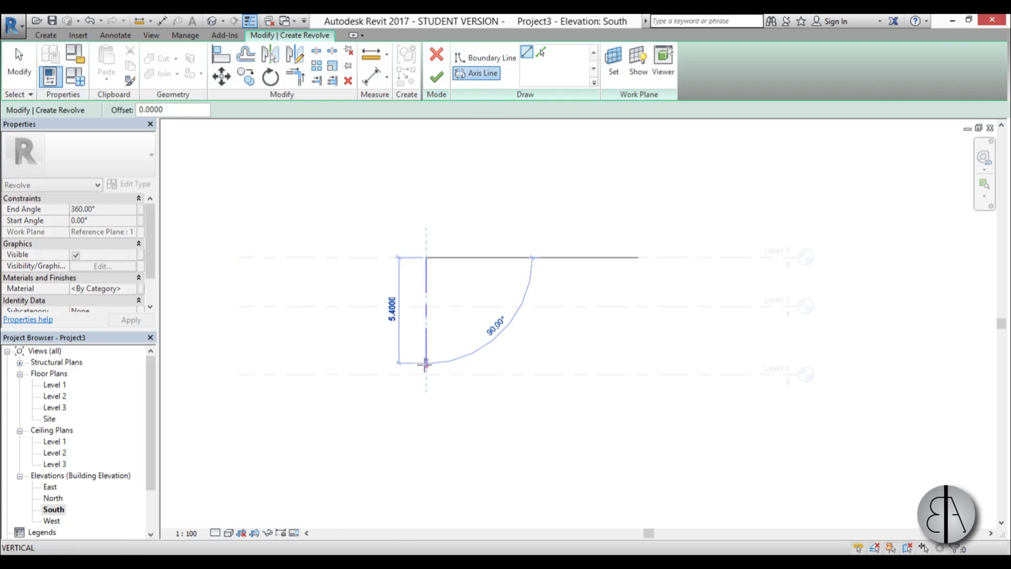
{"action": "left_click", "coordinate": [426, 375]}
{"action": "key", "text": "Escape"}
Draw revolve boundary lines along the axis from Level 1 up to Level 3, and outward to the east along Level 3.
{"action": "scroll", "coordinate": [410, 286], "scroll_direction": "up", "scroll_amount": 1}
{"action": "scroll", "coordinate": [412, 291], "scroll_direction": "up", "scroll_amount": 1}
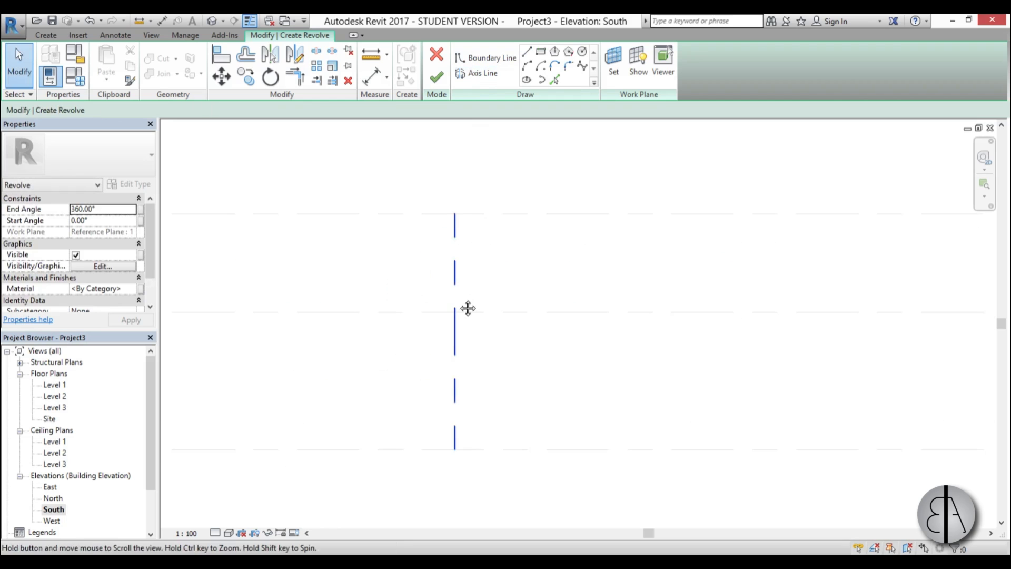
{"action": "middle_click_drag", "start_coordinate": [488, 340], "coordinate": [480, 339]}
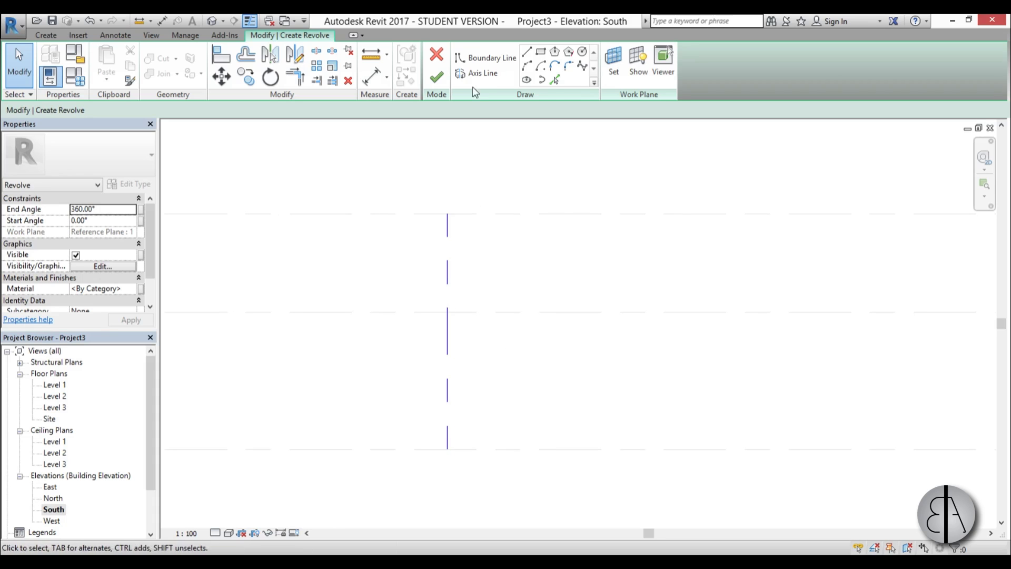
{"action": "left_click", "coordinate": [483, 59]}
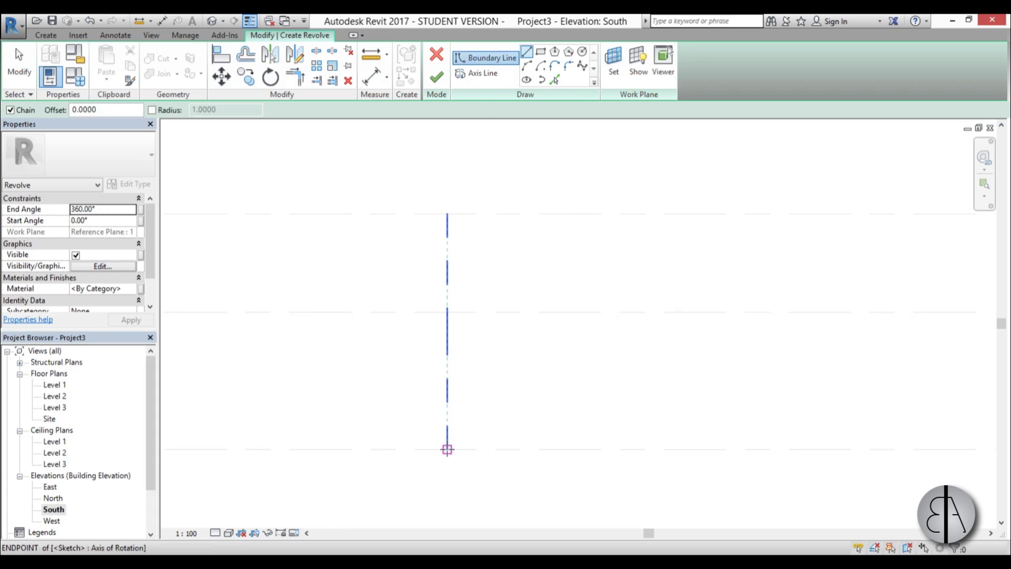
{"action": "left_click", "coordinate": [447, 449]}
{"action": "left_click", "coordinate": [447, 215]}
{"action": "scroll", "coordinate": [459, 214], "scroll_direction": "up", "scroll_amount": 1}
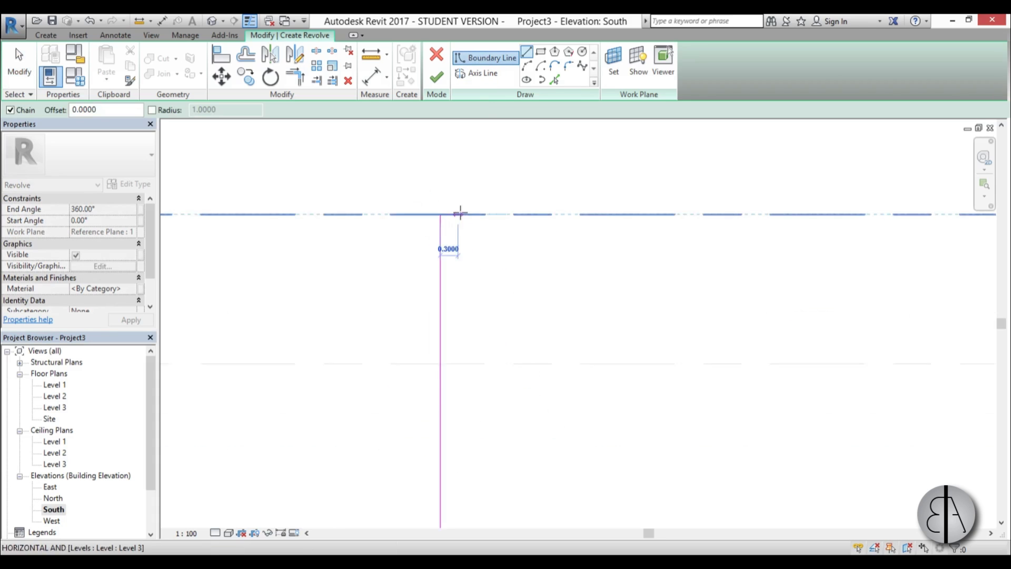
{"action": "scroll", "coordinate": [459, 214], "scroll_direction": "down", "scroll_amount": 1}
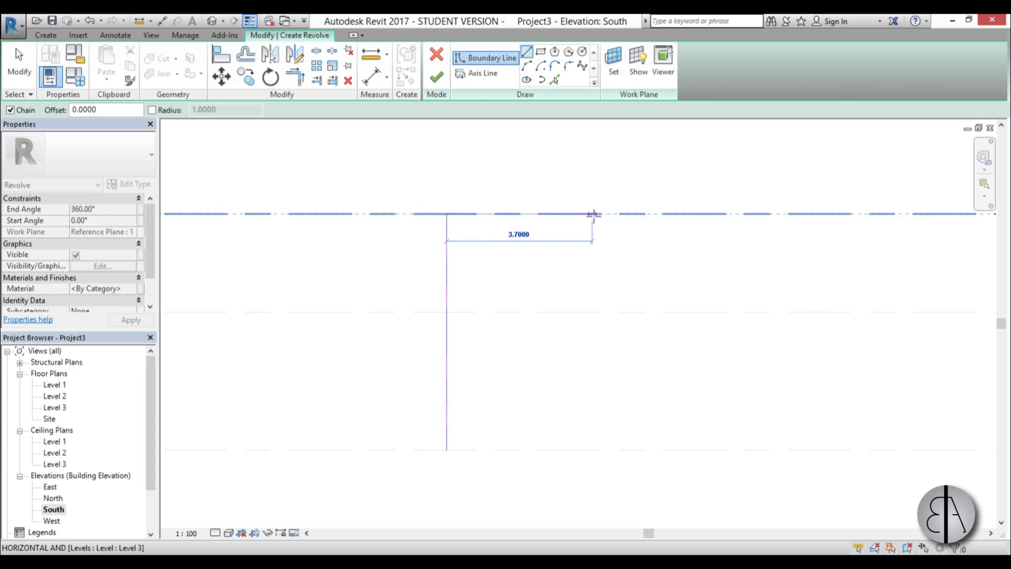
{"action": "scroll", "coordinate": [663, 213], "scroll_direction": "down", "scroll_amount": 1}
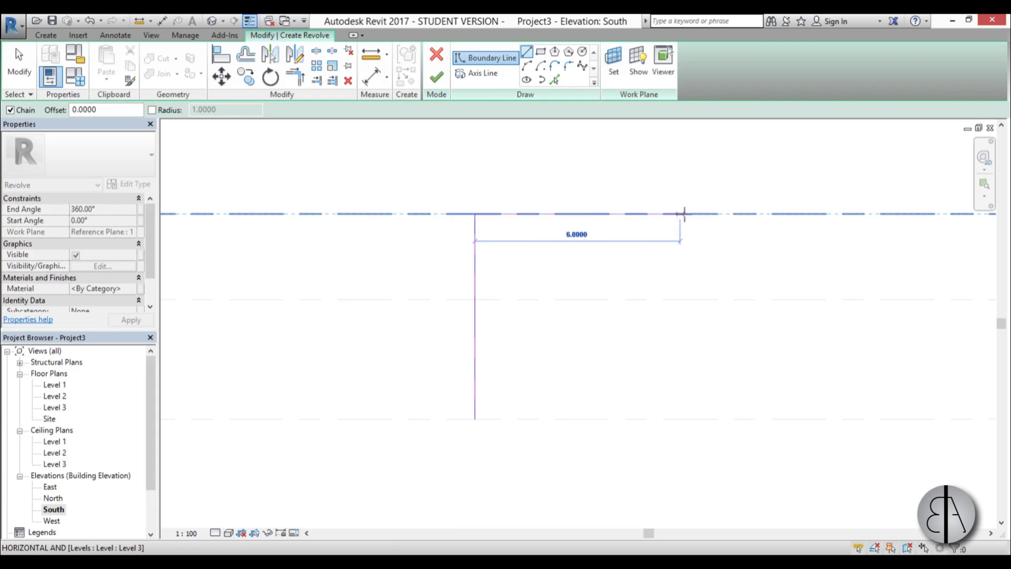
{"action": "left_click", "coordinate": [714, 213]}
{"action": "key", "text": "Escape"}
Shorten the horizontal boundary line on Level 3 to 6 m by moving its outer endpoint.
{"action": "key", "text": "Escape"}
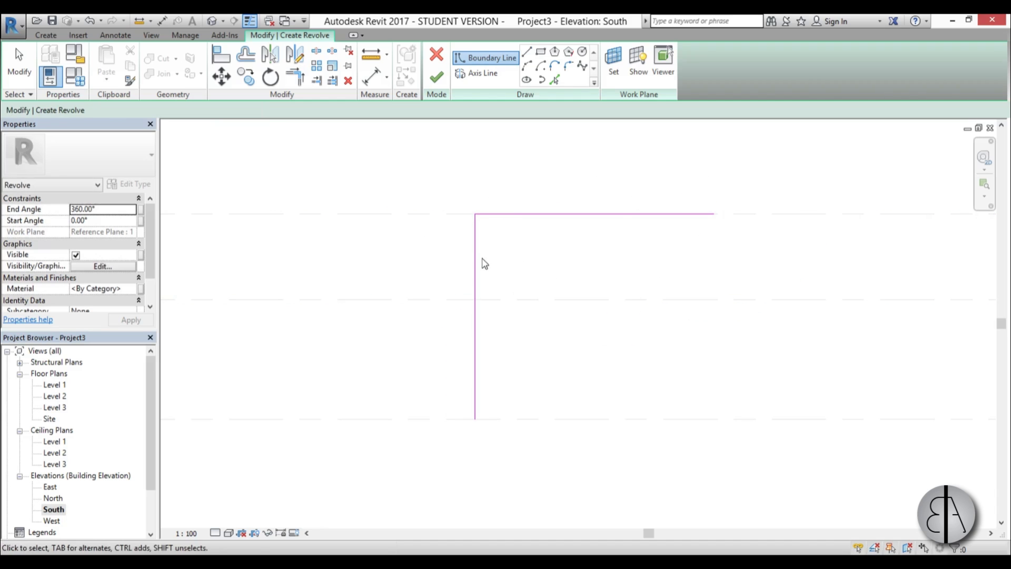
{"action": "scroll", "coordinate": [484, 263], "scroll_direction": "down", "scroll_amount": 1}
{"action": "key", "text": "Escape"}
{"action": "middle_click_drag", "start_coordinate": [571, 224], "coordinate": [541, 205]}
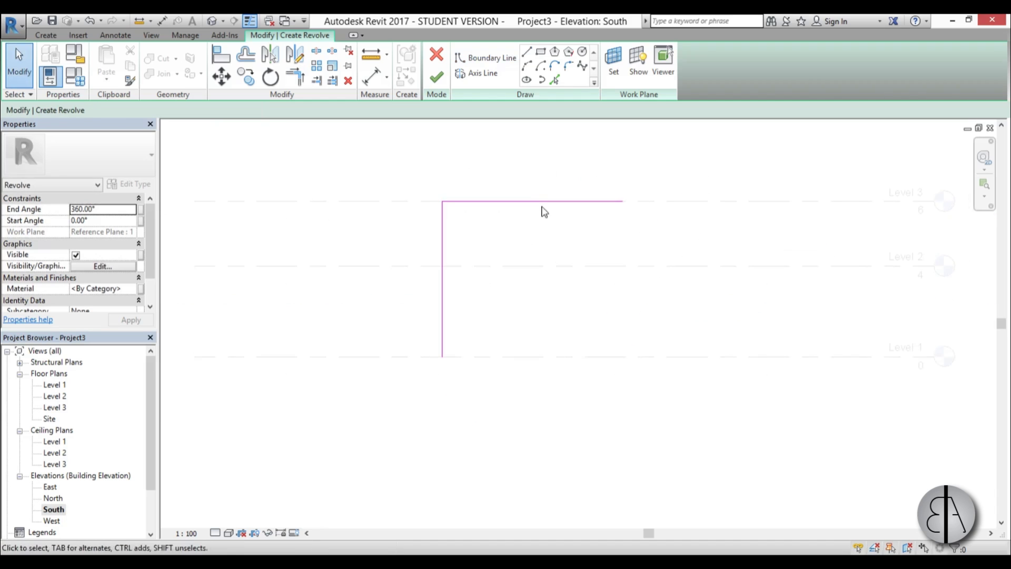
{"action": "scroll", "coordinate": [542, 204], "scroll_direction": "up", "scroll_amount": 1}
{"action": "left_click", "coordinate": [542, 202]}
{"action": "left_click_drag", "start_coordinate": [652, 207], "coordinate": [617, 204]}
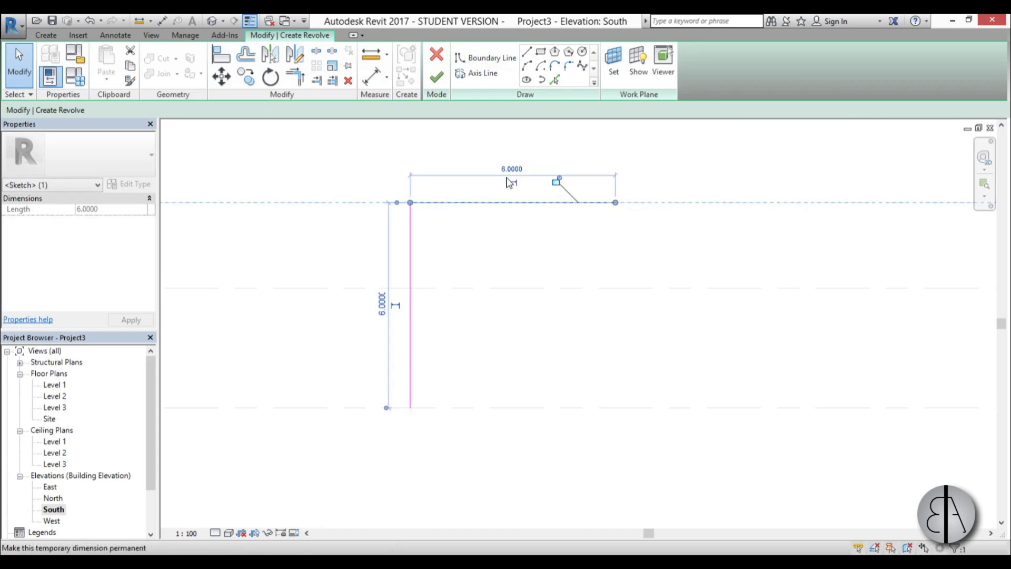
Draw a vertical boundary line about 2.9 m long from Level 1, just east of the axis.
{"action": "left_click", "coordinate": [527, 51]}
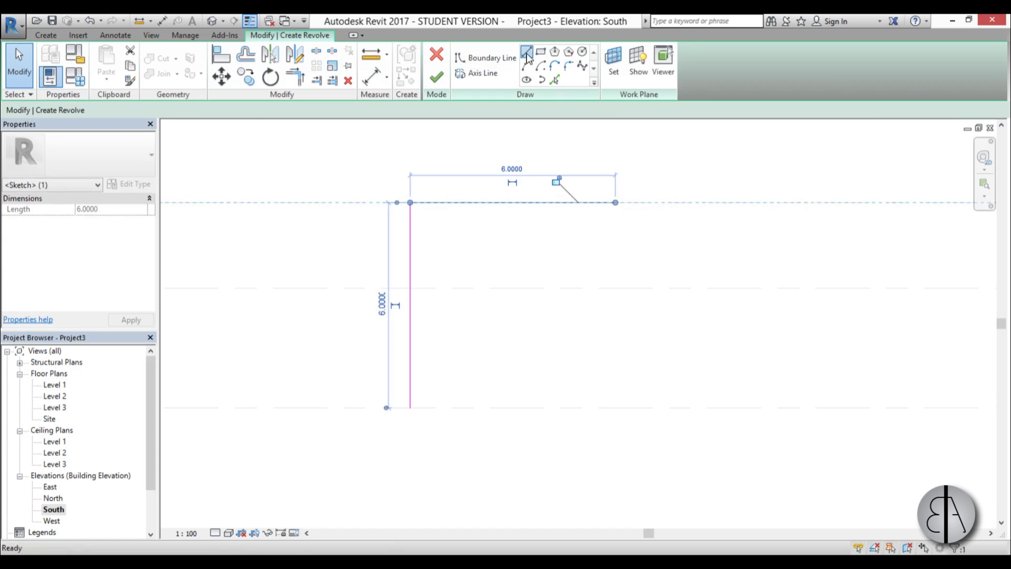
{"action": "left_click", "coordinate": [417, 407]}
{"action": "left_click", "coordinate": [418, 309]}
{"action": "key", "text": "Escape"}
{"action": "key", "text": "Escape"}
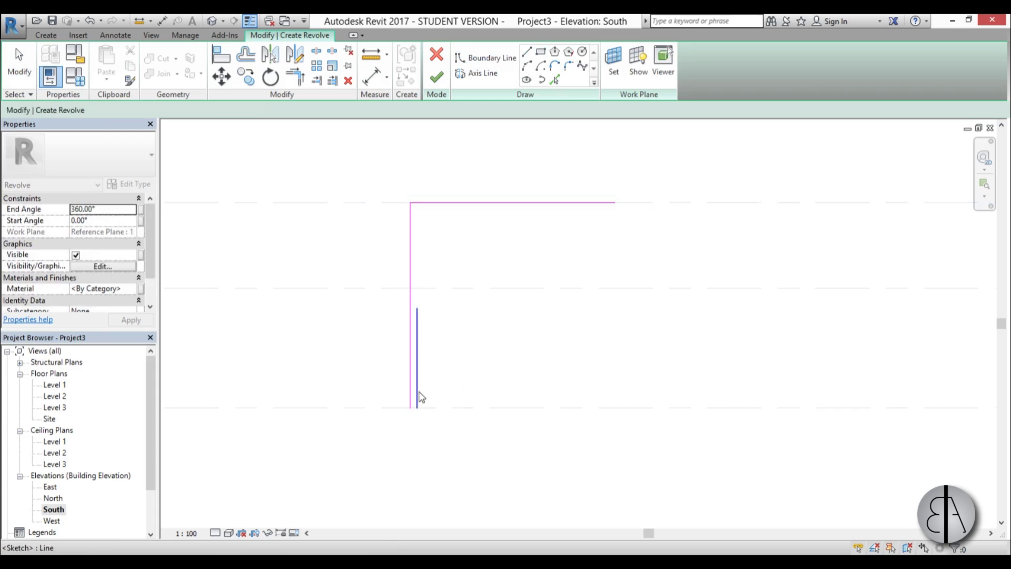
Set the short vertical boundary line's distance from the axis to 0.15 m.
{"action": "left_click", "coordinate": [419, 396]}
{"action": "scroll", "coordinate": [414, 338], "scroll_direction": "up", "scroll_amount": 4}
{"action": "left_click", "coordinate": [413, 227]}
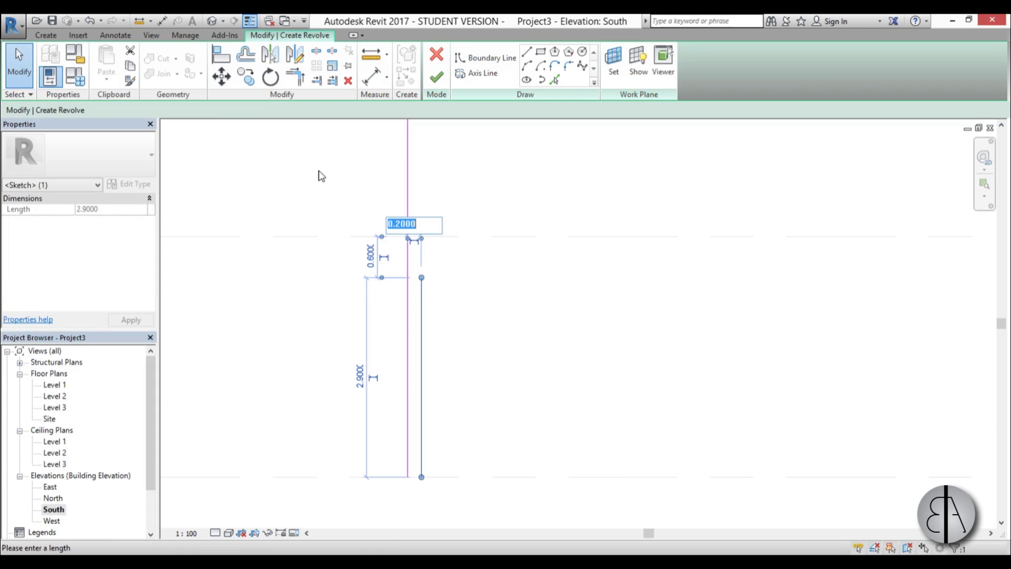
{"action": "type", "text": ".1"}
{"action": "key", "text": "Return"}
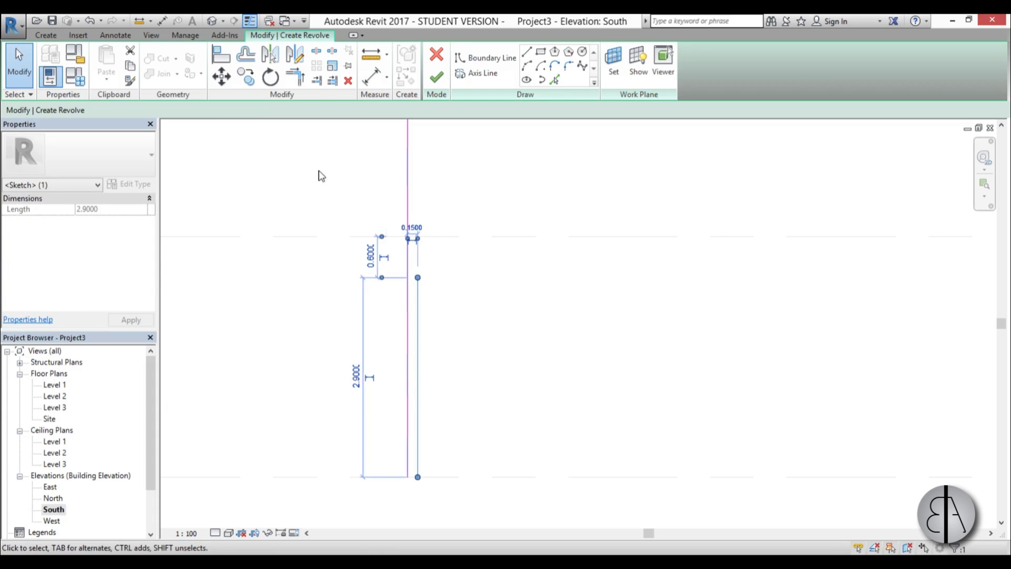
{"action": "key", "text": "Escape"}
Draw a four-point boundary spline from the upper end of the short vertical line to the outer end of the Level 3 line.
{"action": "scroll", "coordinate": [491, 339], "scroll_direction": "up", "scroll_amount": 5}
{"action": "scroll", "coordinate": [462, 298], "scroll_direction": "up", "scroll_amount": 1}
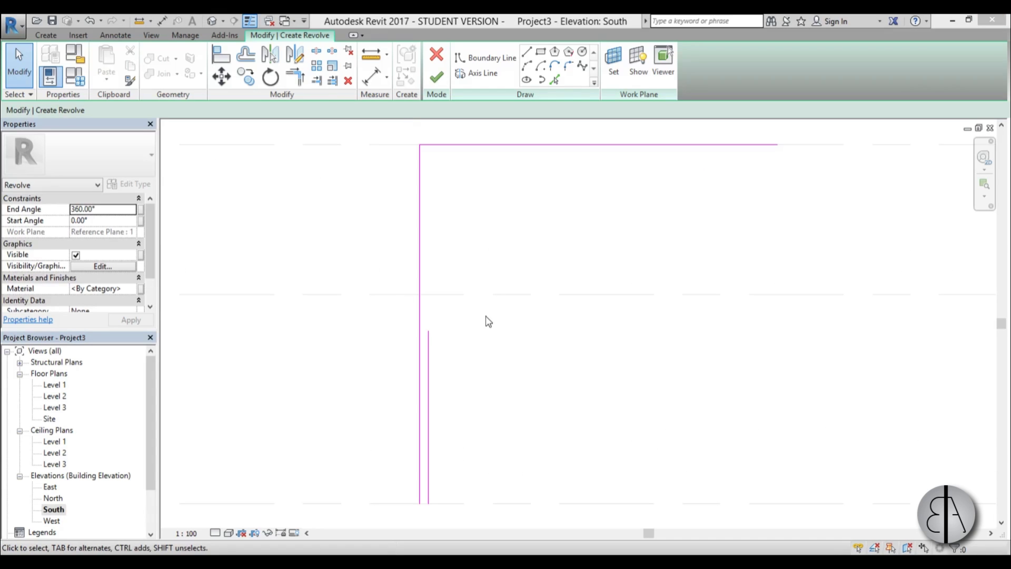
{"action": "left_click", "coordinate": [585, 65]}
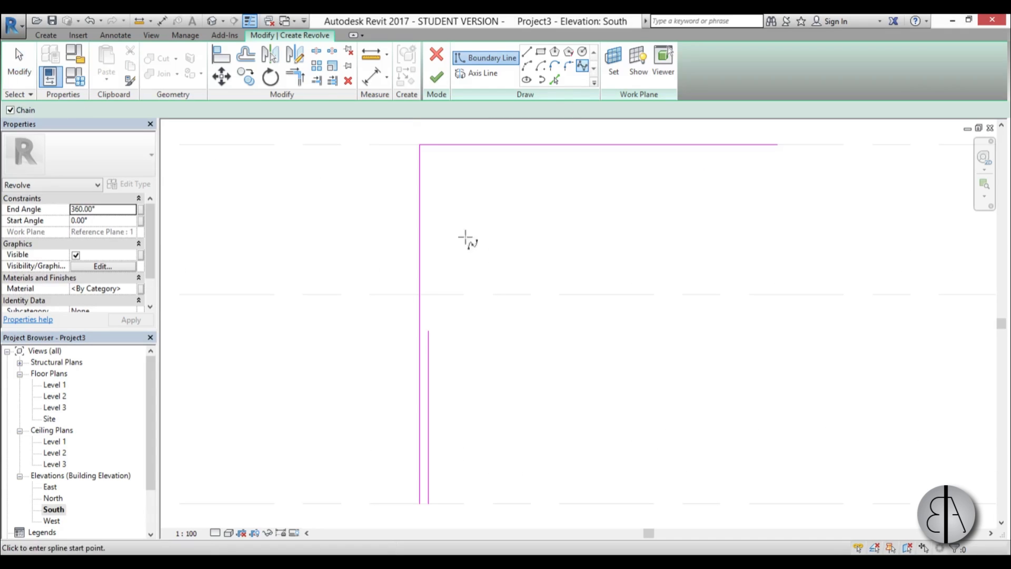
{"action": "left_click", "coordinate": [428, 330]}
{"action": "left_click", "coordinate": [429, 217]}
{"action": "left_click", "coordinate": [482, 165]}
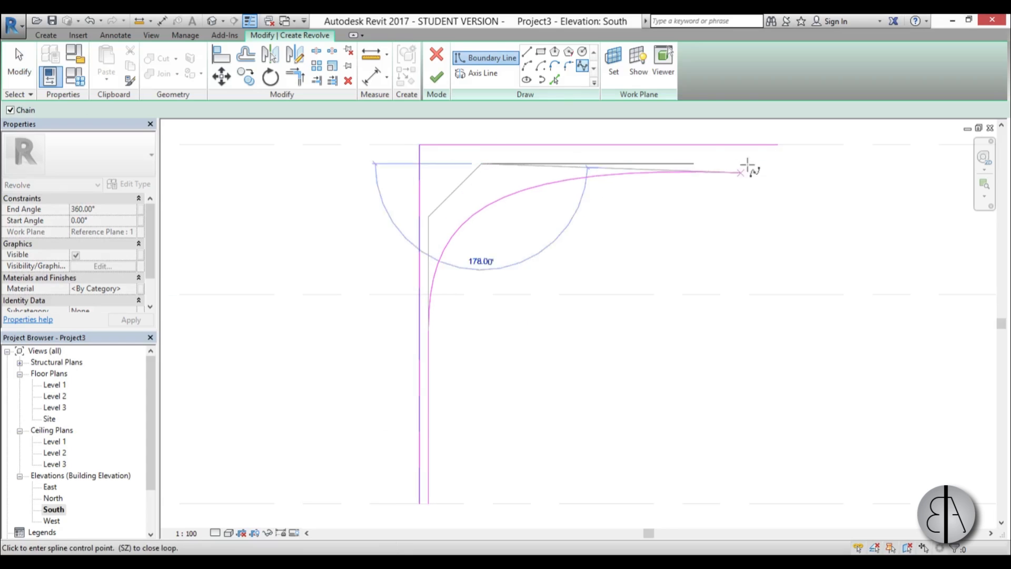
{"action": "left_click", "coordinate": [779, 145]}
{"action": "key", "text": "Escape"}
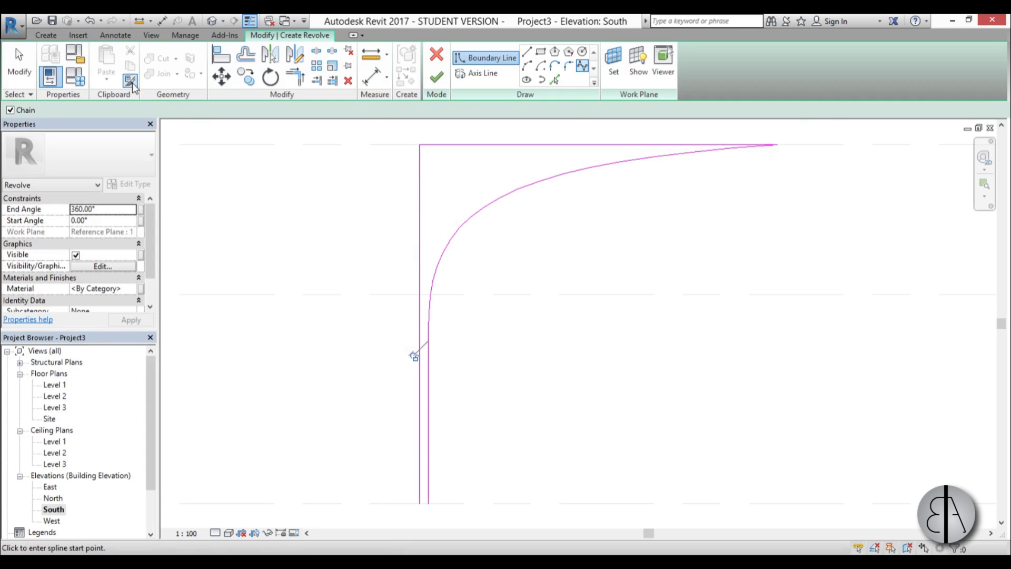
Refine the spline's curve by moving its two middle control points, placing the outer one on Level 3.
{"action": "key", "text": "Escape"}
{"action": "left_click", "coordinate": [475, 212]}
{"action": "left_click_drag", "start_coordinate": [481, 164], "coordinate": [471, 145]}
{"action": "mouse_move", "coordinate": [430, 218]}
{"action": "left_mouse_down"}
{"action": "mouse_move", "coordinate": [436, 177]}
{"action": "mouse_move", "coordinate": [429, 214]}
{"action": "left_mouse_up"}
{"action": "left_click", "coordinate": [493, 256]}
Close the profile with a short horizontal line between the two vertical lines on Level 1 and finish the revolve.
{"action": "scroll", "coordinate": [493, 256], "scroll_direction": "down", "scroll_amount": 3}
{"action": "scroll", "coordinate": [462, 370], "scroll_direction": "up", "scroll_amount": 2}
{"action": "left_click", "coordinate": [533, 55]}
{"action": "scroll", "coordinate": [468, 351], "scroll_direction": "up", "scroll_amount": 3}
{"action": "left_click", "coordinate": [459, 374]}
{"action": "left_click", "coordinate": [440, 375]}
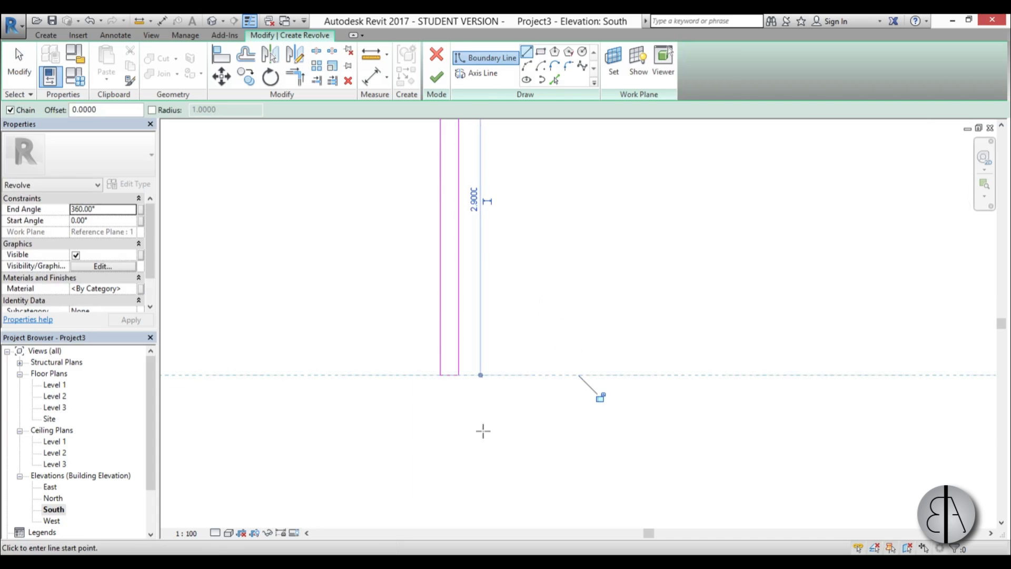
{"action": "scroll", "coordinate": [483, 421], "scroll_direction": "down", "scroll_amount": 4}
{"action": "key", "text": "Escape"}
{"action": "left_click", "coordinate": [437, 78]}
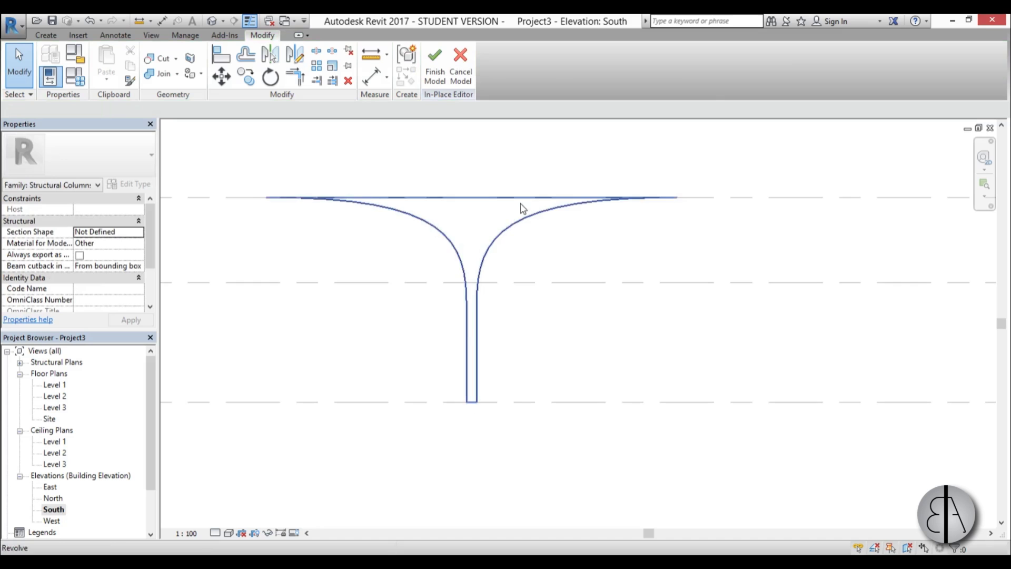
Finish the in-place column model and display it in a side-on 3D view.
{"action": "scroll", "coordinate": [501, 269], "scroll_direction": "down", "scroll_amount": 3}
{"action": "scroll", "coordinate": [500, 295], "scroll_direction": "up", "scroll_amount": 3}
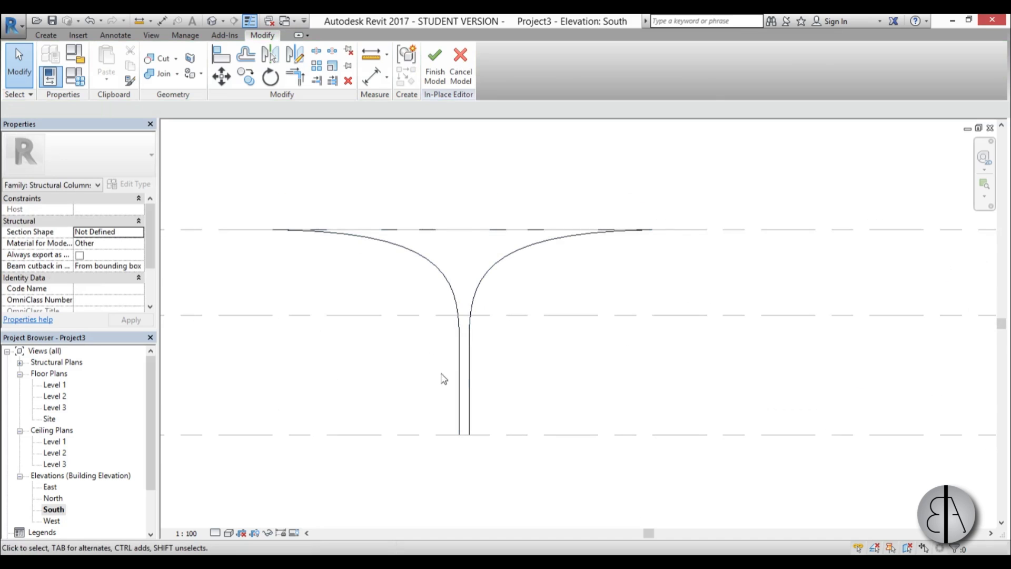
{"action": "left_click", "coordinate": [435, 68]}
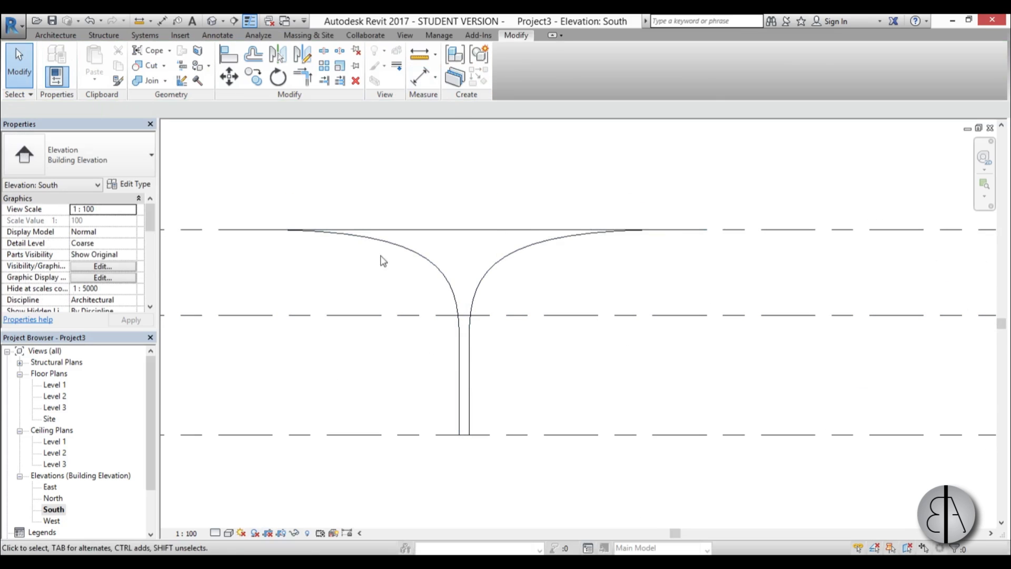
{"action": "left_click", "coordinate": [212, 25]}
{"action": "middle_click_drag", "start_coordinate": [560, 305], "coordinate": [611, 318], "text": "shift"}
Edit the column in place, assign Concrete, Sand/Cement Screed as the revolve's material, and finish the model.
{"action": "left_click", "coordinate": [571, 285]}
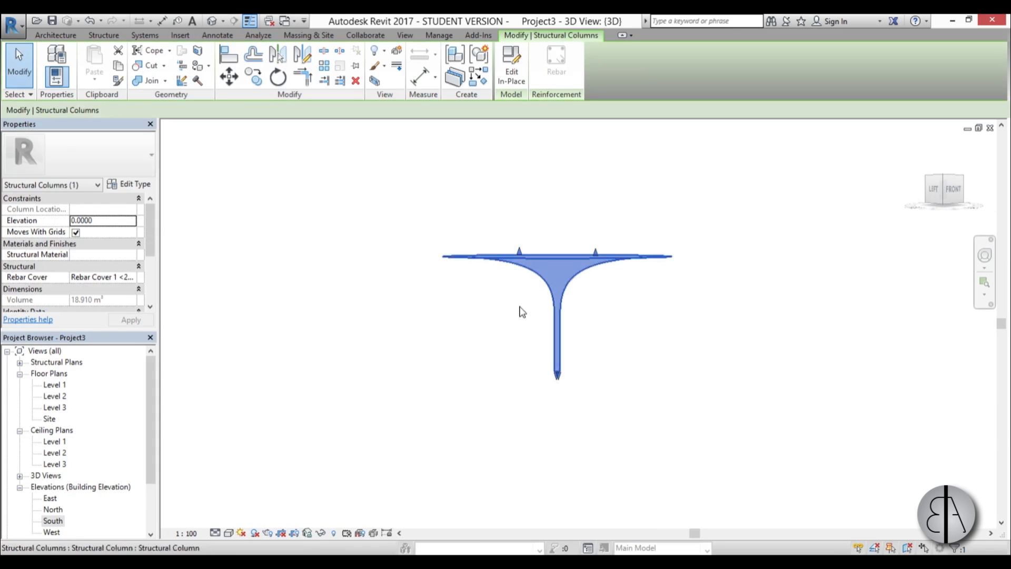
{"action": "left_click", "coordinate": [512, 65]}
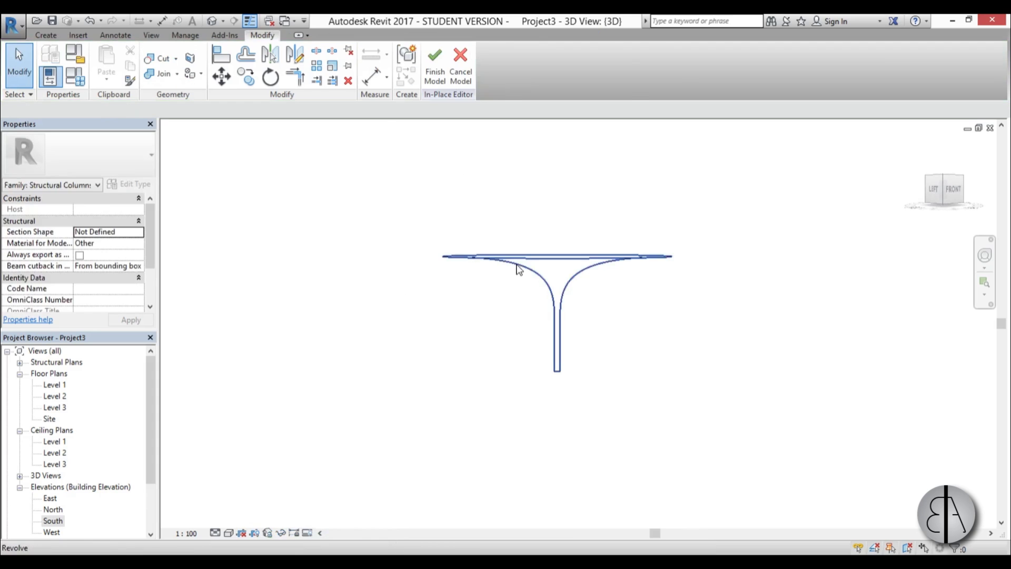
{"action": "left_click", "coordinate": [519, 270]}
{"action": "left_click", "coordinate": [130, 291]}
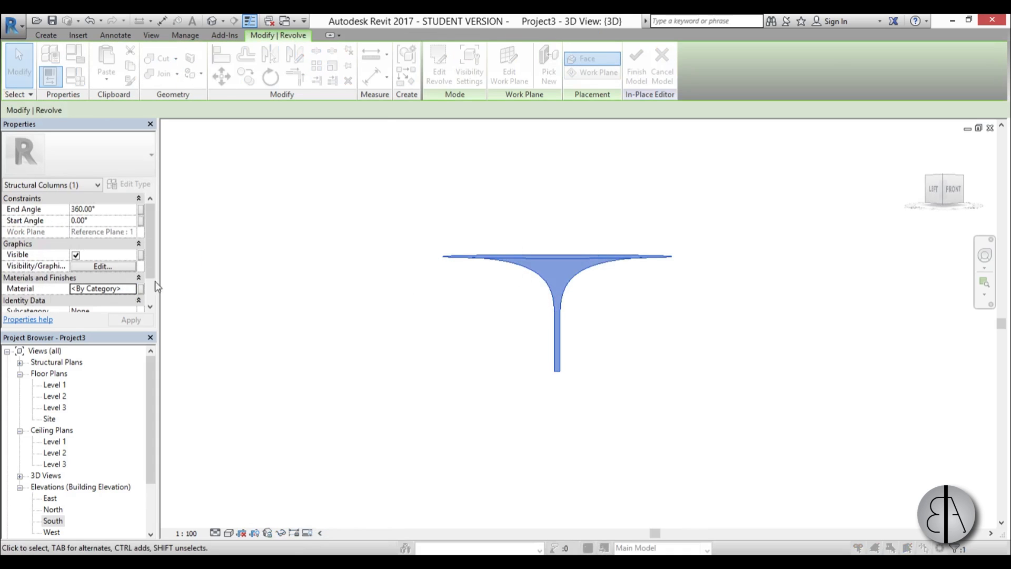
{"action": "left_click", "coordinate": [133, 288]}
{"action": "left_click", "coordinate": [206, 49]}
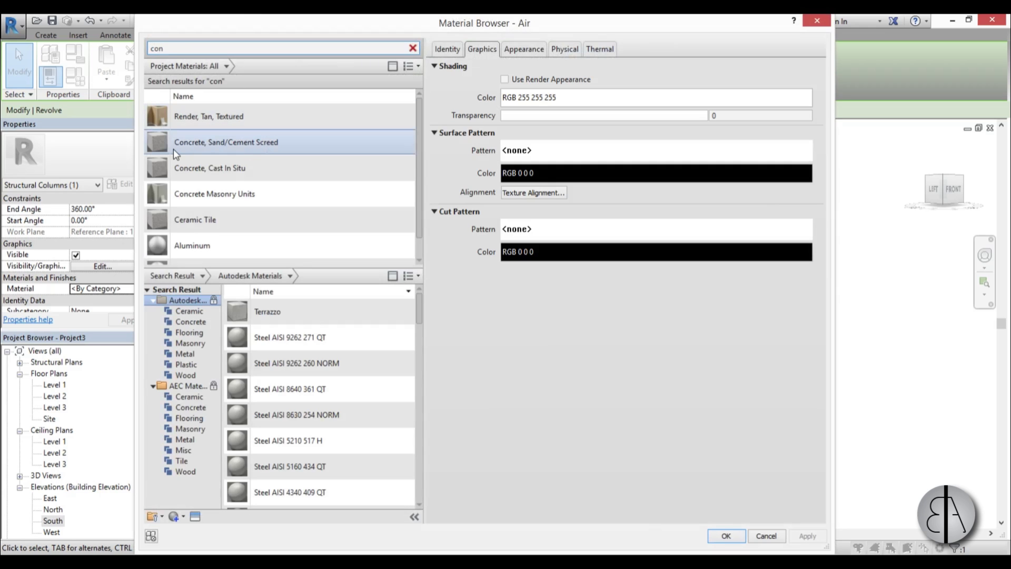
{"action": "left_click", "coordinate": [230, 146]}
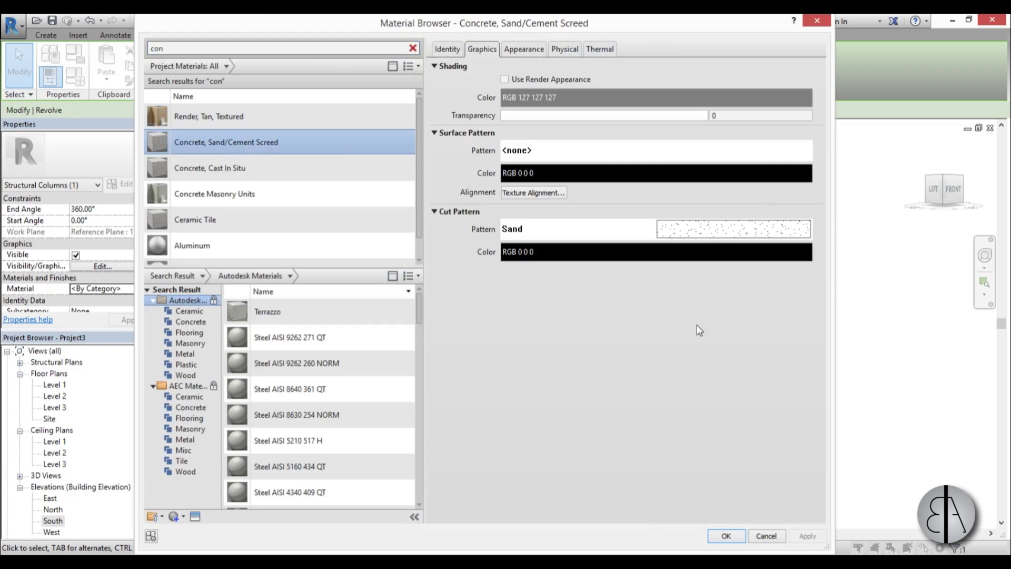
{"action": "left_click", "coordinate": [724, 536]}
{"action": "left_click", "coordinate": [639, 345]}
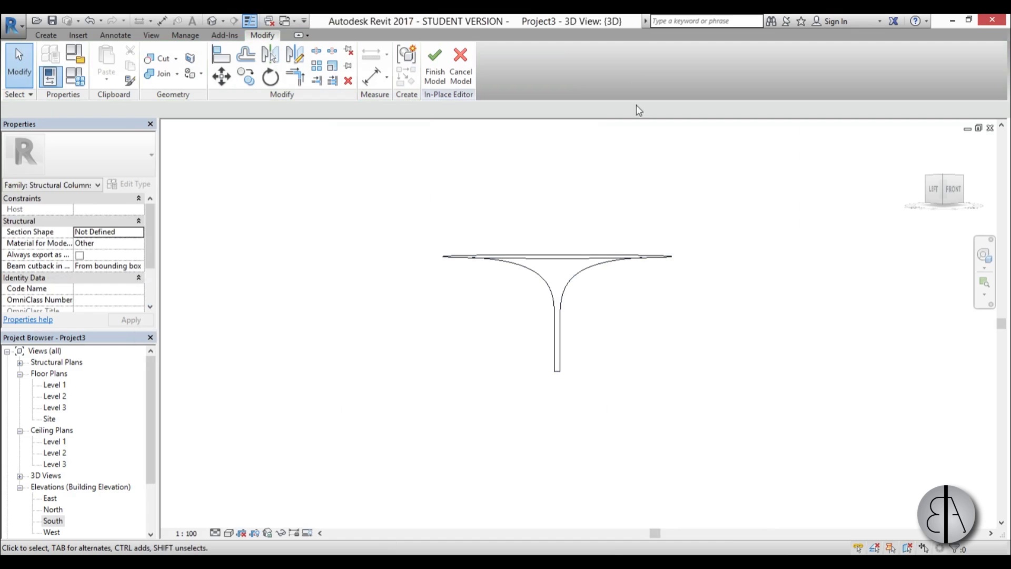
{"action": "left_click", "coordinate": [444, 79]}
{"action": "middle_click_drag", "start_coordinate": [388, 382], "coordinate": [446, 441], "text": "shift"}
In the Level 3 floor plan, set the view range's View Depth level to Unlimited.
{"action": "double_click", "coordinate": [53, 385]}
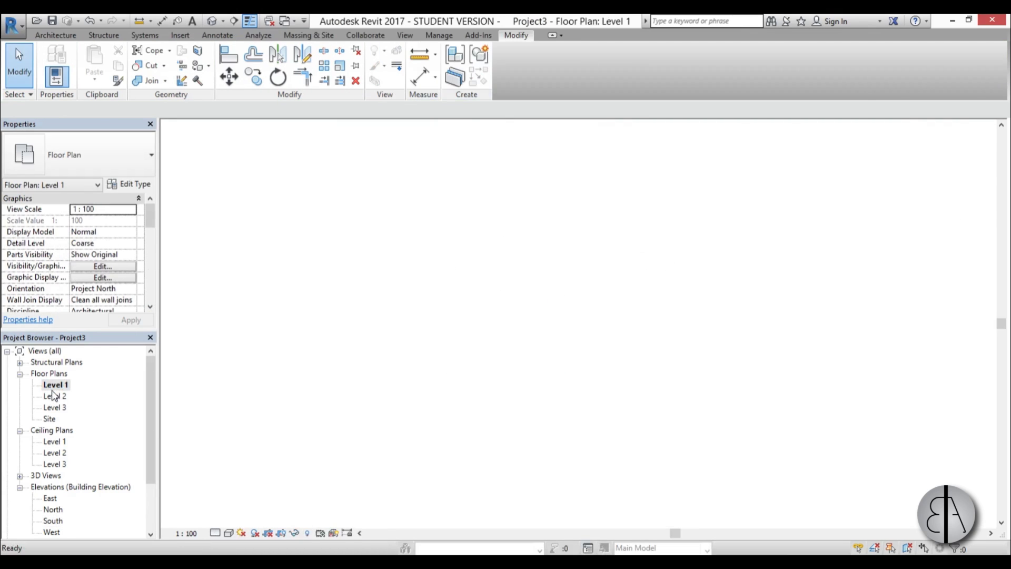
{"action": "double_click", "coordinate": [56, 407]}
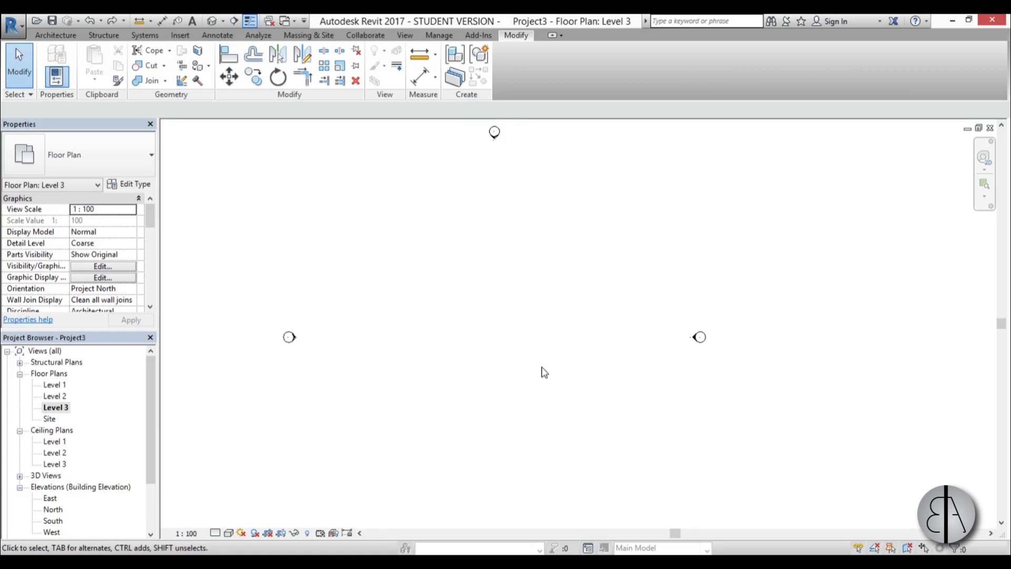
{"action": "key", "text": "v"}
{"action": "key", "text": "r"}
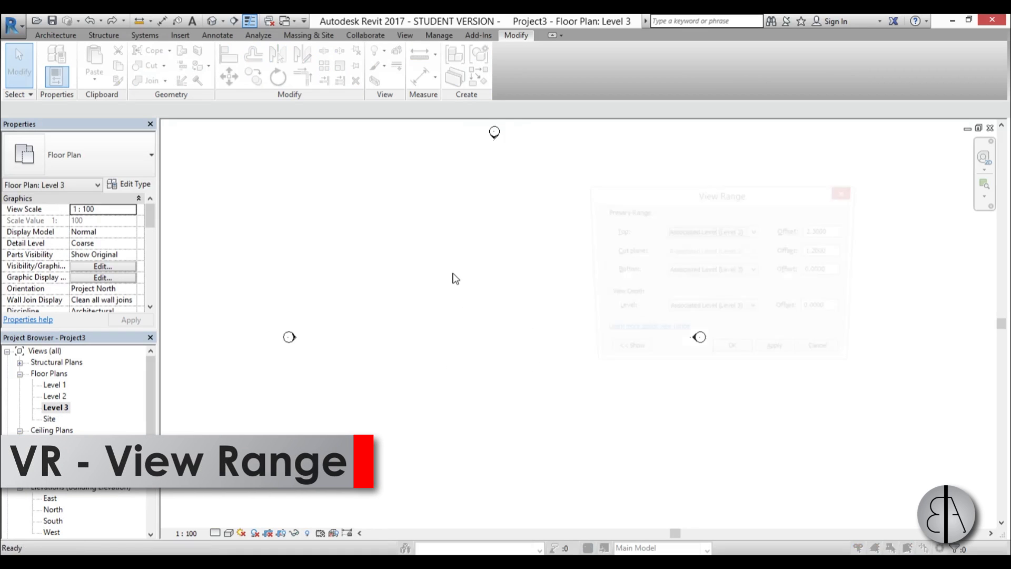
{"action": "left_click_drag", "start_coordinate": [678, 198], "coordinate": [432, 201]}
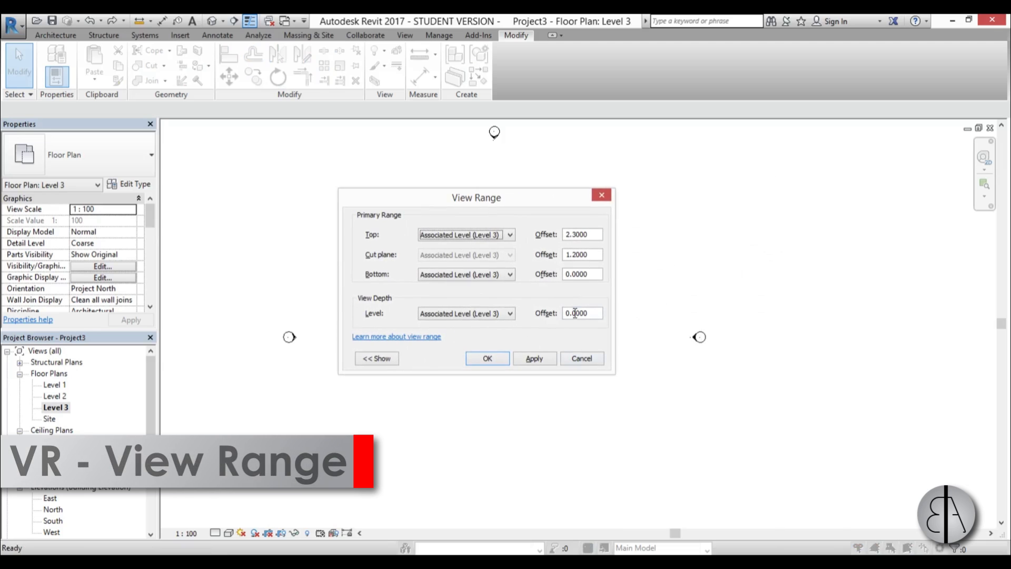
{"action": "left_click", "coordinate": [466, 313]}
{"action": "left_click", "coordinate": [445, 350]}
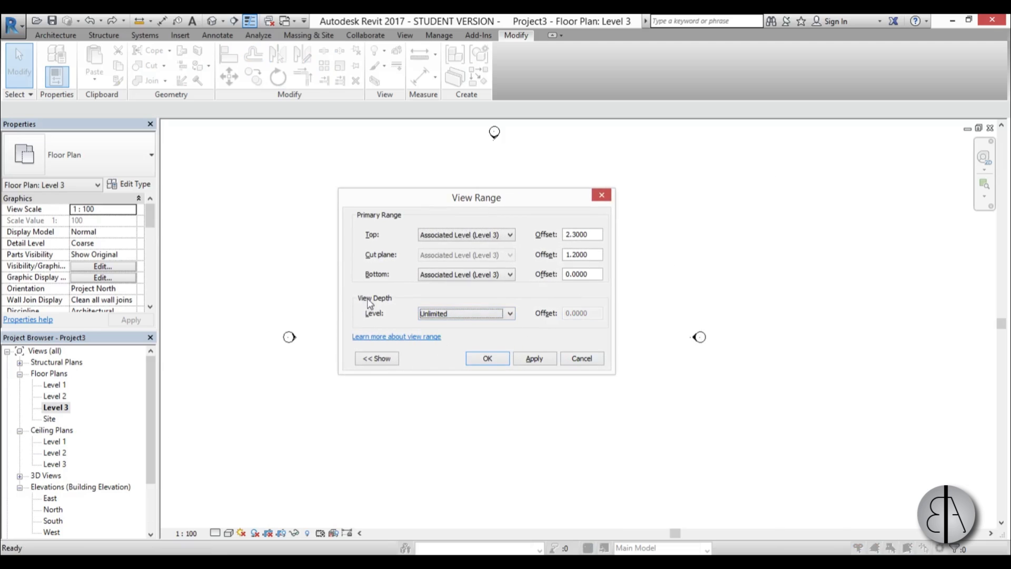
{"action": "left_click", "coordinate": [533, 359]}
{"action": "left_click", "coordinate": [488, 358]}
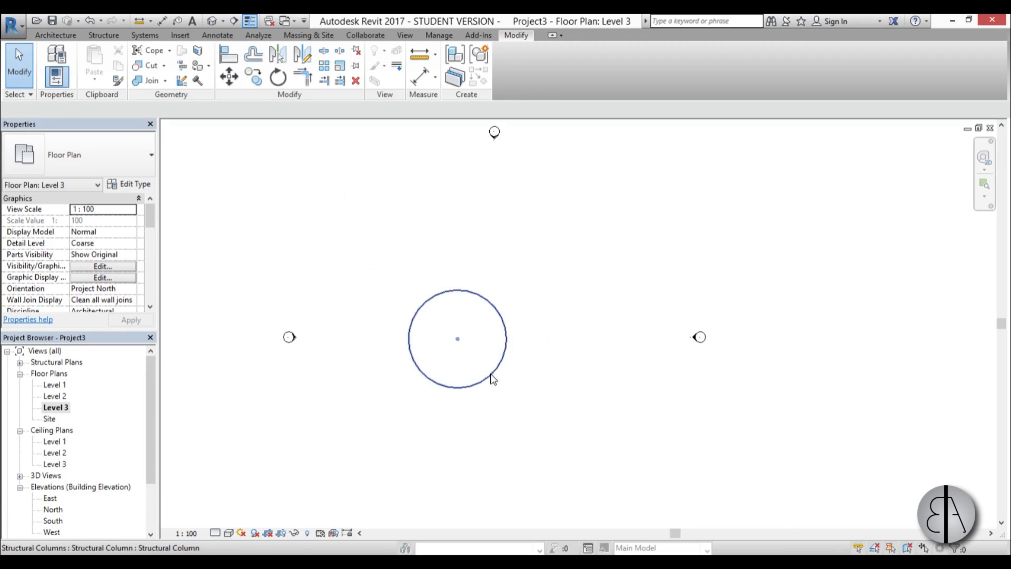
Copy the column horizontally from its centre toward the east elevation marker so the two circular tops overlap slightly.
{"action": "left_click", "coordinate": [425, 349]}
{"action": "scroll", "coordinate": [453, 342], "scroll_direction": "up", "scroll_amount": 3}
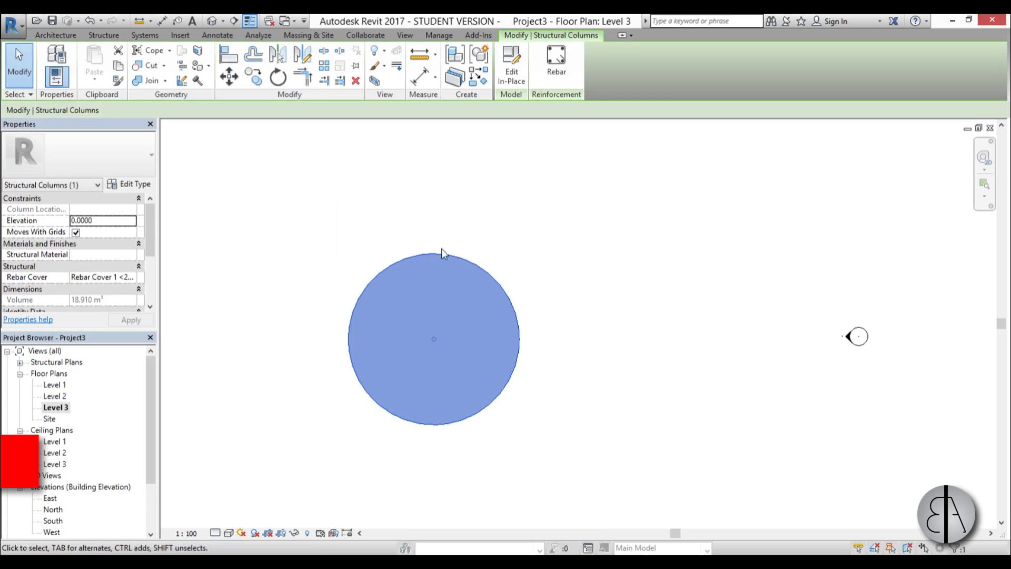
{"action": "key", "text": "c"}
{"action": "key", "text": "o"}
{"action": "left_click", "coordinate": [435, 337]}
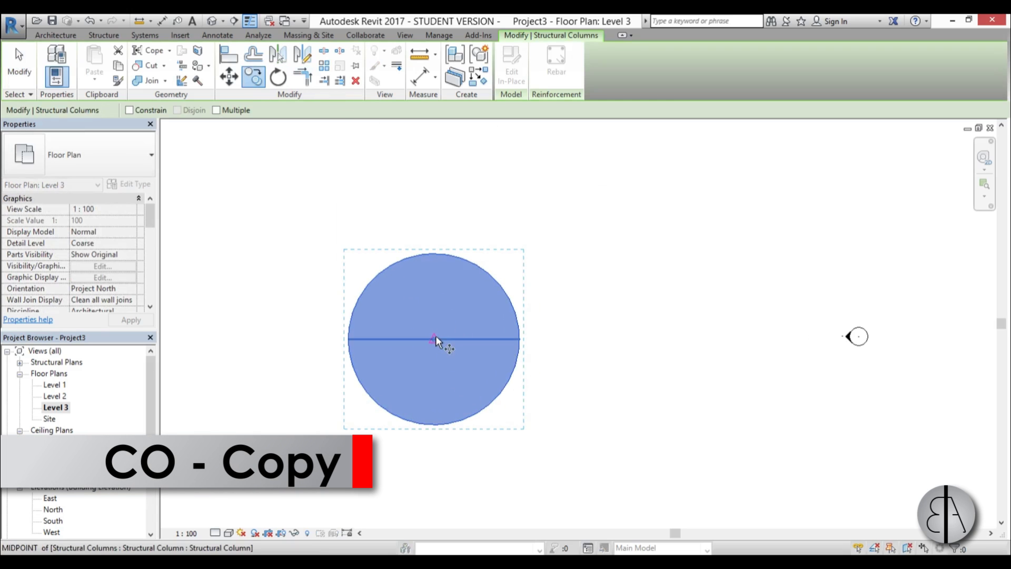
{"action": "left_click", "coordinate": [592, 338]}
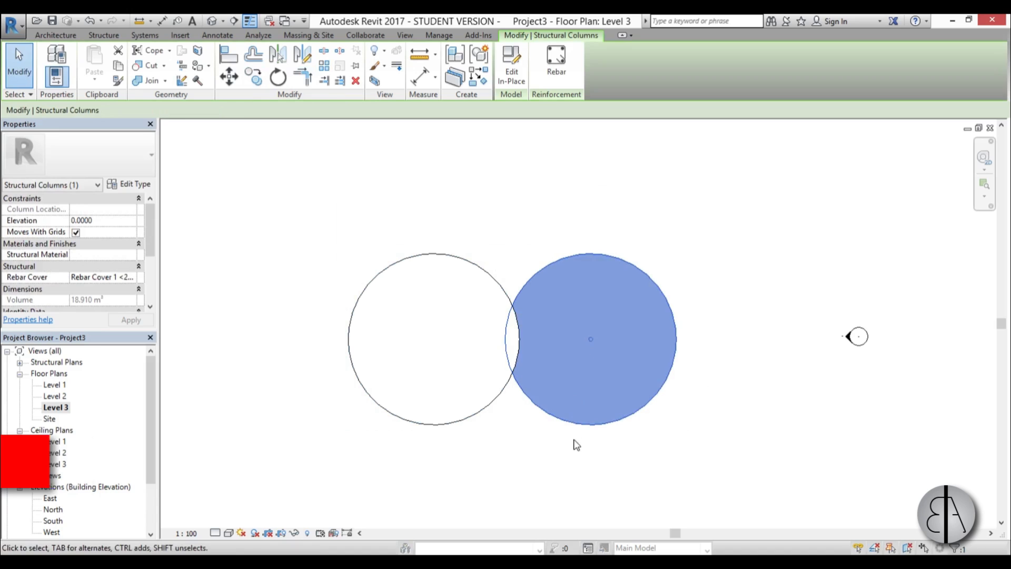
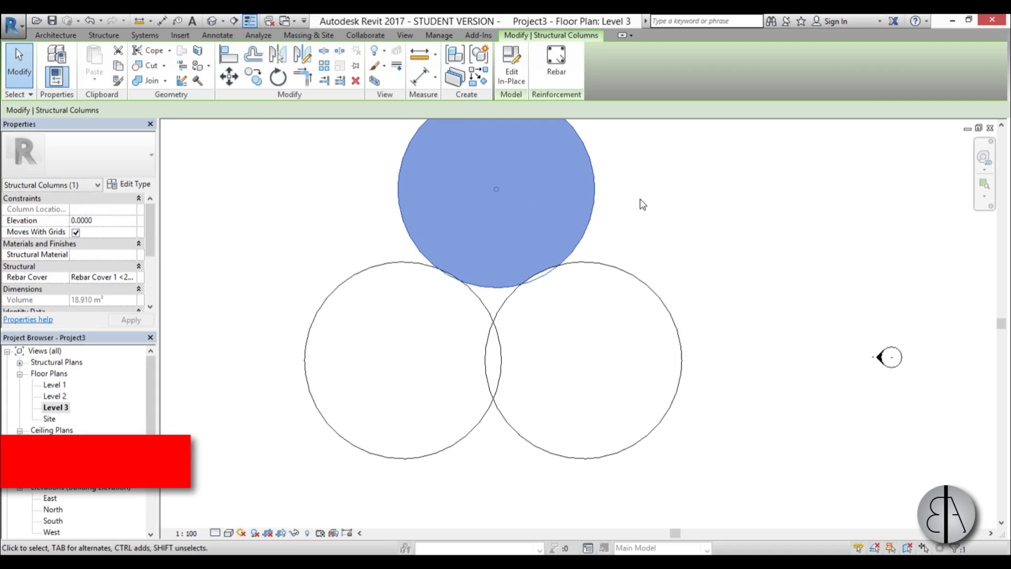
Nudge the selected upper column down and left in the plan until its circular top slightly overlaps both lower circles.
{"action": "key", "text": "Down"}
{"action": "key", "text": "Down"}
{"action": "key", "text": "Down"}
{"action": "key", "text": "Left"}
{"action": "key", "text": "Left"}
{"action": "key", "text": "Left"}
{"action": "key", "text": "Right"}
{"action": "key", "text": "Down"}
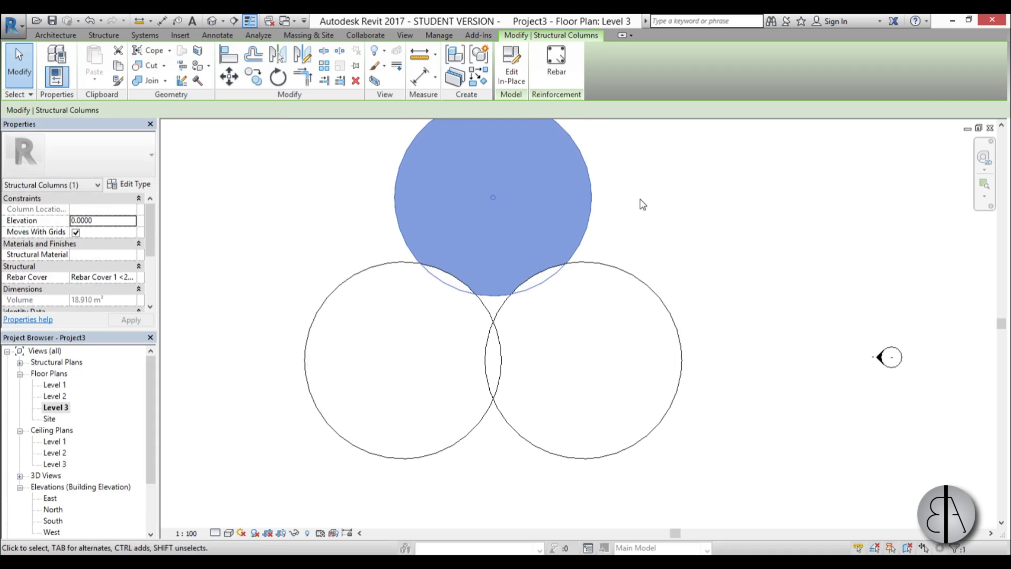
{"action": "key", "text": "Escape"}
{"action": "scroll", "coordinate": [522, 340], "scroll_direction": "down", "scroll_amount": 2}
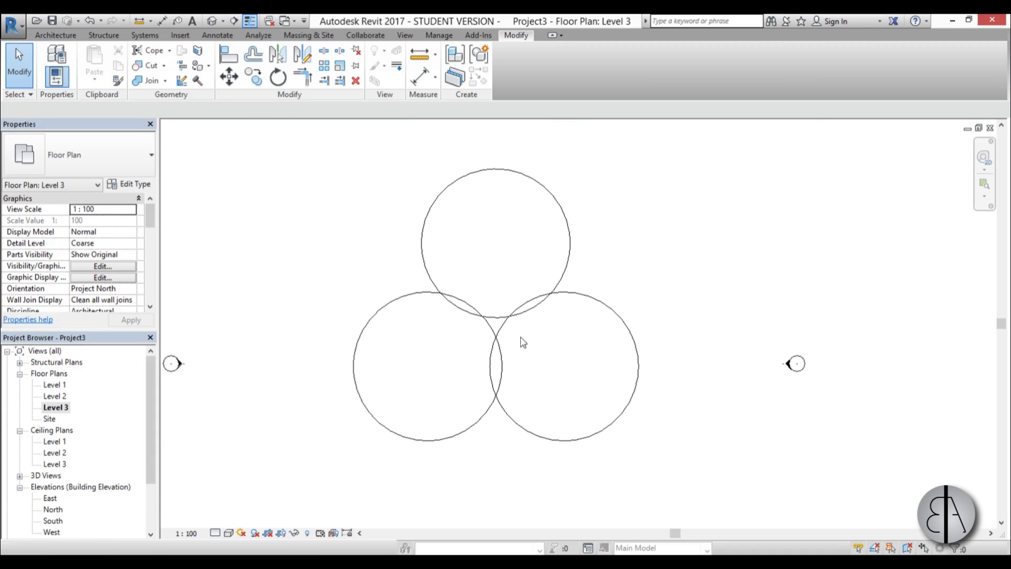
Start a roof by footprint on Level 3 and pick both halves of the upper column's circular outline as boundary lines.
{"action": "middle_click_drag", "start_coordinate": [479, 406], "coordinate": [475, 392]}
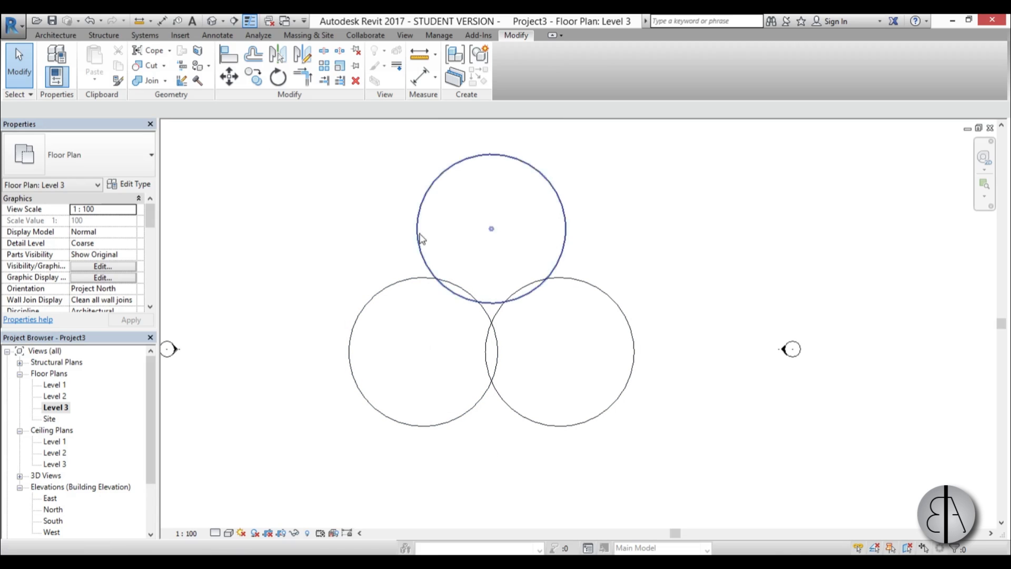
{"action": "middle_click_drag", "start_coordinate": [380, 214], "coordinate": [380, 223]}
{"action": "left_click", "coordinate": [56, 36]}
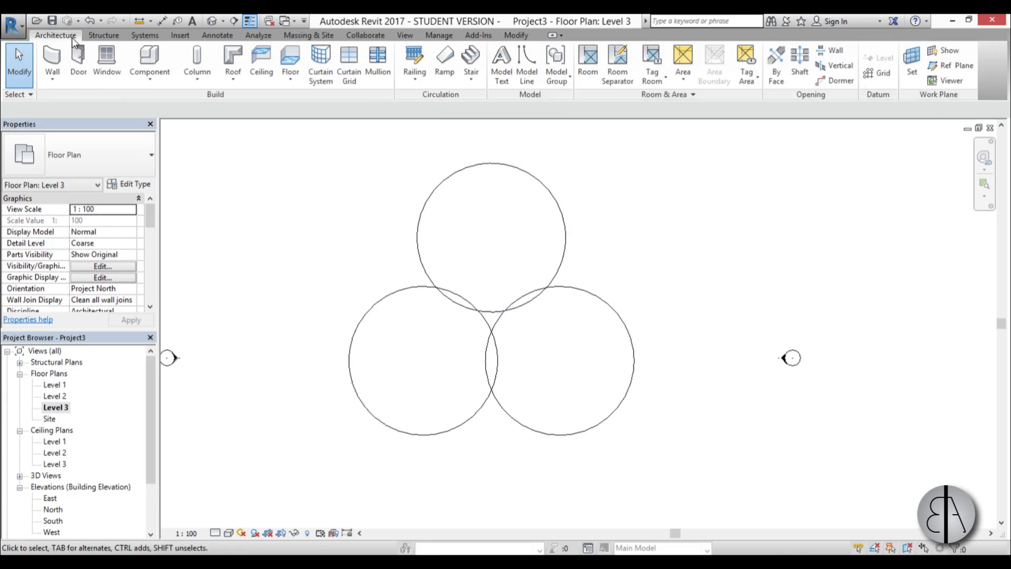
{"action": "left_click", "coordinate": [234, 82]}
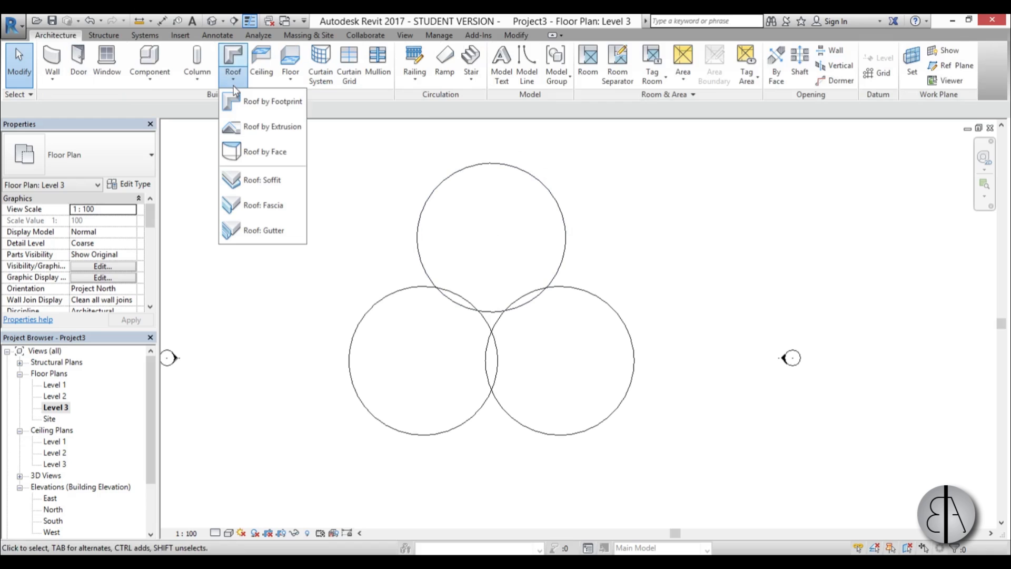
{"action": "left_click", "coordinate": [247, 103]}
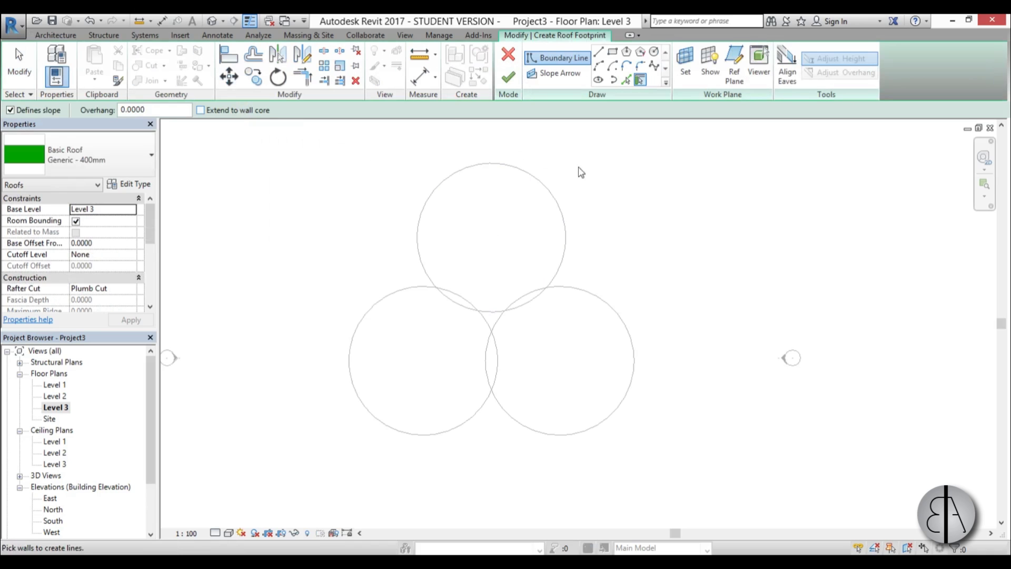
{"action": "left_click", "coordinate": [626, 81]}
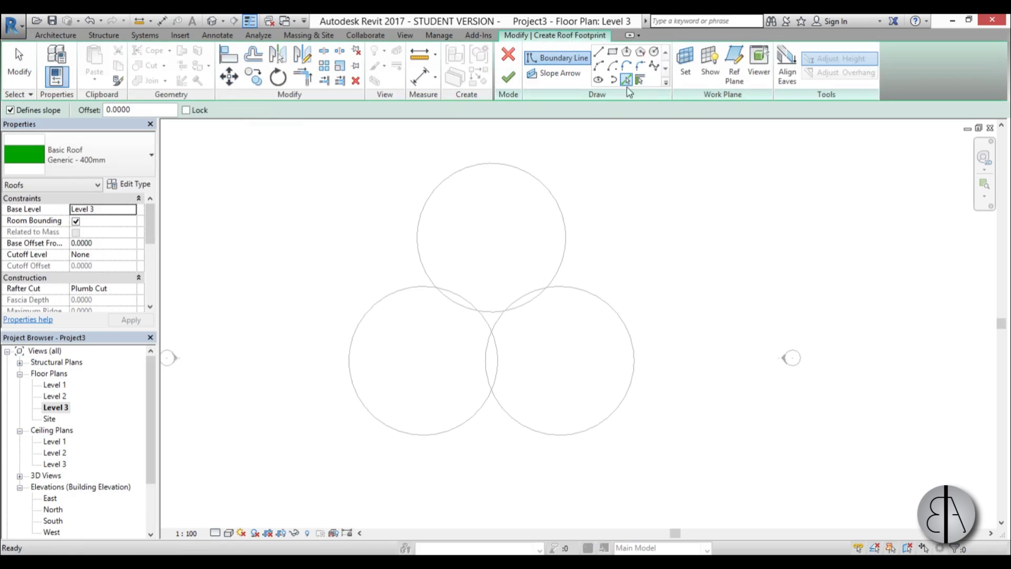
{"action": "left_click", "coordinate": [505, 165]}
{"action": "left_click", "coordinate": [418, 267]}
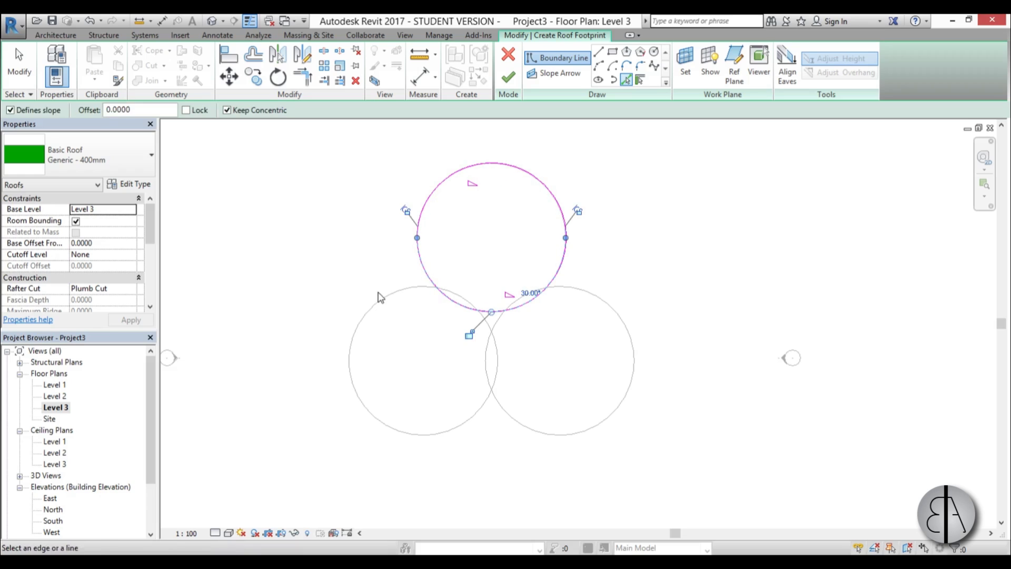
Add the circular outlines of the two lower columns to the roof boundary by picking their edges.
{"action": "left_click", "coordinate": [379, 304]}
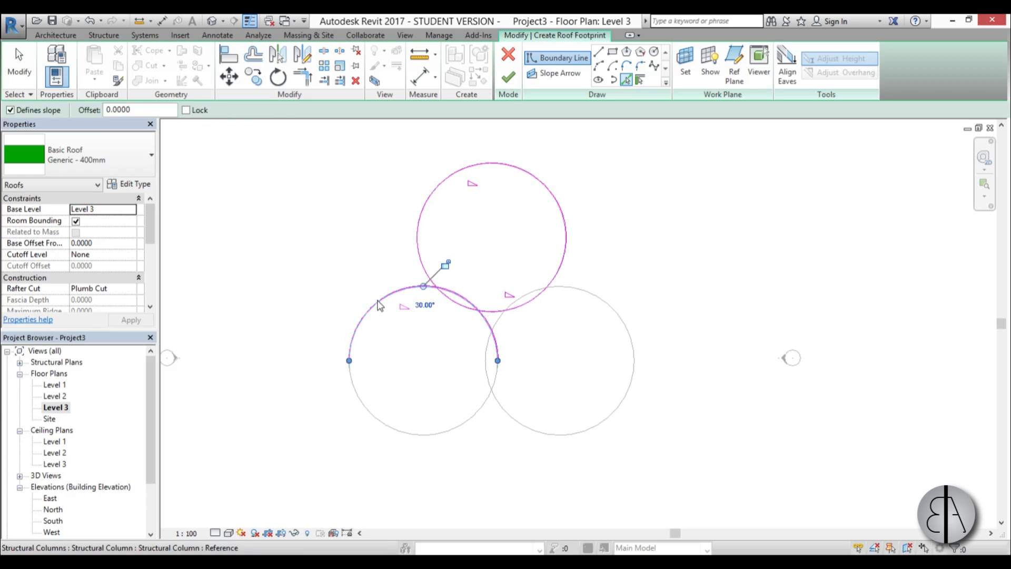
{"action": "left_click", "coordinate": [618, 308]}
{"action": "left_click", "coordinate": [570, 438]}
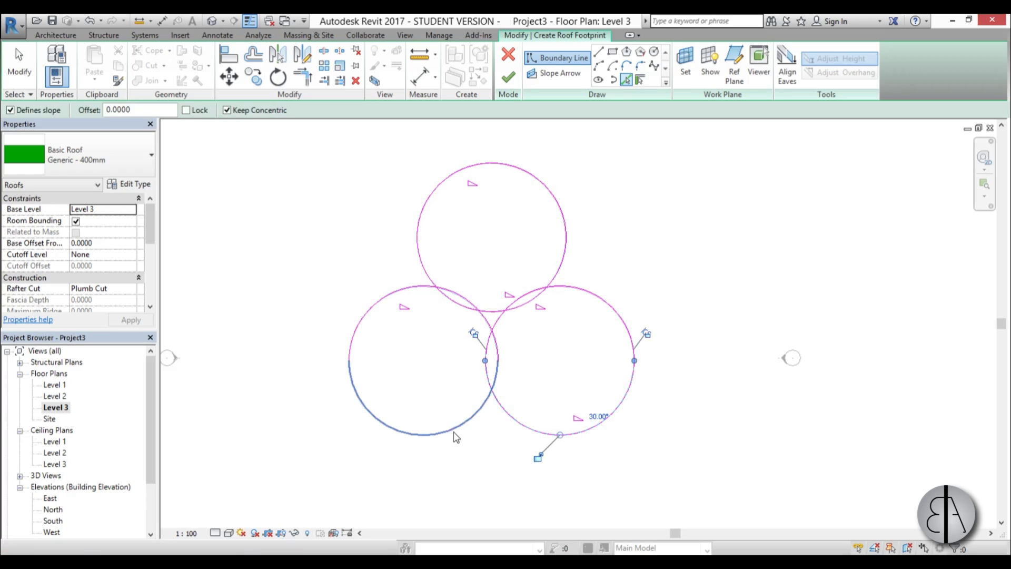
{"action": "left_click", "coordinate": [456, 437]}
{"action": "key", "text": "Escape"}
{"action": "key", "text": "Escape"}
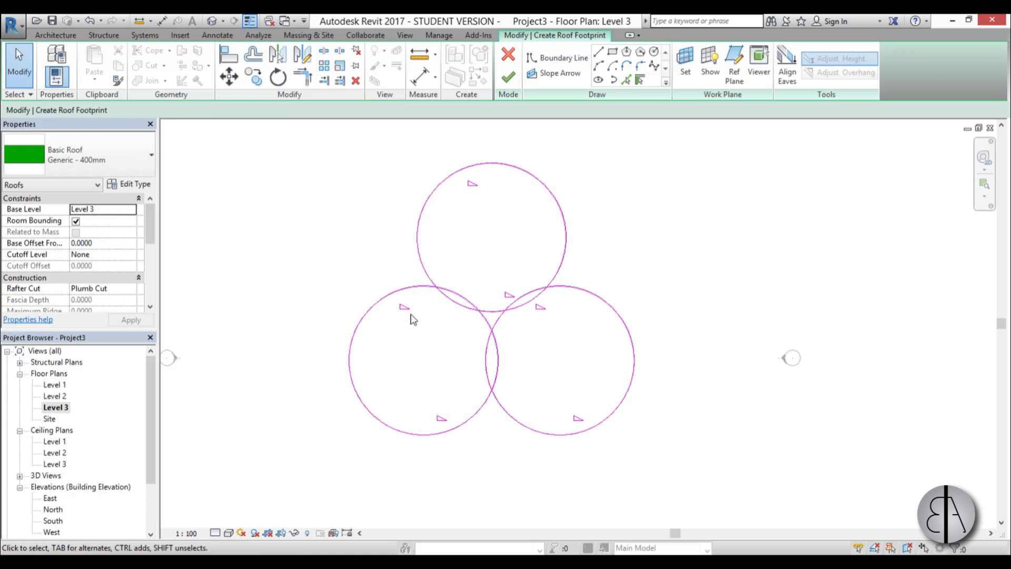
Trim the overlapping boundary arcs at the three circle intersections to leave one closed outer outline.
{"action": "key", "text": "t"}
{"action": "key", "text": "r"}
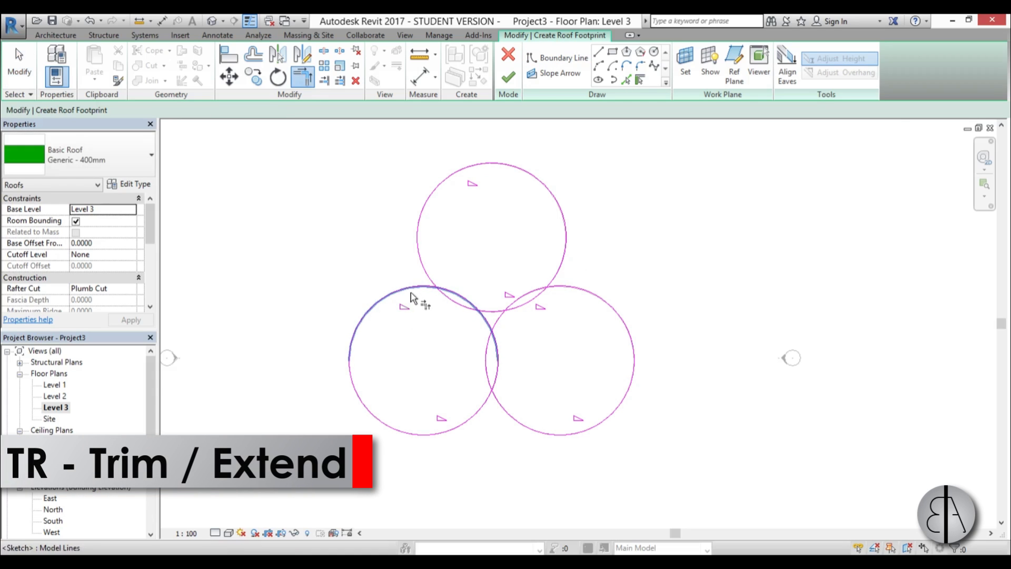
{"action": "left_click", "coordinate": [412, 297]}
{"action": "left_click", "coordinate": [425, 273]}
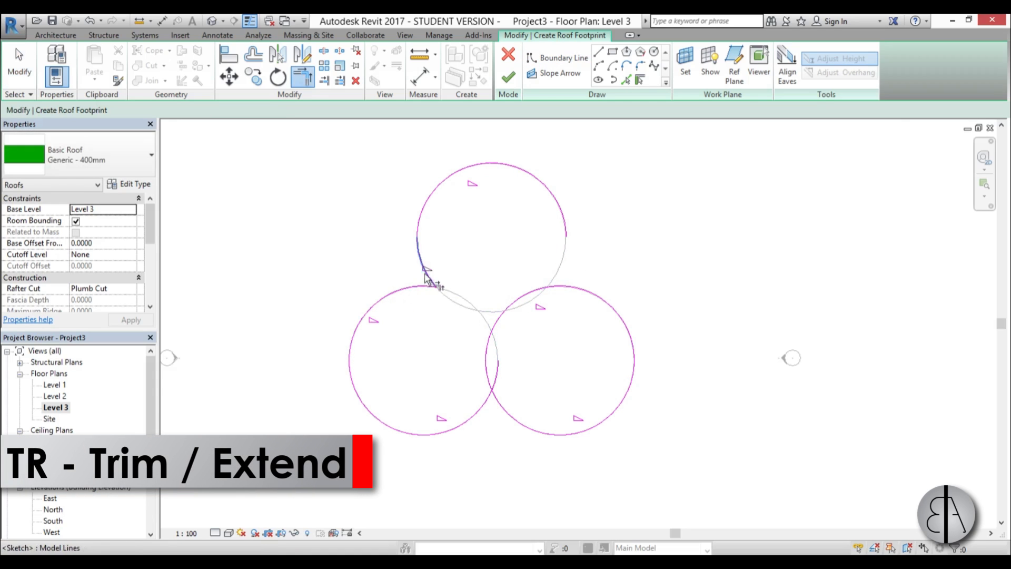
{"action": "left_click", "coordinate": [566, 227]}
{"action": "left_click", "coordinate": [592, 293]}
{"action": "left_click", "coordinate": [509, 414]}
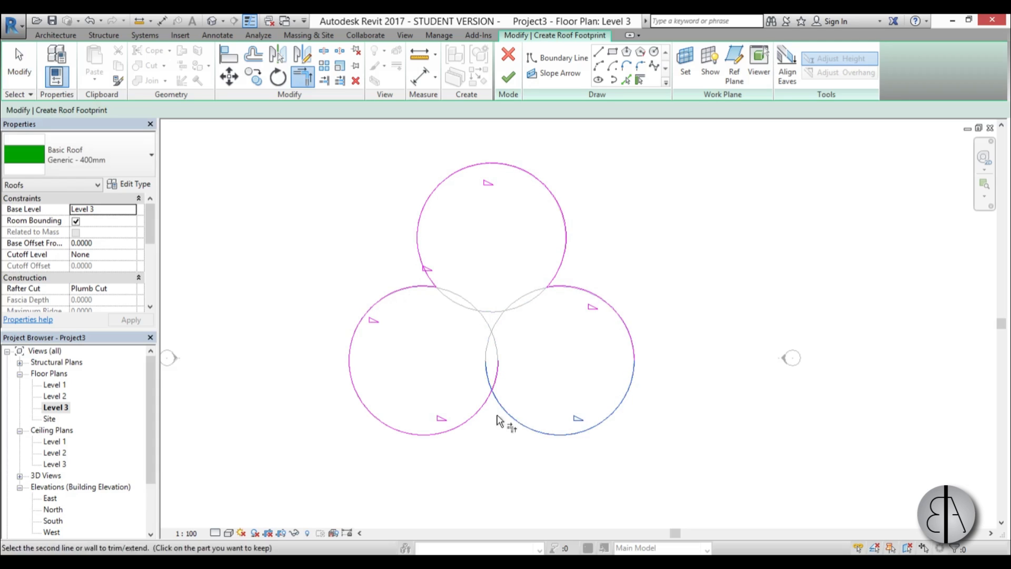
{"action": "left_click", "coordinate": [479, 420]}
{"action": "key", "text": "Escape"}
Select all the trimmed roof boundary arcs and turn off their slope definition.
{"action": "scroll", "coordinate": [432, 287], "scroll_direction": "up", "scroll_amount": 2}
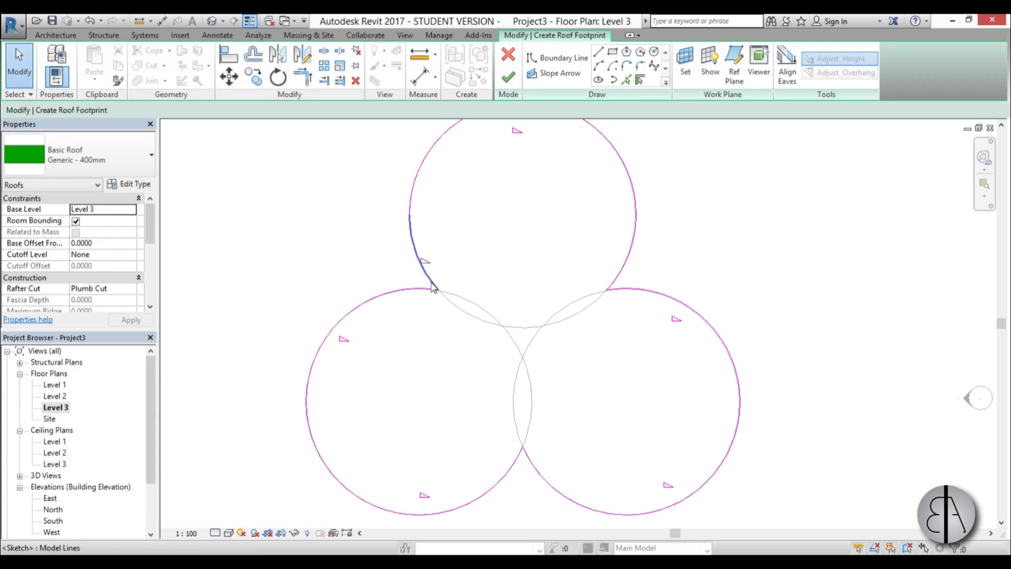
{"action": "scroll", "coordinate": [432, 287], "scroll_direction": "down", "scroll_amount": 3}
{"action": "left_click_drag", "start_coordinate": [294, 155], "coordinate": [611, 481]}
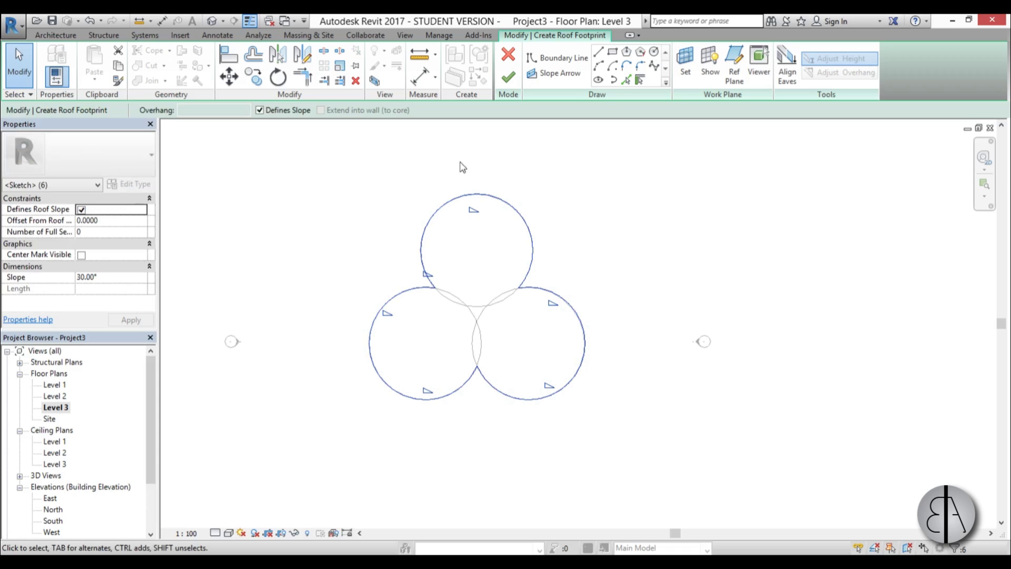
{"action": "left_click", "coordinate": [260, 110]}
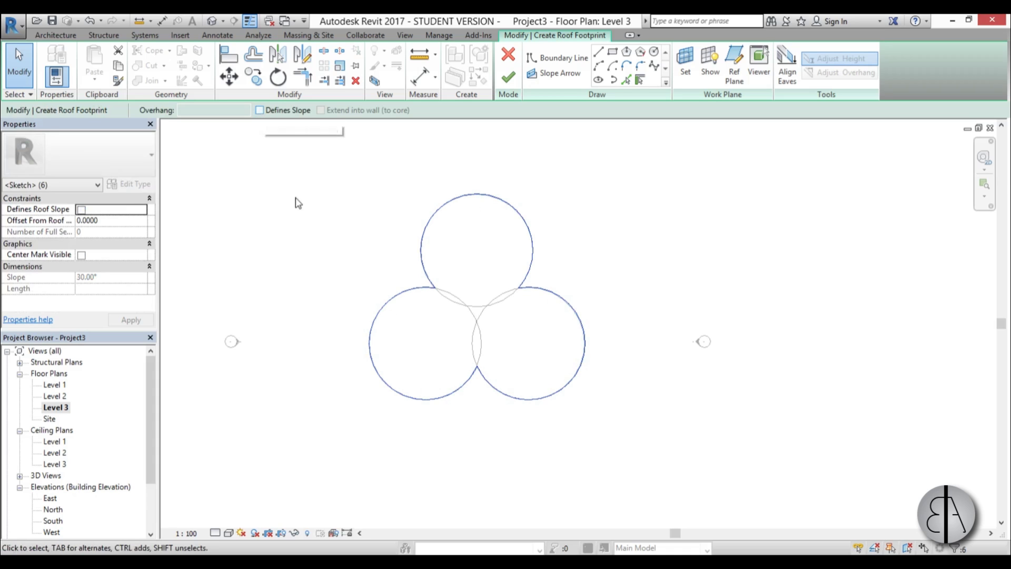
Fillet the notch between the upper circle and the lower-right circle with a radius of 5.
{"action": "scroll", "coordinate": [500, 257], "scroll_direction": "up", "scroll_amount": 2}
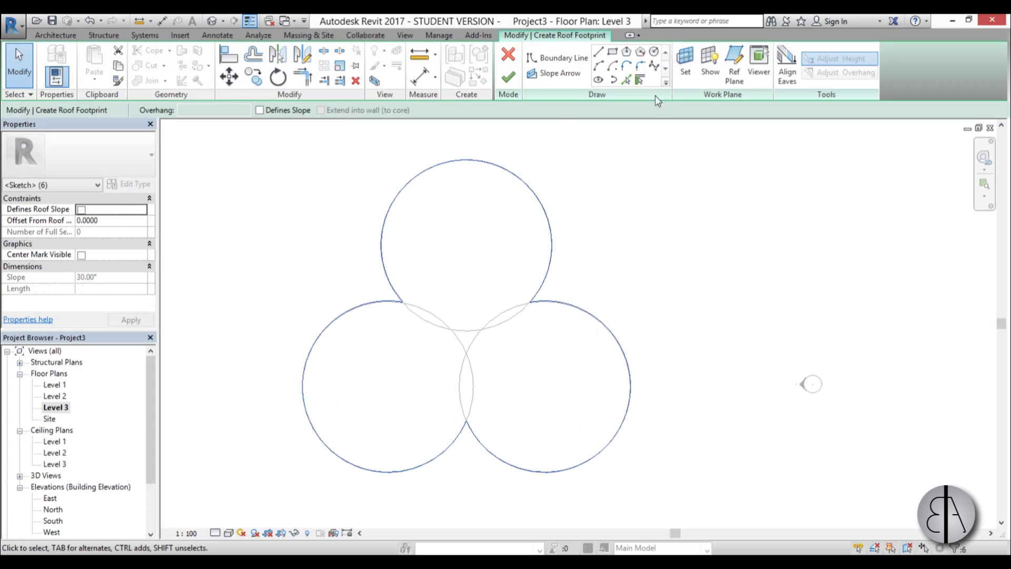
{"action": "left_click", "coordinate": [641, 67]}
{"action": "left_click", "coordinate": [541, 293]}
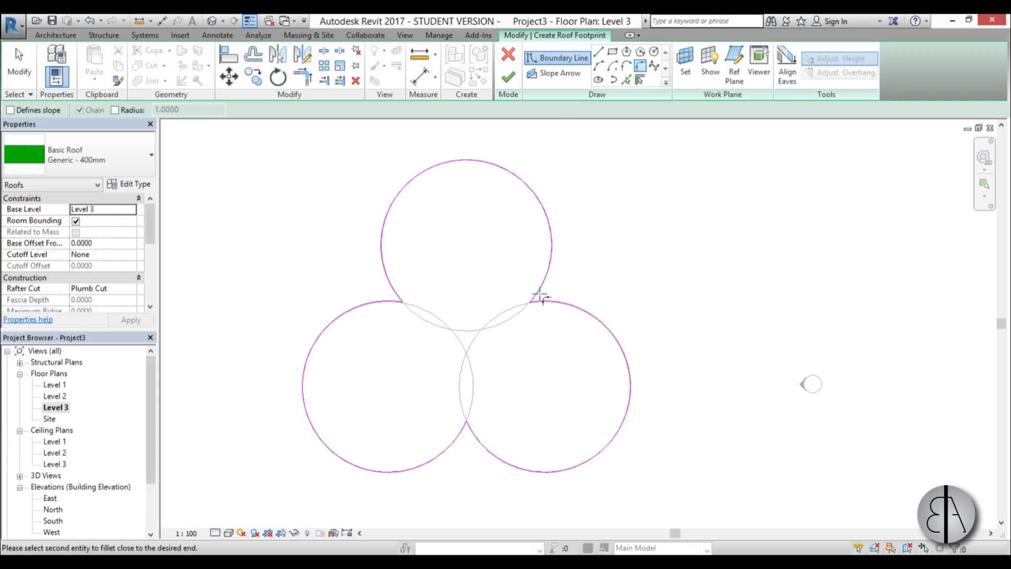
{"action": "left_click", "coordinate": [548, 300]}
{"action": "scroll", "coordinate": [553, 286], "scroll_direction": "up", "scroll_amount": 2}
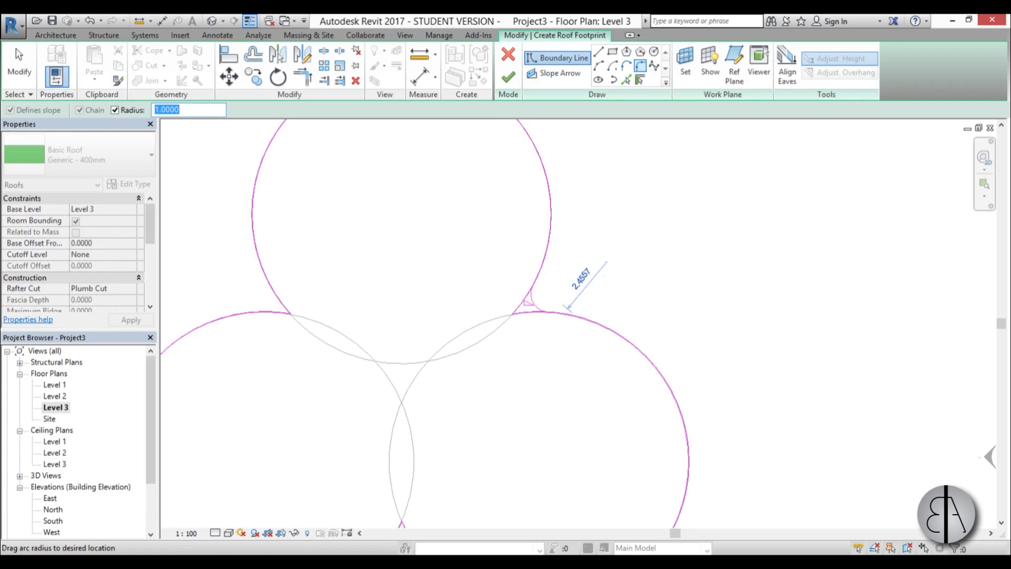
{"action": "type", "text": "5"}
{"action": "key", "text": "Return"}
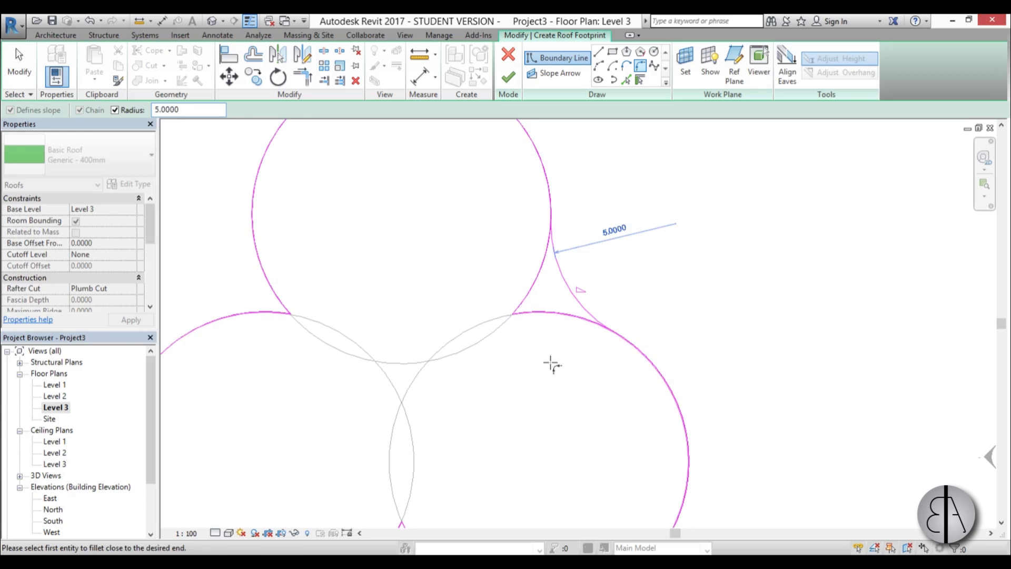
Fillet the upper-left notch and the notch between the two lower circles with the same radius of 5.
{"action": "left_click", "coordinate": [267, 277]}
{"action": "left_click", "coordinate": [232, 313]}
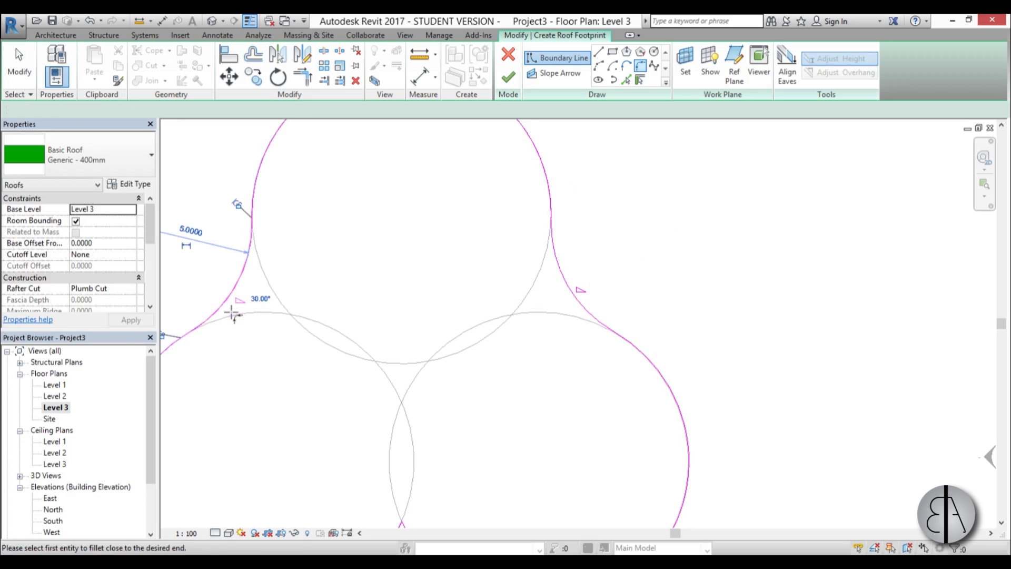
{"action": "scroll", "coordinate": [273, 364], "scroll_direction": "down", "scroll_amount": 3}
{"action": "middle_click_drag", "start_coordinate": [273, 366], "coordinate": [362, 193]}
{"action": "left_click", "coordinate": [423, 330]}
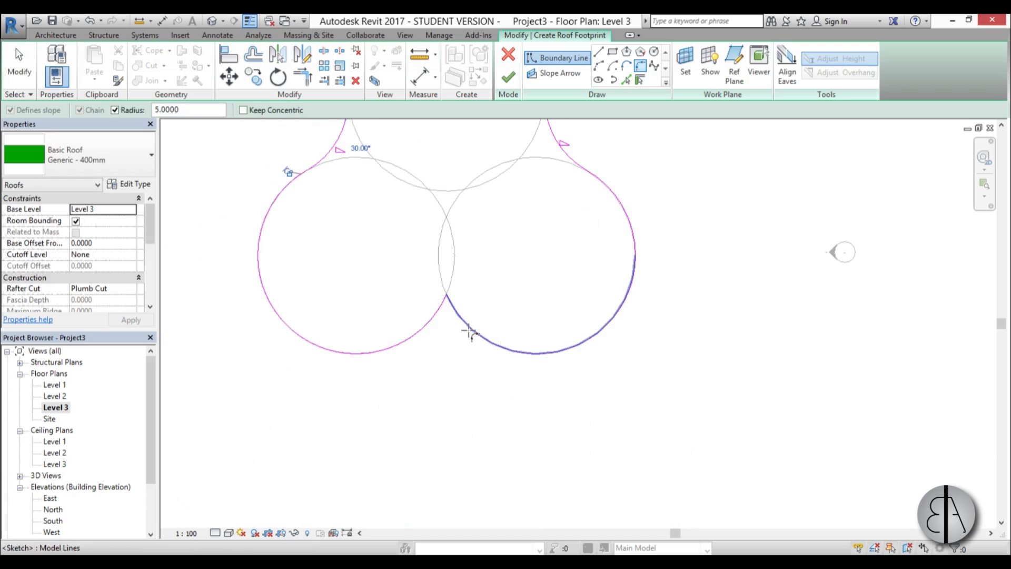
{"action": "left_click", "coordinate": [469, 331]}
{"action": "scroll", "coordinate": [427, 382], "scroll_direction": "down", "scroll_amount": 1}
{"action": "key", "text": "Escape"}
Turn off slope definition for the boundary segments that still have it and finish the roof footprint.
{"action": "scroll", "coordinate": [359, 180], "scroll_direction": "up", "scroll_amount": 5}
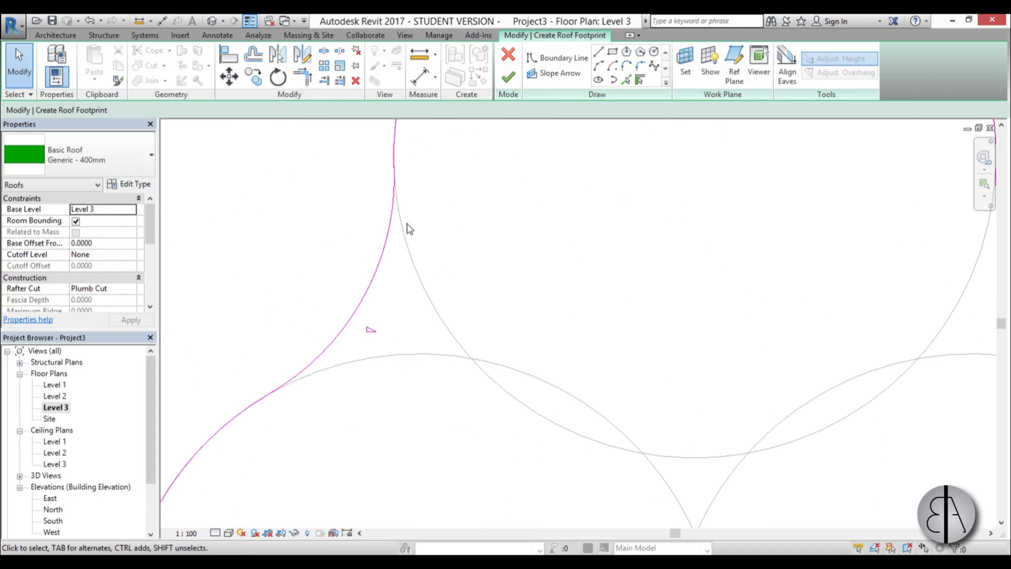
{"action": "scroll", "coordinate": [409, 229], "scroll_direction": "down", "scroll_amount": 4}
{"action": "left_click_drag", "start_coordinate": [343, 206], "coordinate": [592, 462]}
{"action": "left_click", "coordinate": [260, 110]}
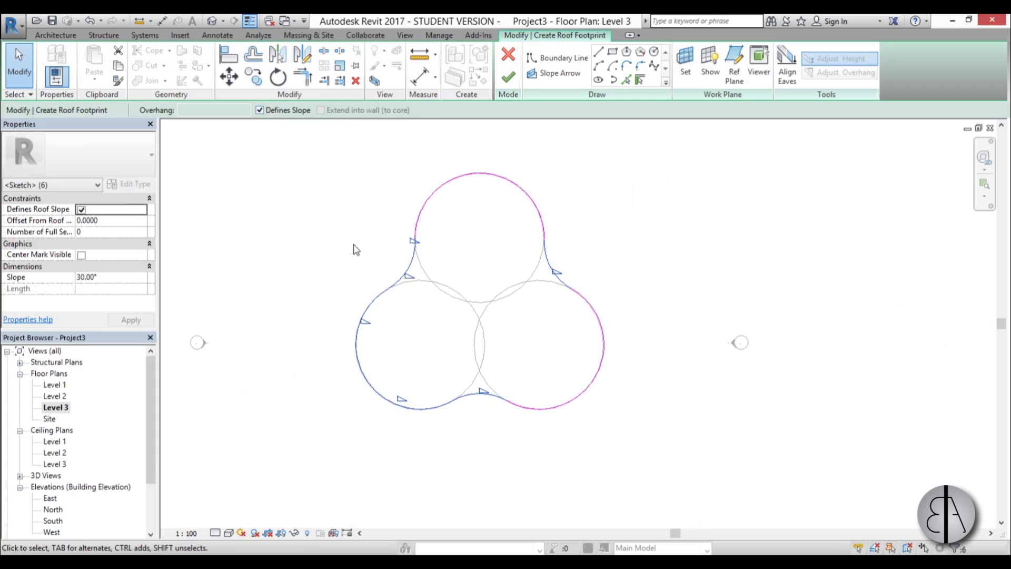
{"action": "left_click", "coordinate": [286, 199]}
{"action": "scroll", "coordinate": [469, 295], "scroll_direction": "up", "scroll_amount": 3}
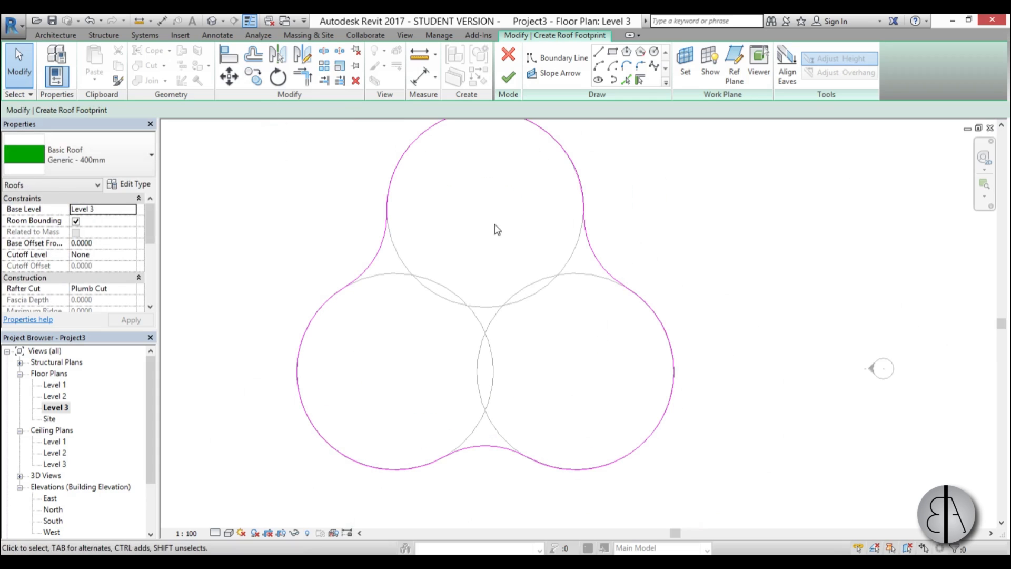
{"action": "left_click", "coordinate": [509, 79]}
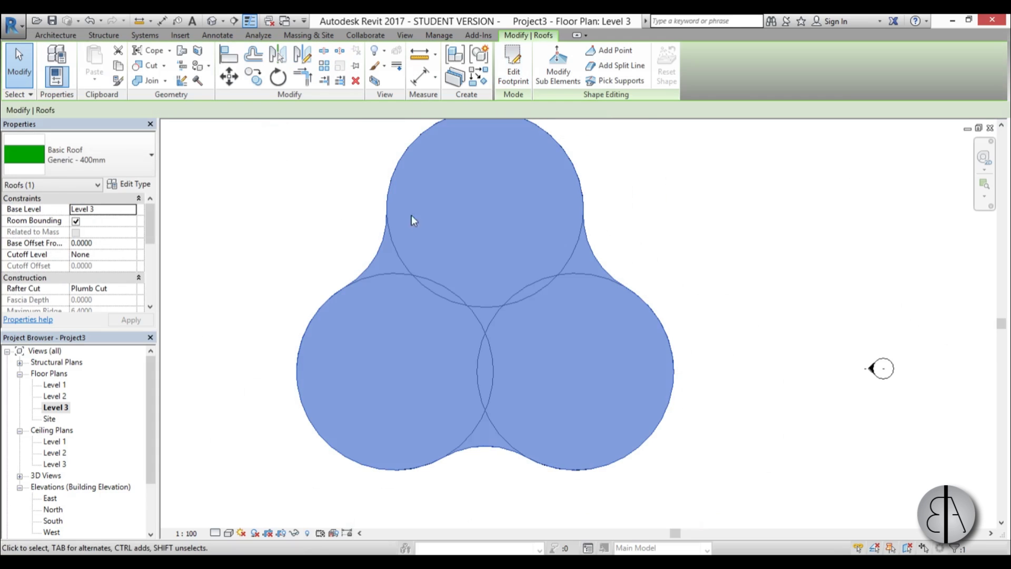
Open the default 3D view and orbit to show the roof and its three columns from below.
{"action": "left_click", "coordinate": [209, 22]}
{"action": "middle_click_drag", "start_coordinate": [538, 343], "coordinate": [572, 206], "text": "shift"}
{"action": "scroll", "coordinate": [424, 272], "scroll_direction": "up", "scroll_amount": 3}
{"action": "scroll", "coordinate": [458, 255], "scroll_direction": "down", "scroll_amount": 4}
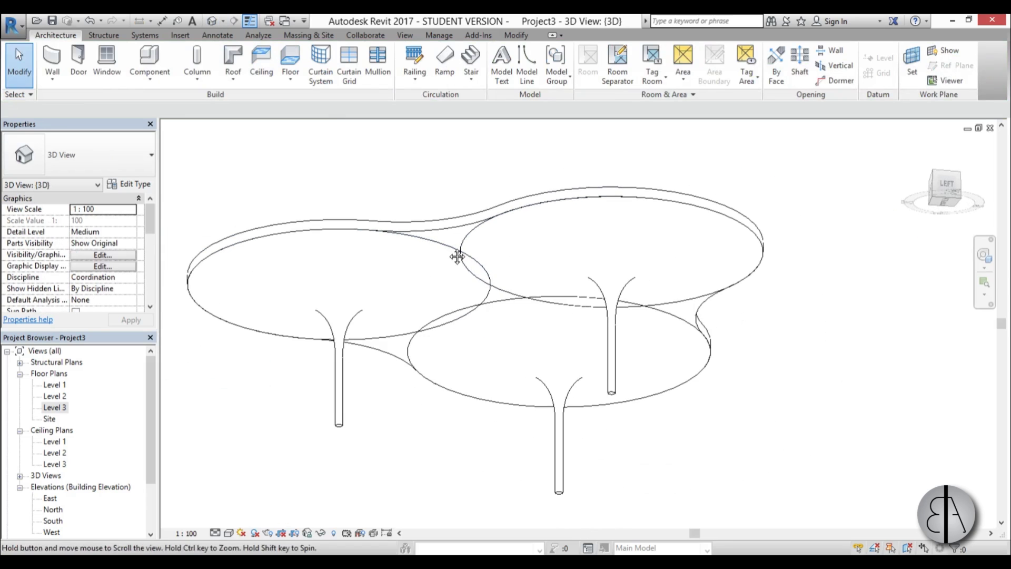
{"action": "scroll", "coordinate": [427, 308], "scroll_direction": "up", "scroll_amount": 1}
{"action": "middle_click_drag", "start_coordinate": [416, 421], "coordinate": [419, 402]}
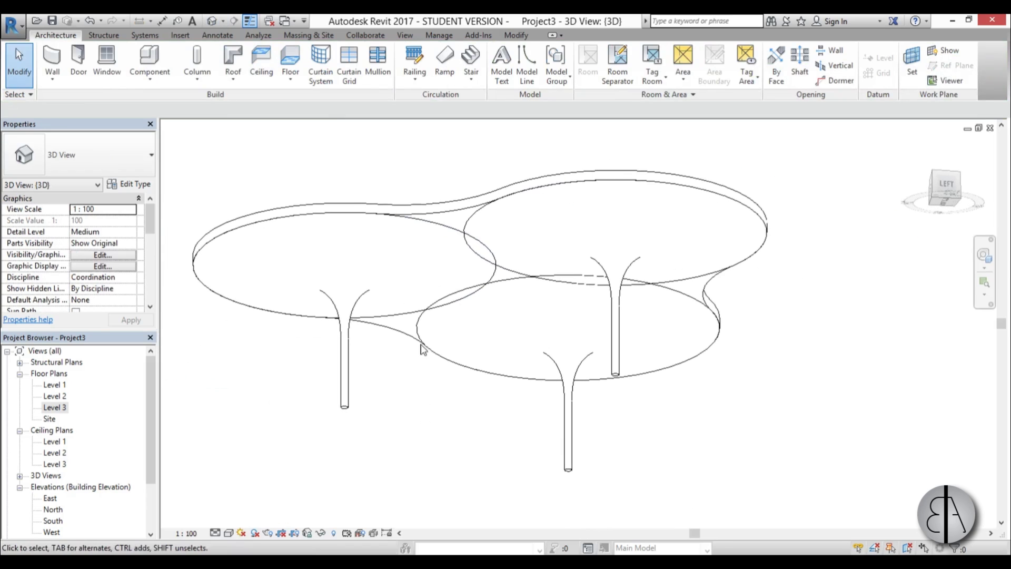
Open the layer structure of the roof's type and set the structure layer's thickness to 0.3.
{"action": "left_click", "coordinate": [400, 215]}
{"action": "left_click", "coordinate": [403, 220]}
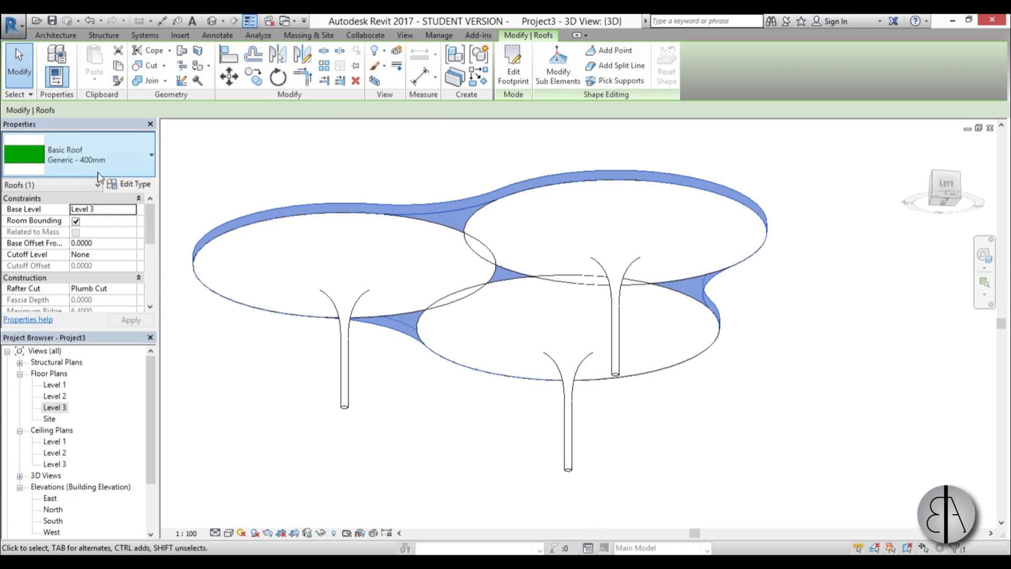
{"action": "left_click", "coordinate": [126, 185]}
{"action": "left_click", "coordinate": [802, 182]}
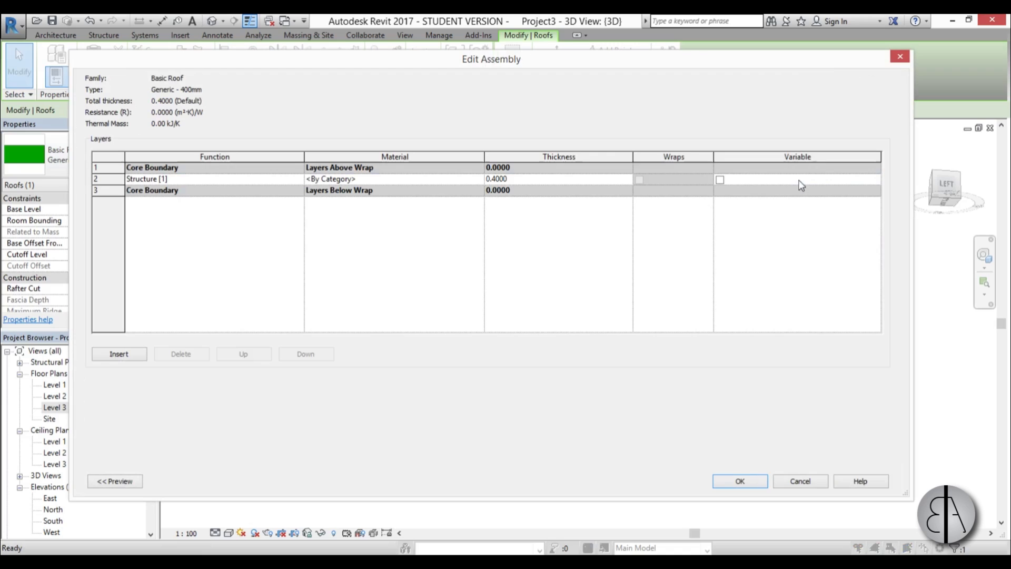
{"action": "left_click", "coordinate": [546, 178]}
{"action": "type", "text": ".3"}
{"action": "key", "text": "Tab"}
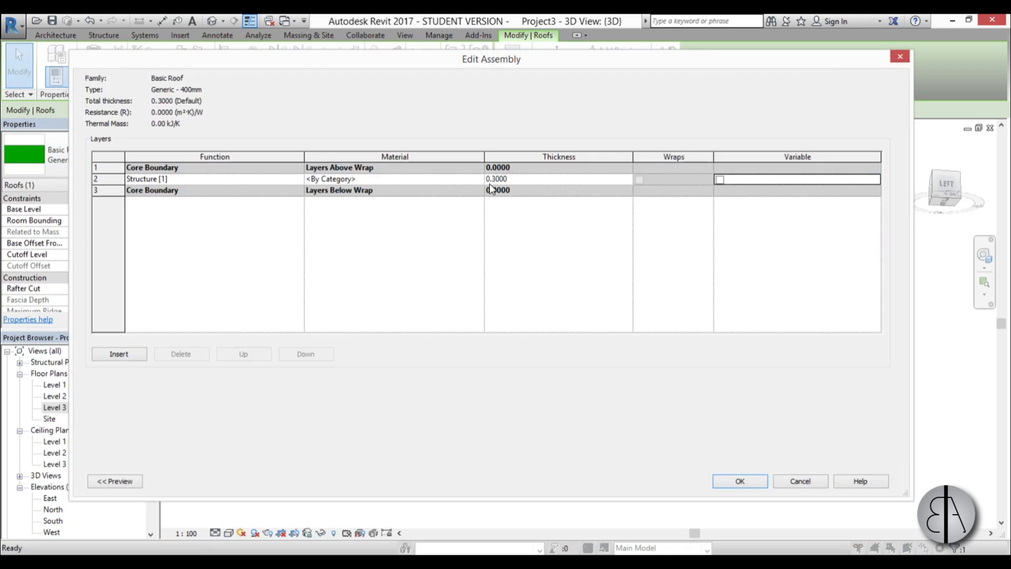
Assign Concrete, Sand/Cement Screed to the roof's structure layer and apply the type changes.
{"action": "left_click", "coordinate": [422, 183]}
{"action": "left_click", "coordinate": [479, 179]}
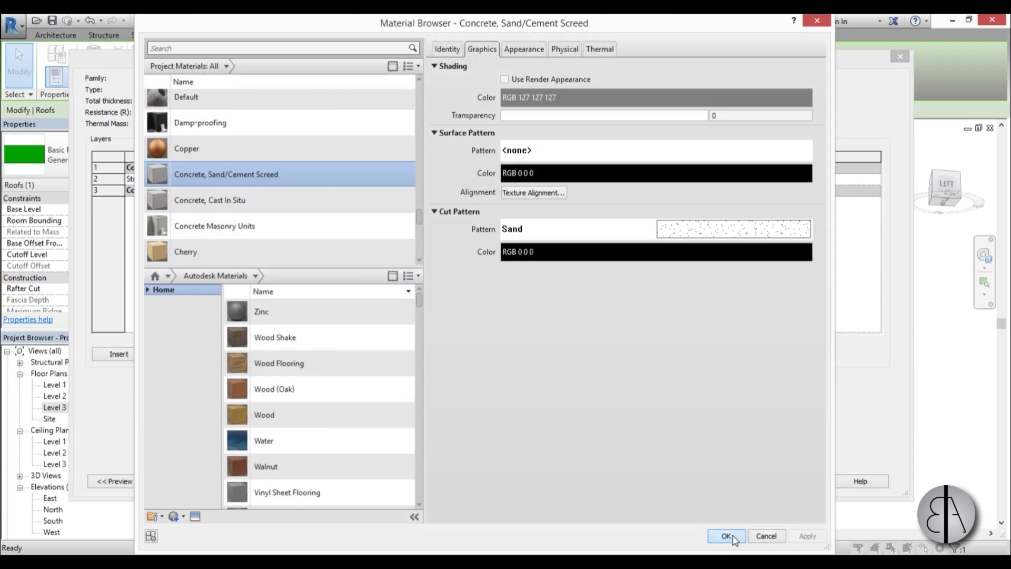
{"action": "left_click", "coordinate": [733, 537]}
{"action": "left_click", "coordinate": [740, 481]}
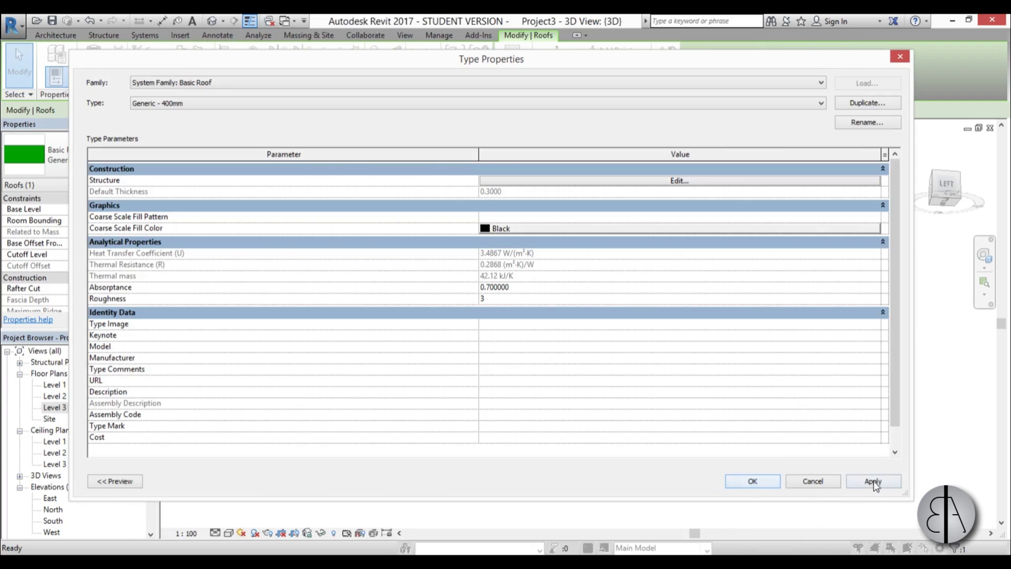
{"action": "left_click", "coordinate": [764, 482]}
{"action": "left_click", "coordinate": [441, 420]}
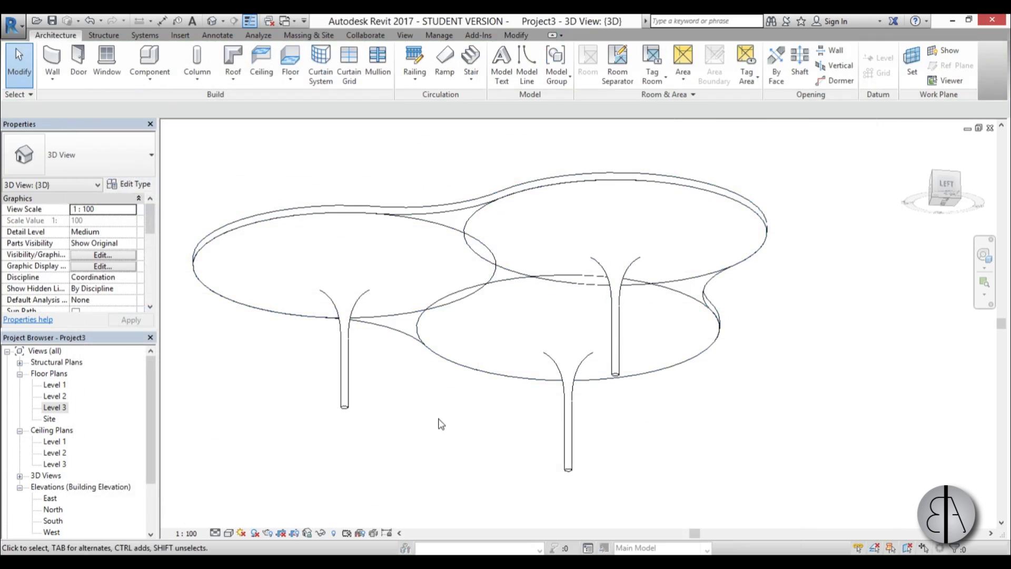
Select the roof and, in the Level 3 floor plan, add shape-editing points at the centres of its three circular lobes.
{"action": "middle_click_drag", "start_coordinate": [493, 206], "coordinate": [487, 467], "text": "shift"}
{"action": "left_click", "coordinate": [318, 291]}
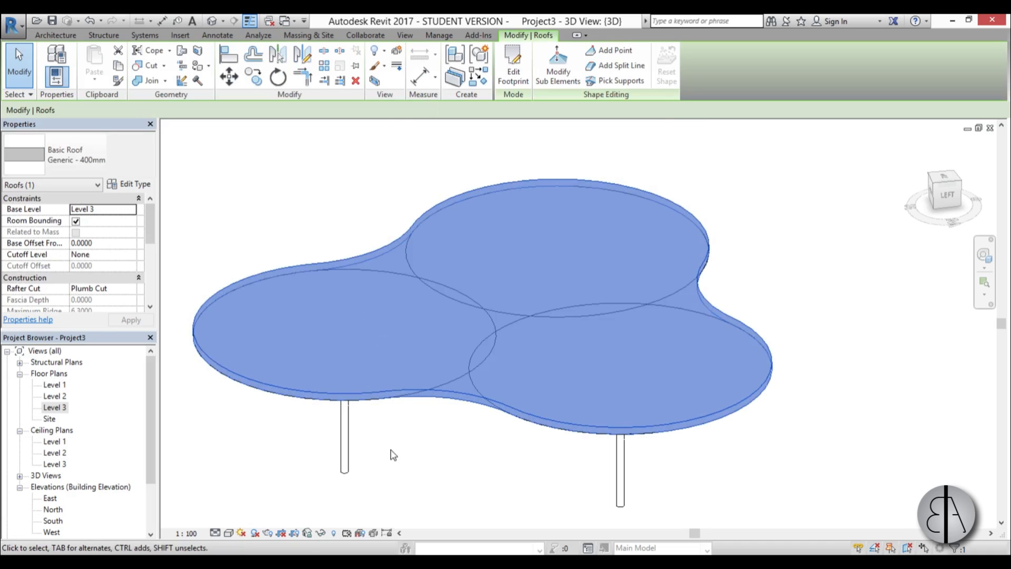
{"action": "middle_click_drag", "start_coordinate": [391, 450], "coordinate": [429, 441], "text": "shift"}
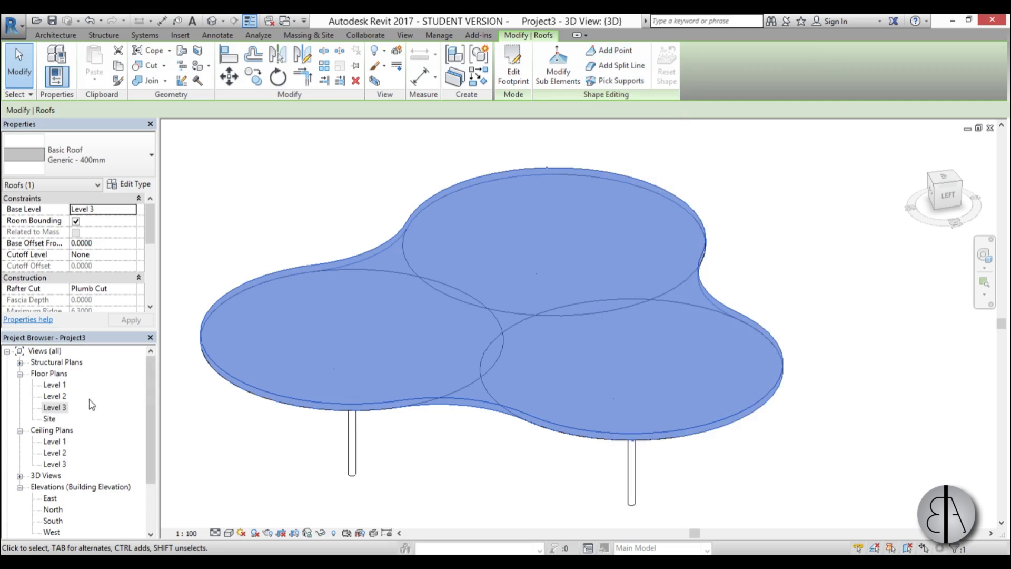
{"action": "double_click", "coordinate": [55, 408]}
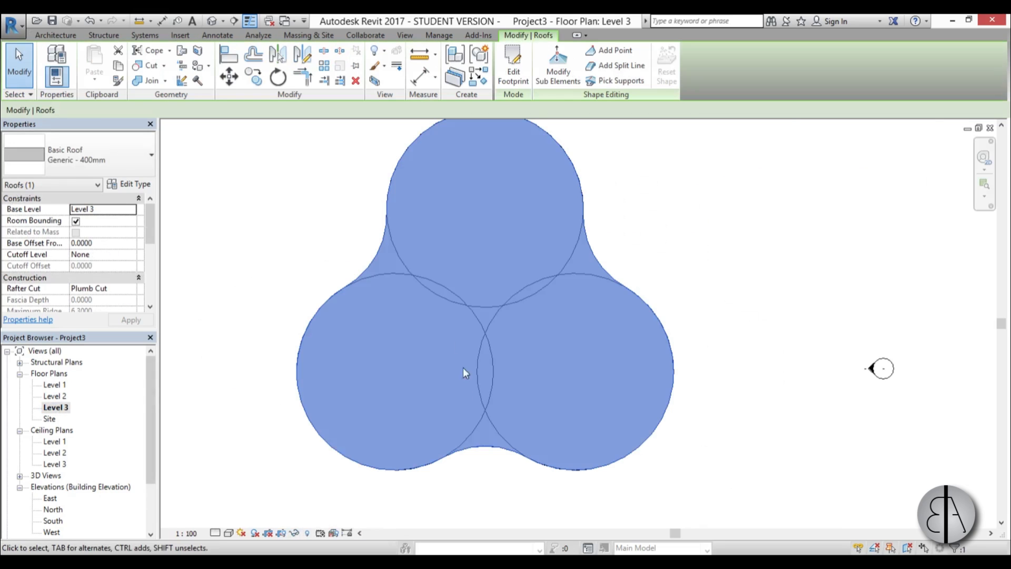
{"action": "left_click", "coordinate": [611, 51]}
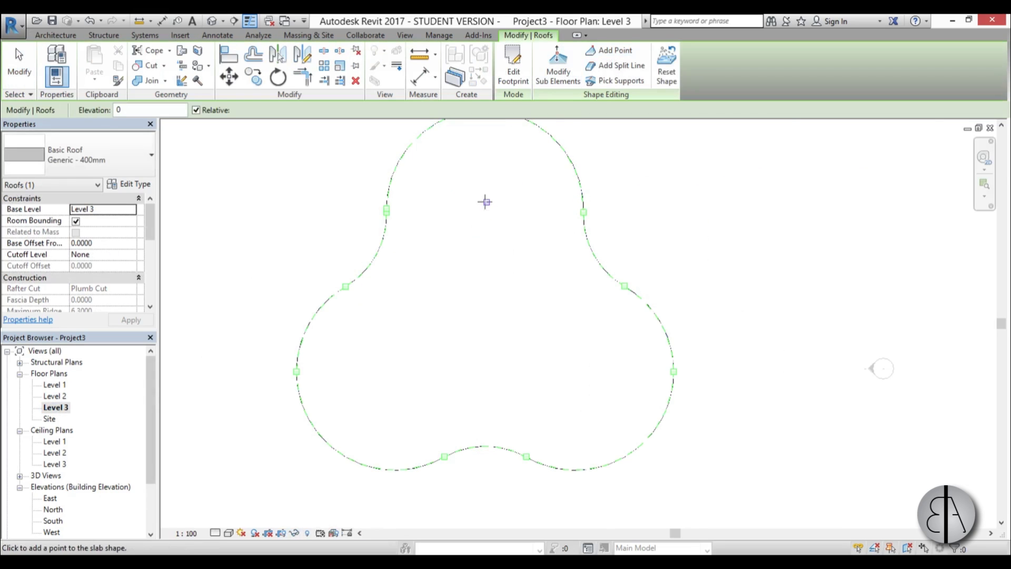
{"action": "left_click", "coordinate": [484, 209]}
{"action": "left_click", "coordinate": [583, 370]}
{"action": "key", "text": "Escape"}
{"action": "key", "text": "Escape"}
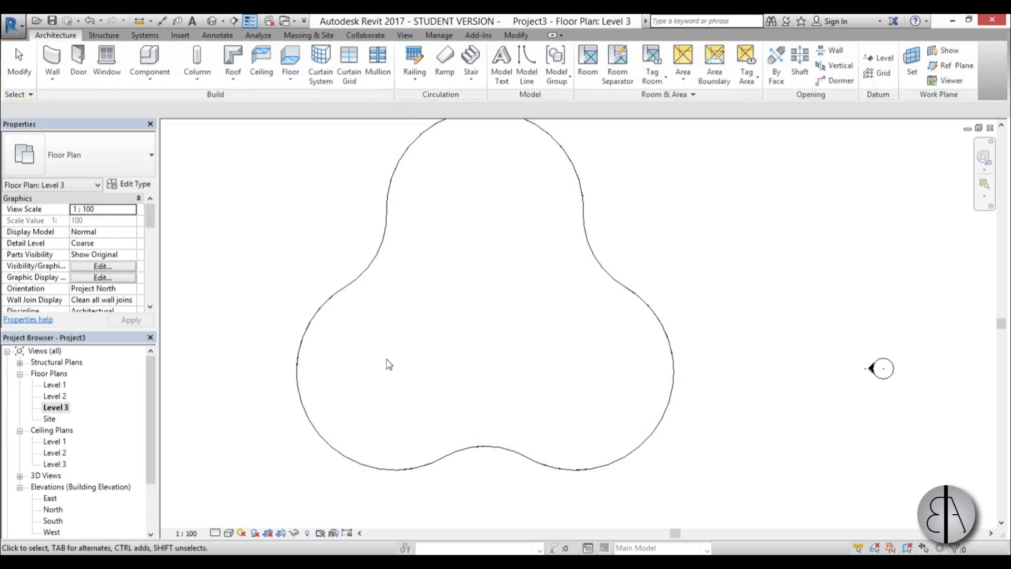
Start modifying the roof's sub-elements and set the elevation of the upper lobe's centre point to -2.
{"action": "left_click", "coordinate": [485, 389]}
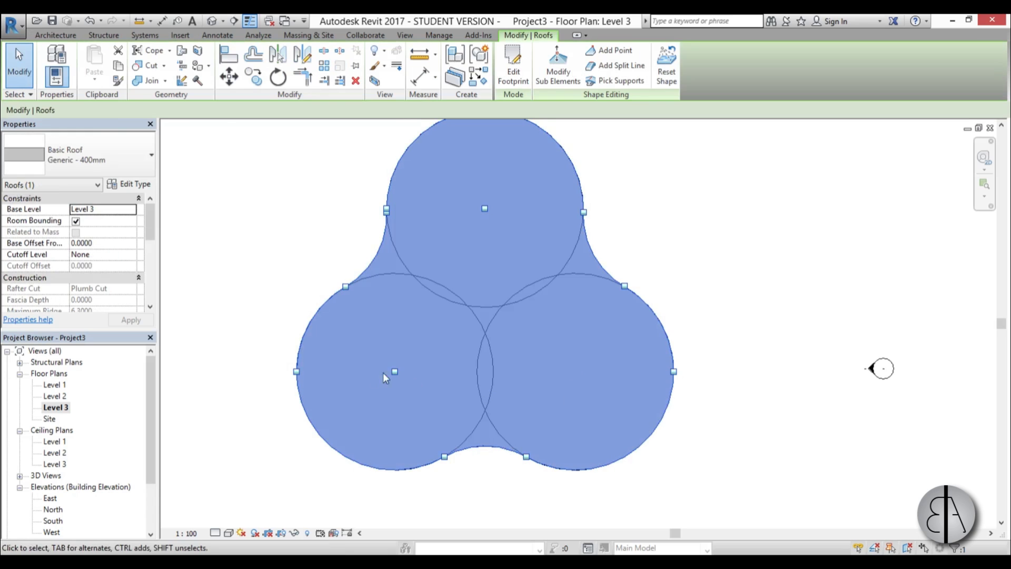
{"action": "left_click", "coordinate": [562, 83]}
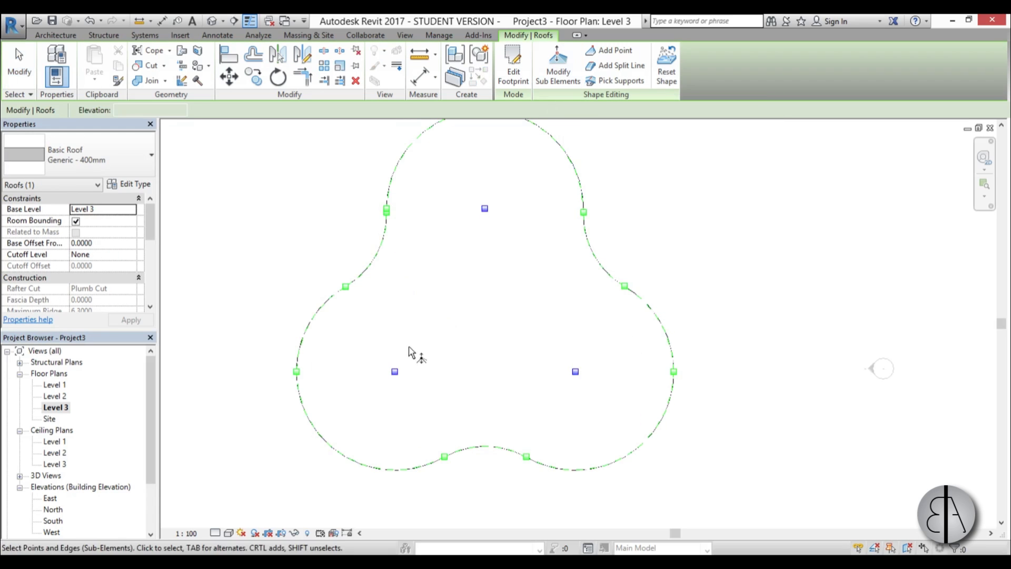
{"action": "left_click", "coordinate": [487, 209]}
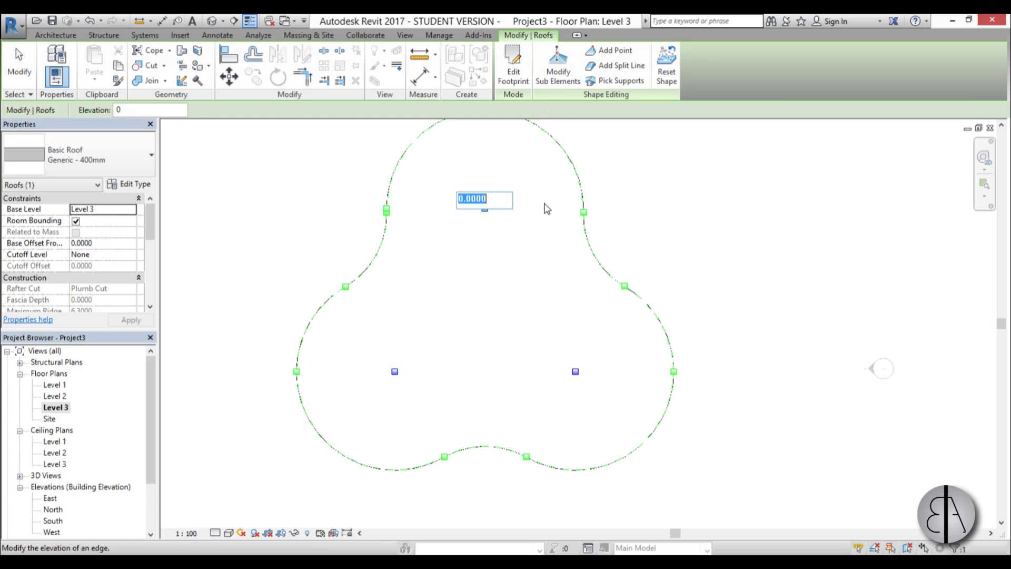
{"action": "type", "text": "-2"}
{"action": "key", "text": "Return"}
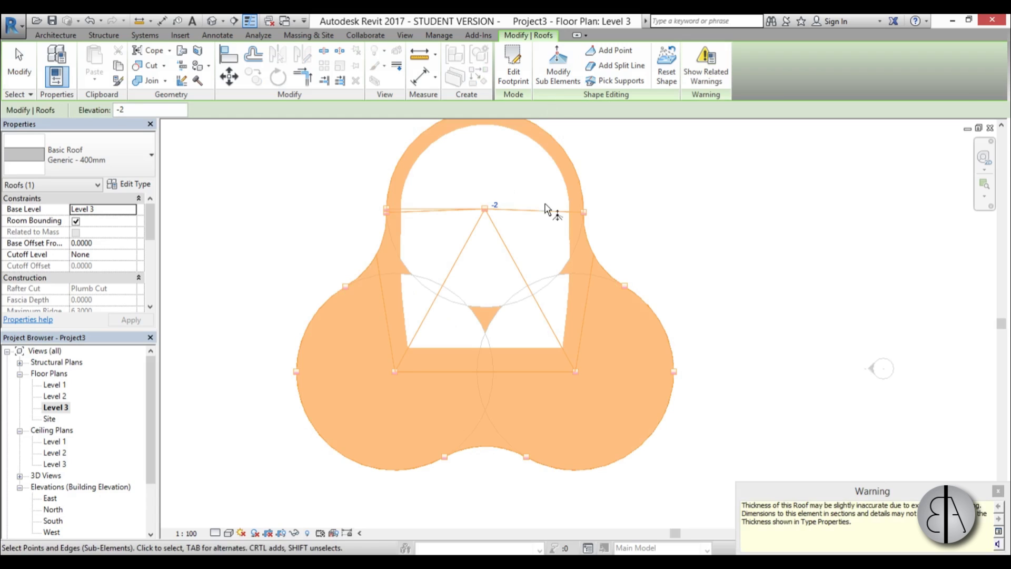
Set the upper lobe point's elevation to -.2, give the lower-left point a negative elevation and the lower-right point .3.
{"action": "left_click", "coordinate": [495, 203]}
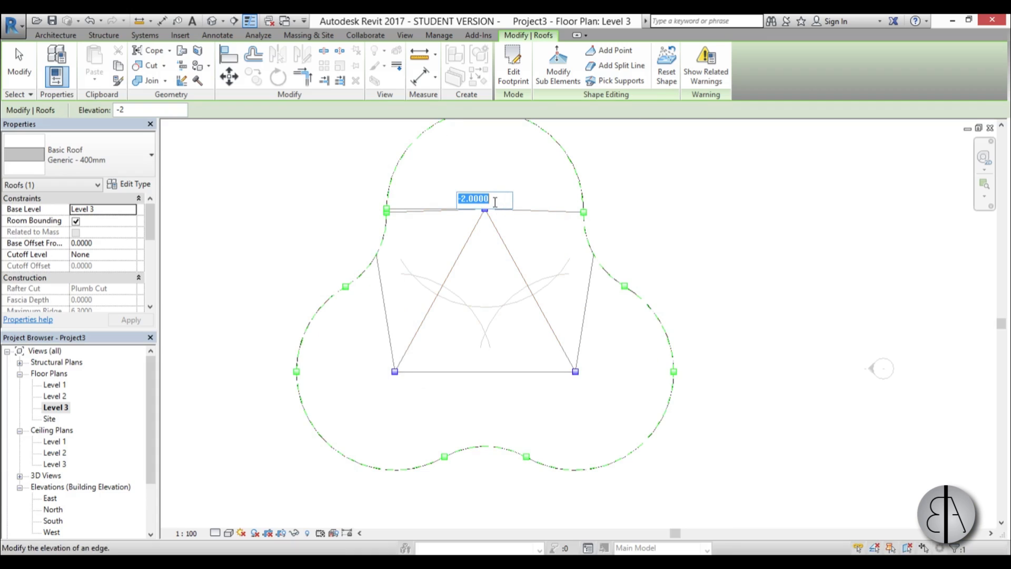
{"action": "type", "text": "-.2"}
{"action": "key", "text": "Return"}
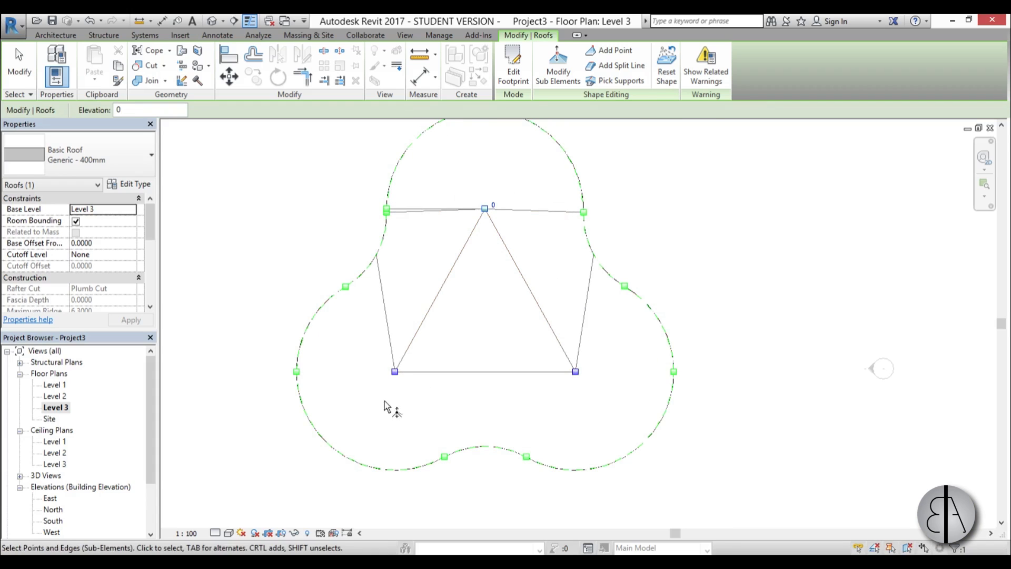
{"action": "left_click", "coordinate": [397, 372]}
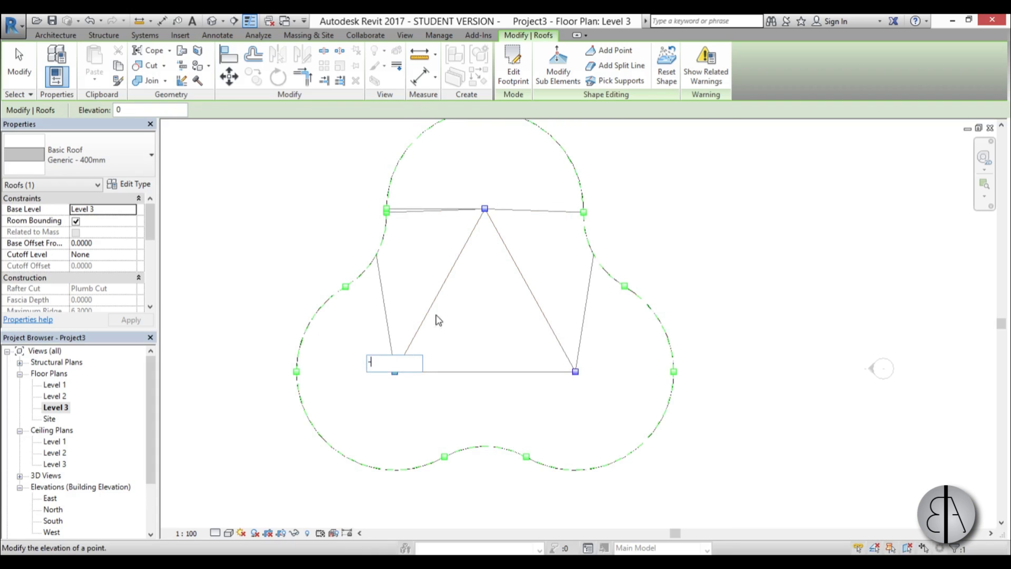
{"action": "key", "text": "Return"}
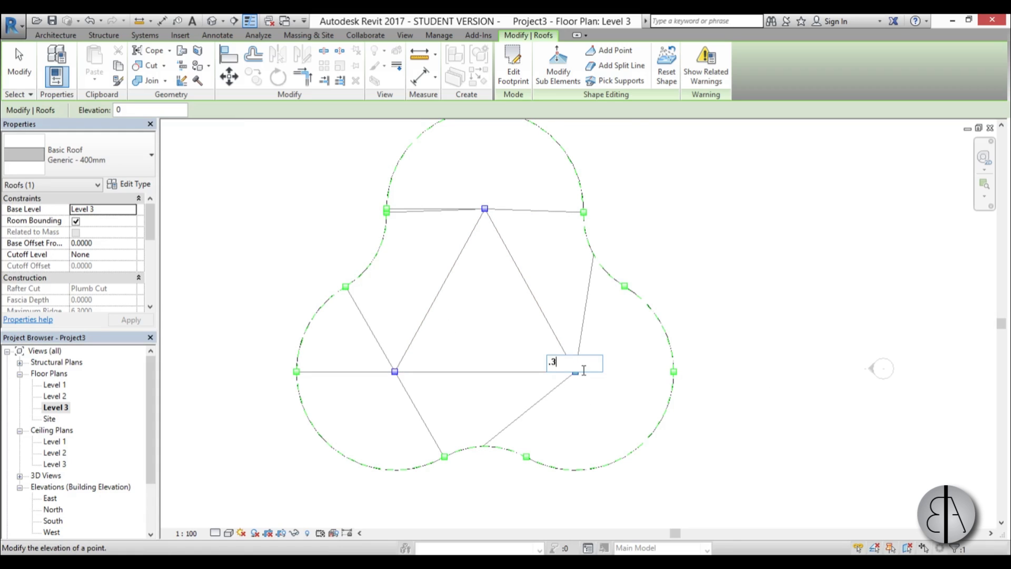
{"action": "key", "text": "Return"}
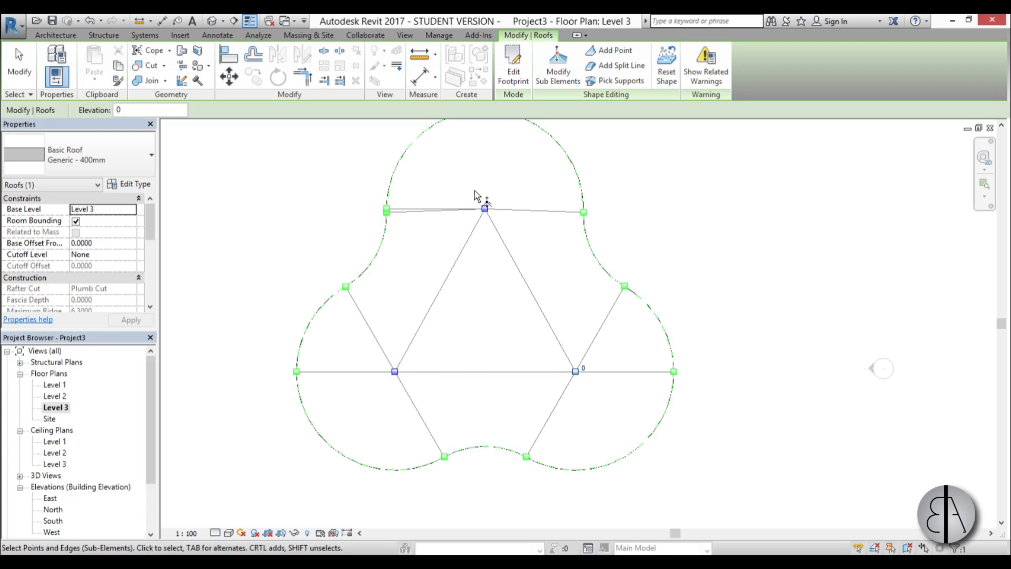
Add a split line on the roof from the upper-left concave edge to the middle of the three lobes.
{"action": "left_click", "coordinate": [620, 66]}
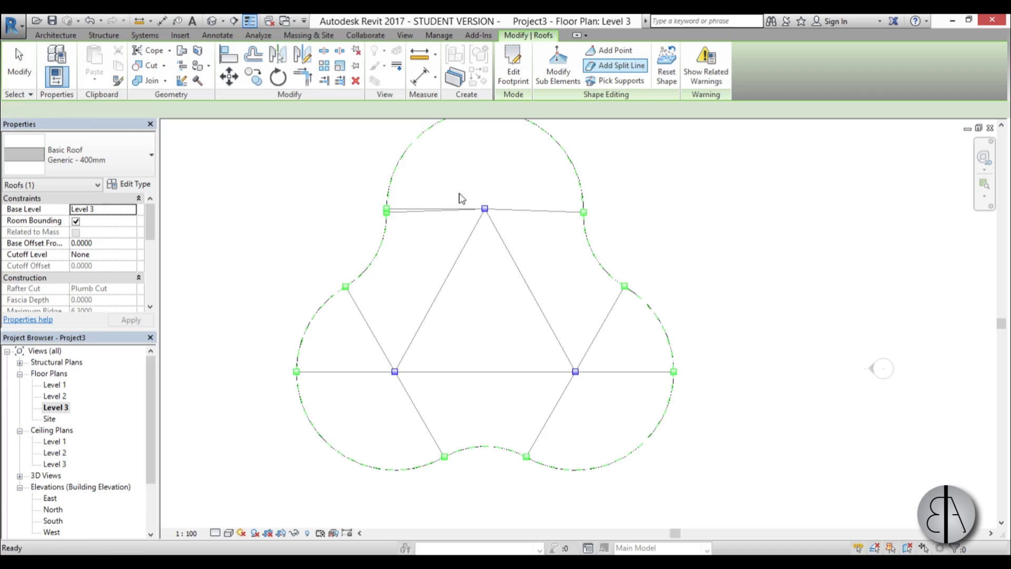
{"action": "left_click", "coordinate": [377, 255]}
{"action": "left_click", "coordinate": [480, 315]}
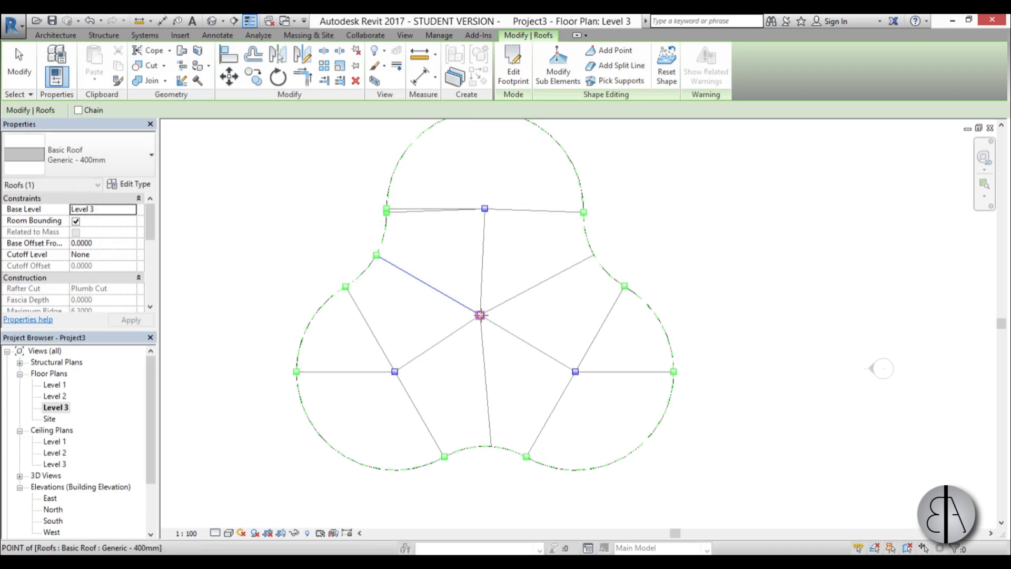
{"action": "key", "text": "Escape"}
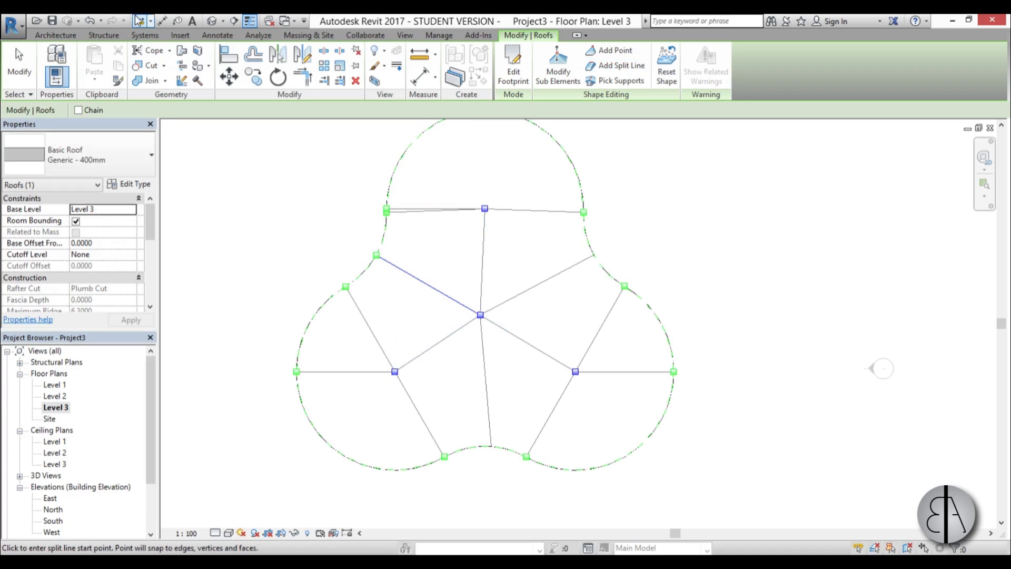
Switch to the default 3D view, end shape editing and orbit to see the roof's fold lines from above.
{"action": "left_click", "coordinate": [211, 25]}
{"action": "middle_click_drag", "start_coordinate": [459, 300], "coordinate": [520, 406], "text": "shift"}
{"action": "left_click", "coordinate": [20, 63]}
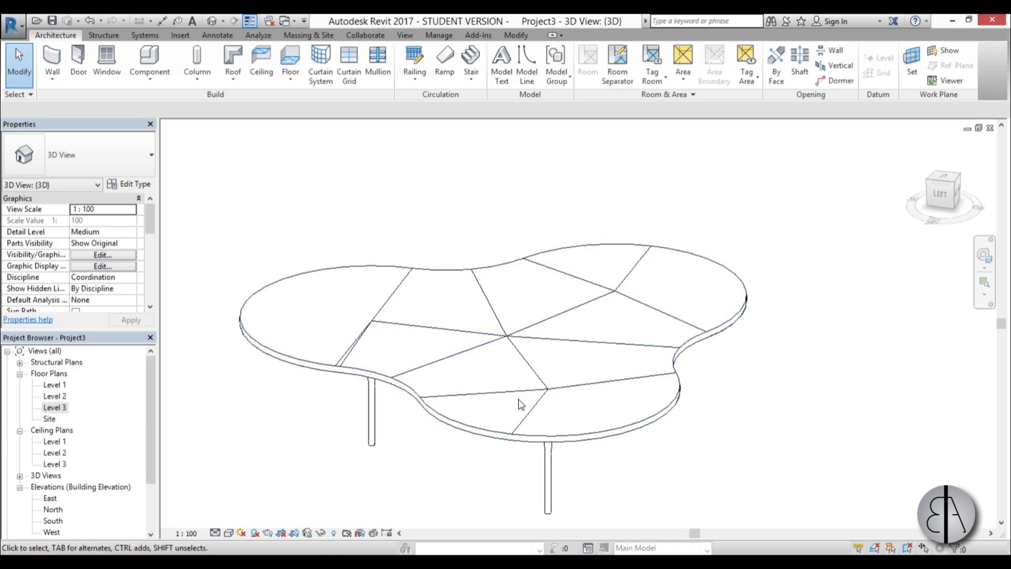
Try to enter a negative elevation for the rear lobe's centre point by modifying the roof's sub-elements in 3D.
{"action": "left_click", "coordinate": [572, 381]}
{"action": "left_click", "coordinate": [558, 69]}
{"action": "left_click", "coordinate": [548, 390]}
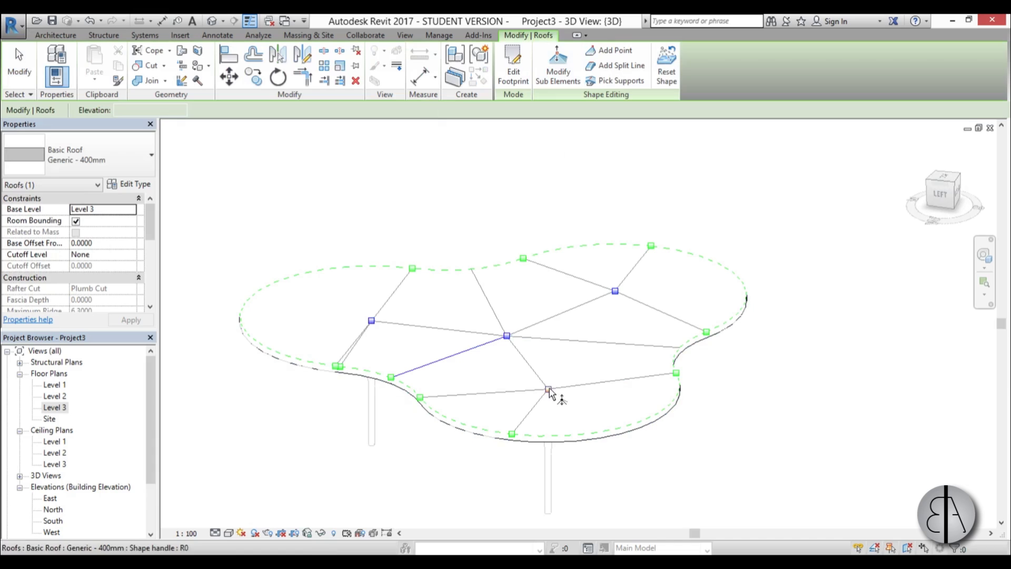
{"action": "mouse_move", "coordinate": [583, 409]}
{"action": "middle_mouse_down", "text": "shift"}
{"action": "mouse_move", "coordinate": [594, 294]}
{"action": "mouse_move", "coordinate": [575, 402]}
{"action": "middle_mouse_up", "text": "shift"}
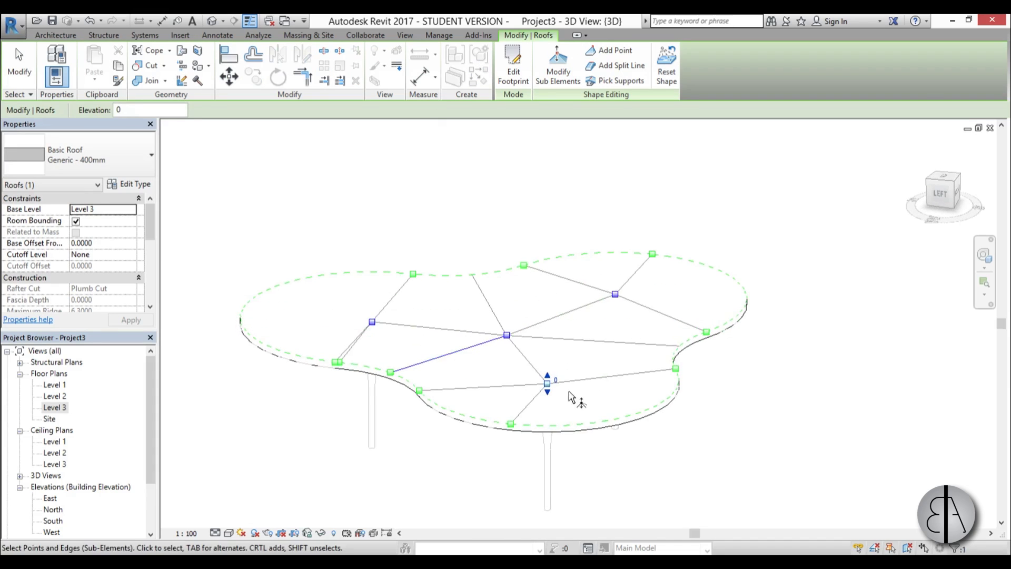
{"action": "scroll", "coordinate": [575, 402], "scroll_direction": "up", "scroll_amount": 2}
{"action": "key", "text": "Escape"}
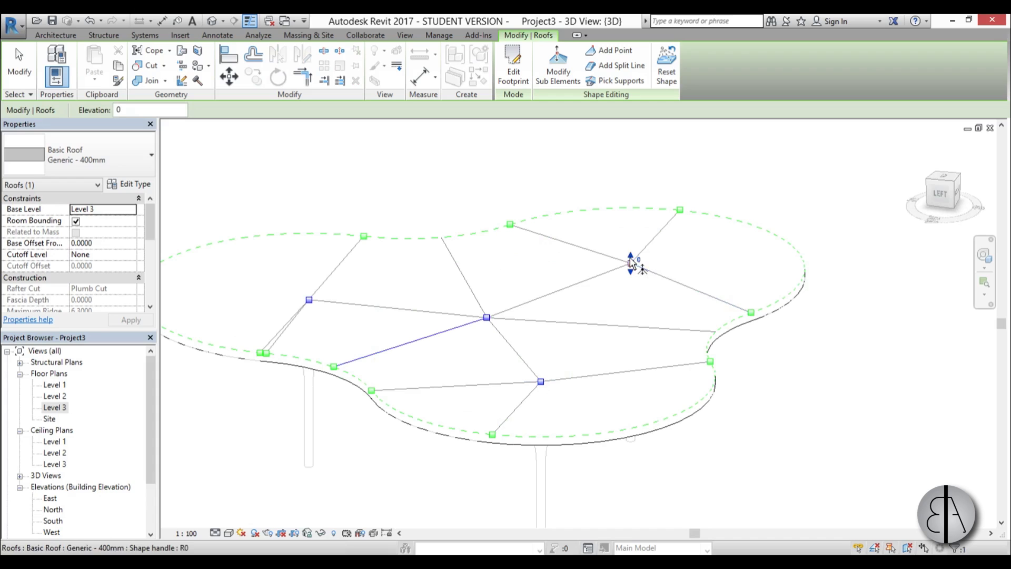
{"action": "left_click", "coordinate": [635, 263]}
{"action": "left_click_drag", "start_coordinate": [632, 266], "coordinate": [643, 270]}
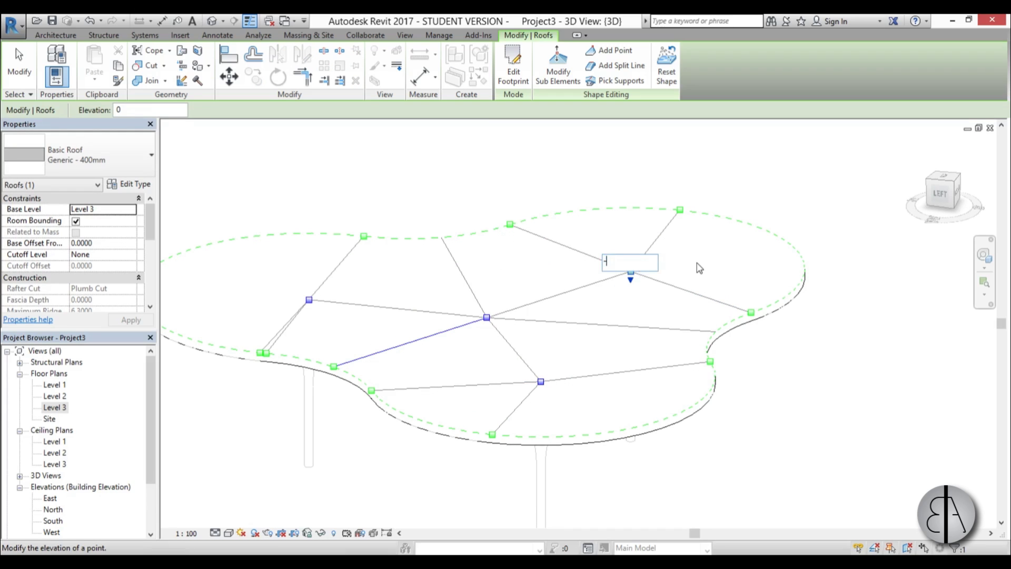
{"action": "key", "text": "Escape"}
{"action": "middle_click_drag", "start_coordinate": [558, 388], "coordinate": [579, 459], "text": "shift"}
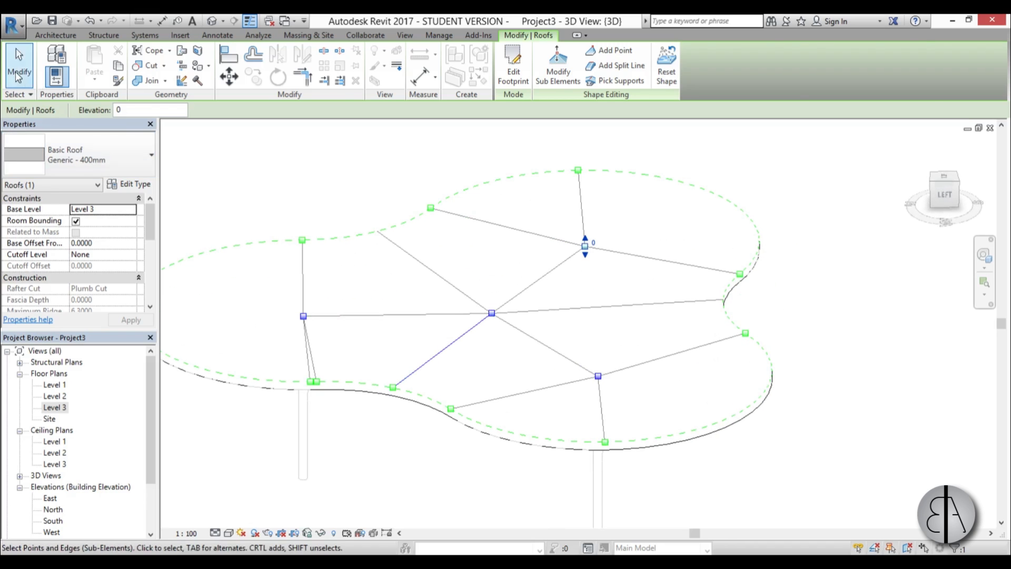
{"action": "left_click", "coordinate": [22, 71]}
Set the 3D view's visual style to Realistic and inspect the roof and its columns.
{"action": "scroll", "coordinate": [389, 216], "scroll_direction": "down", "scroll_amount": 4}
{"action": "middle_click_drag", "start_coordinate": [394, 224], "coordinate": [392, 374], "text": "shift"}
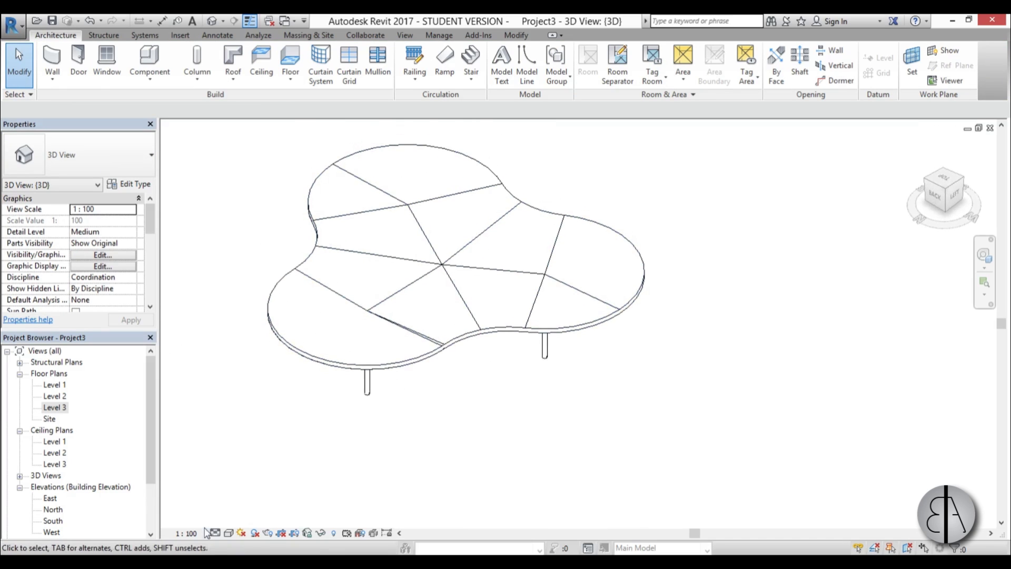
{"action": "left_click", "coordinate": [229, 533]}
{"action": "left_click", "coordinate": [274, 508]}
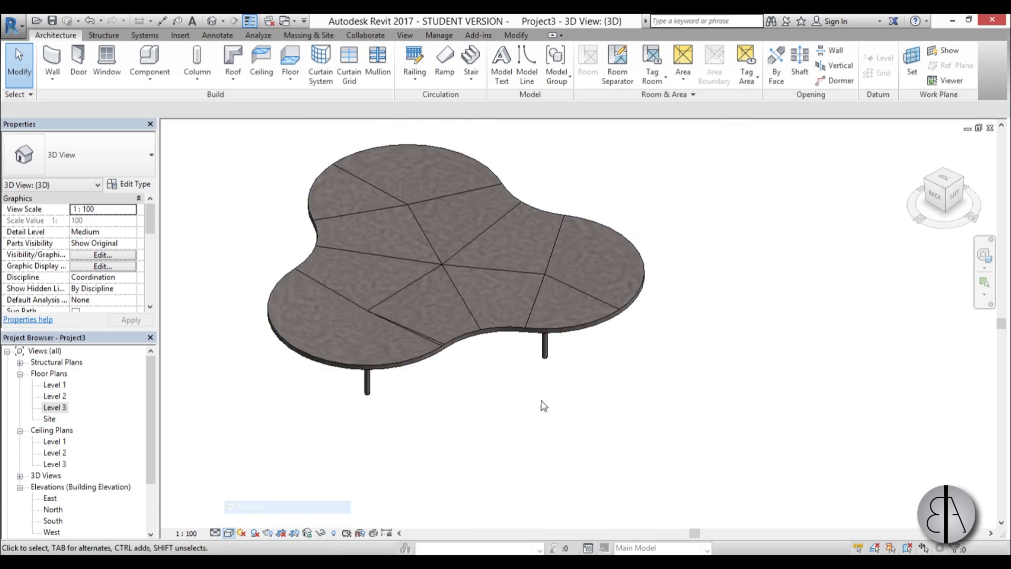
{"action": "middle_click_drag", "start_coordinate": [542, 406], "coordinate": [504, 355], "text": "shift"}
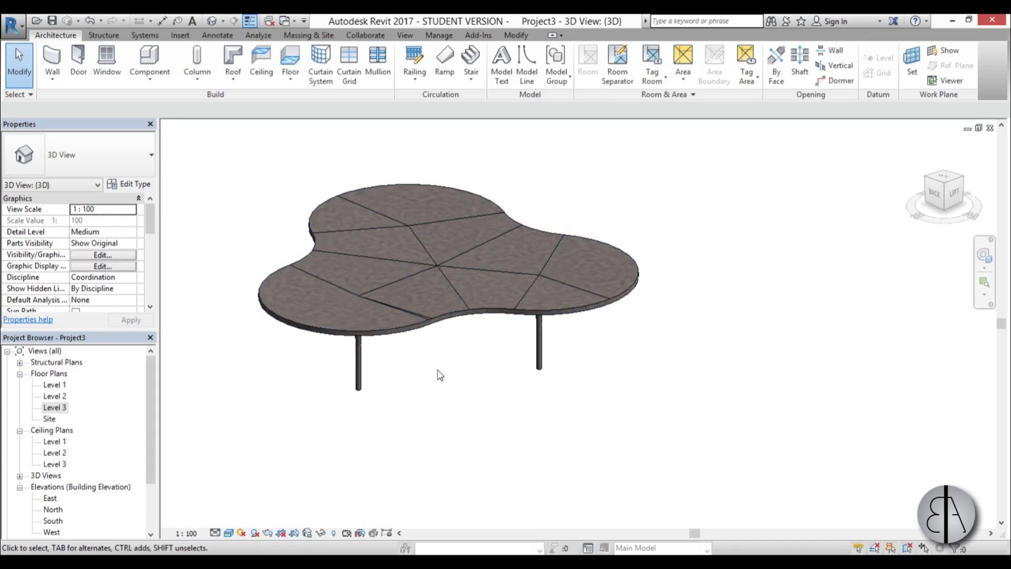
{"action": "middle_click_drag", "start_coordinate": [438, 370], "coordinate": [451, 351]}
{"action": "scroll", "coordinate": [406, 235], "scroll_direction": "up", "scroll_amount": 1}
{"action": "scroll", "coordinate": [441, 402], "scroll_direction": "up", "scroll_amount": 3}
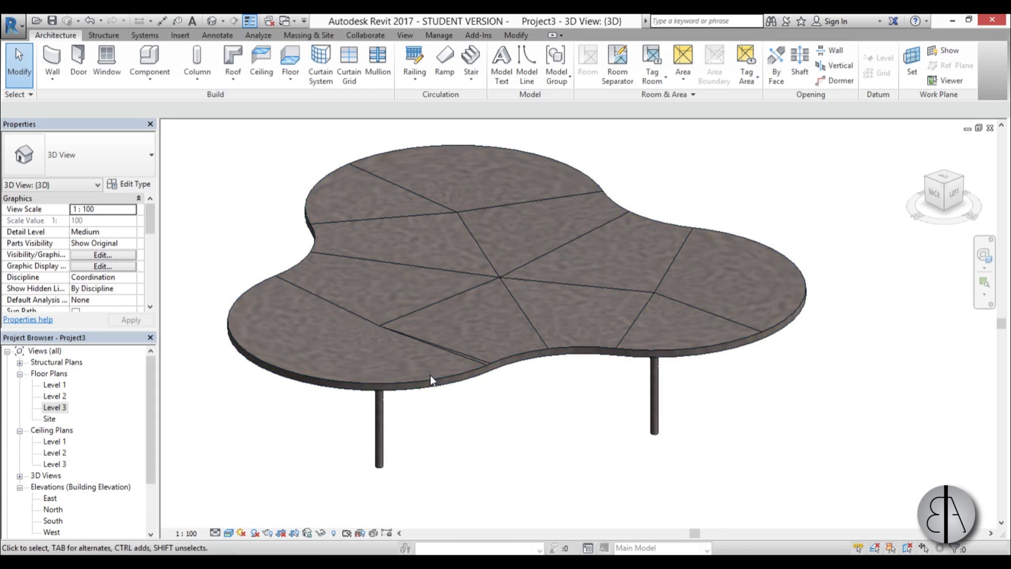
{"action": "left_click", "coordinate": [458, 367]}
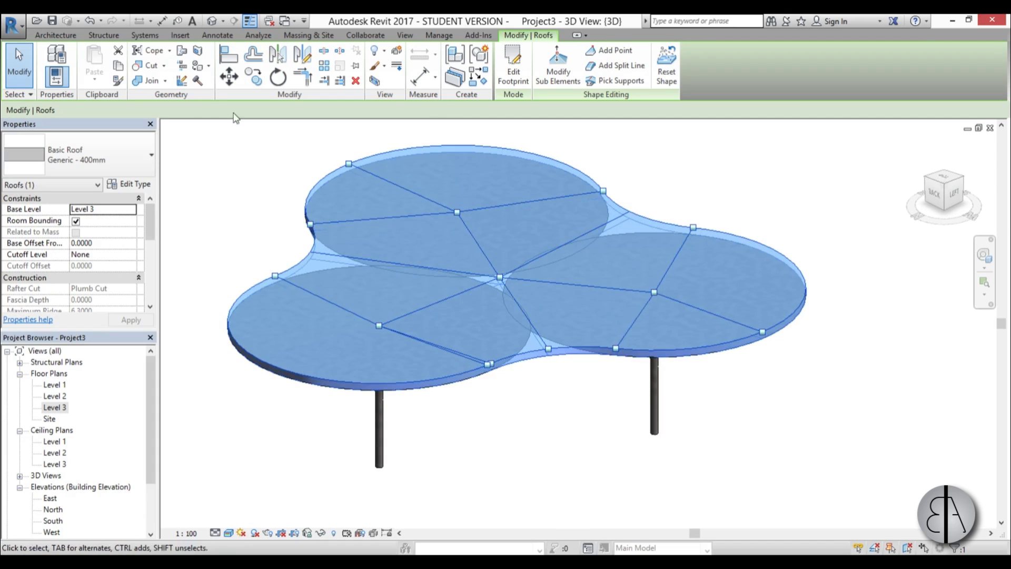
{"action": "left_click", "coordinate": [45, 38]}
{"action": "left_click", "coordinate": [232, 81]}
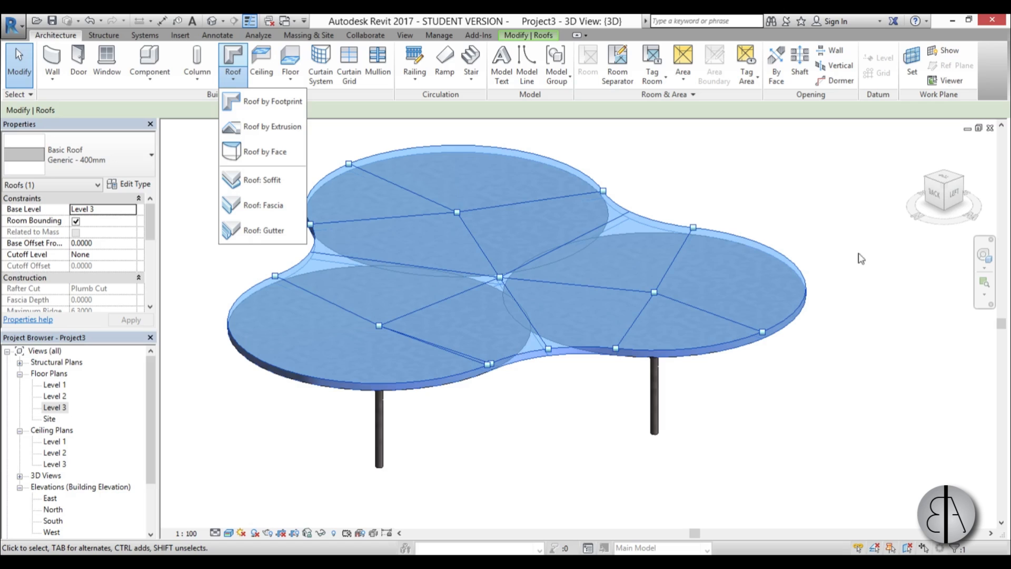
{"action": "left_click", "coordinate": [225, 366]}
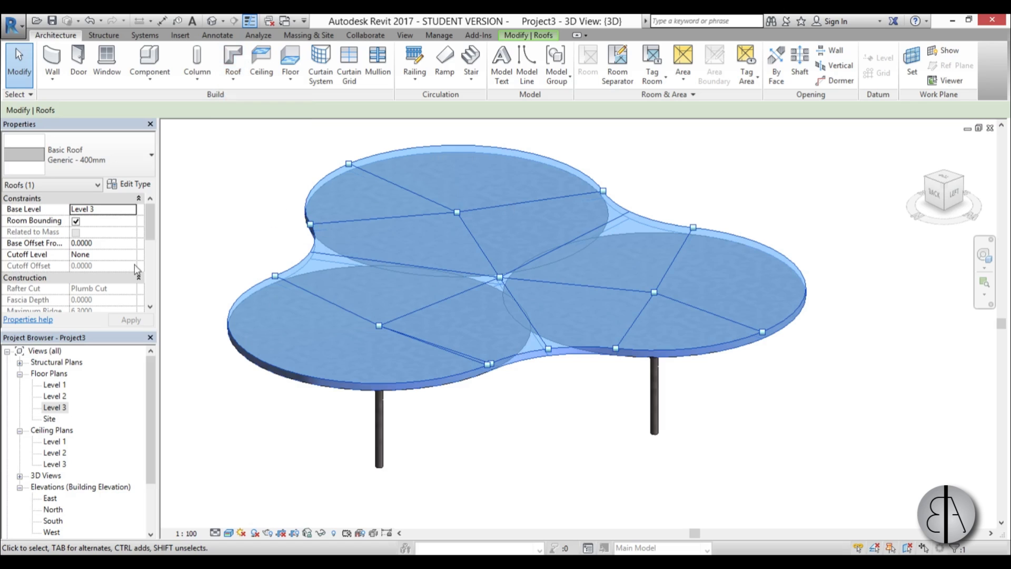
{"action": "left_click", "coordinate": [258, 178]}
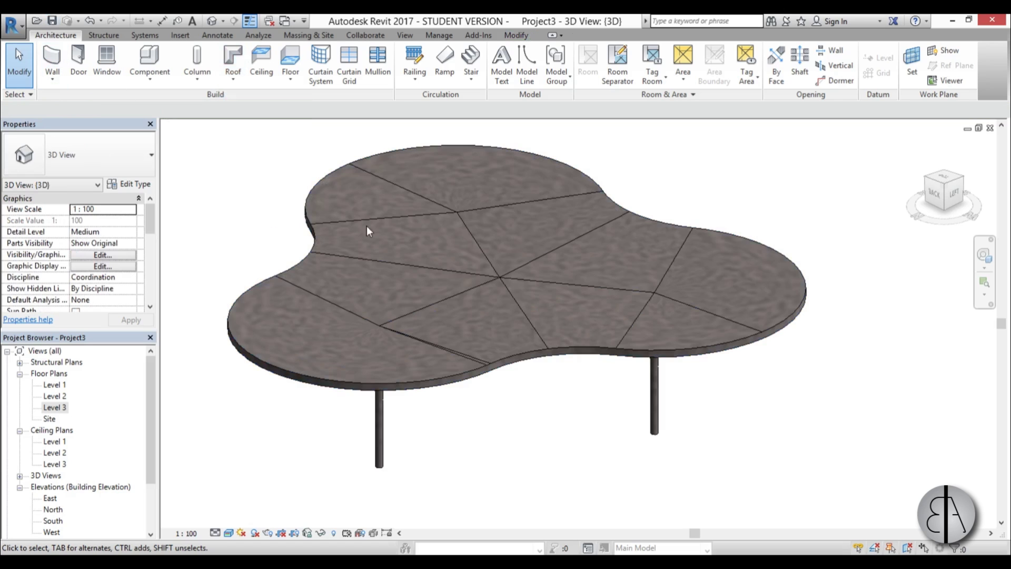
Create a new family from the Metric Profile template, listing the template files by details.
{"action": "left_click", "coordinate": [15, 26]}
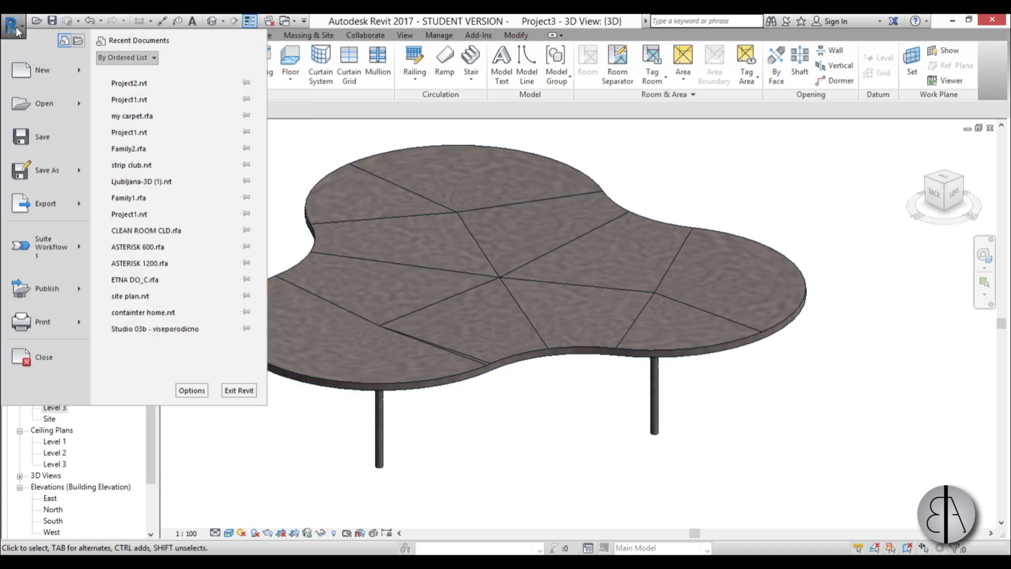
{"action": "mouse_move", "coordinate": [84, 75]}
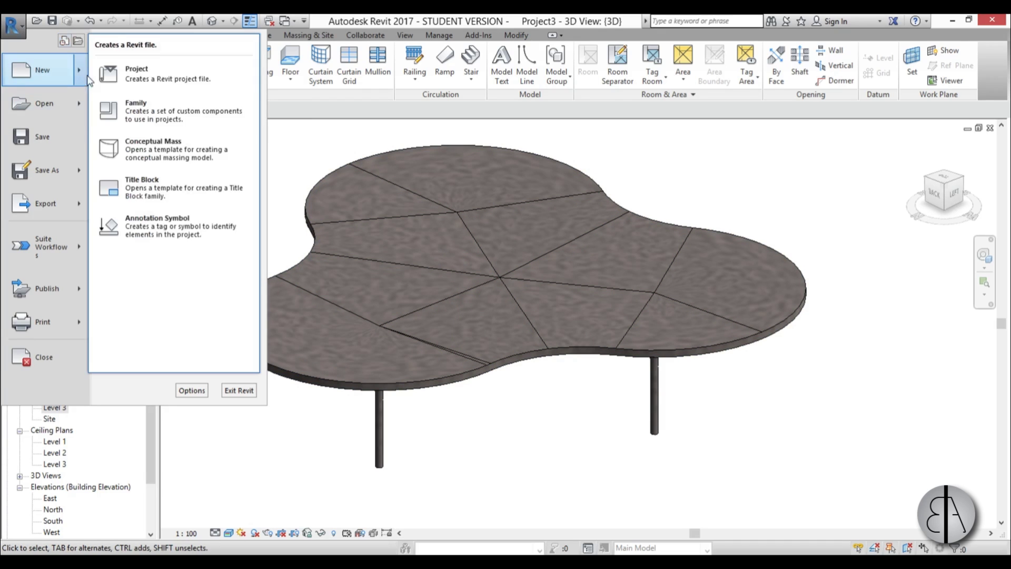
{"action": "left_click", "coordinate": [124, 106]}
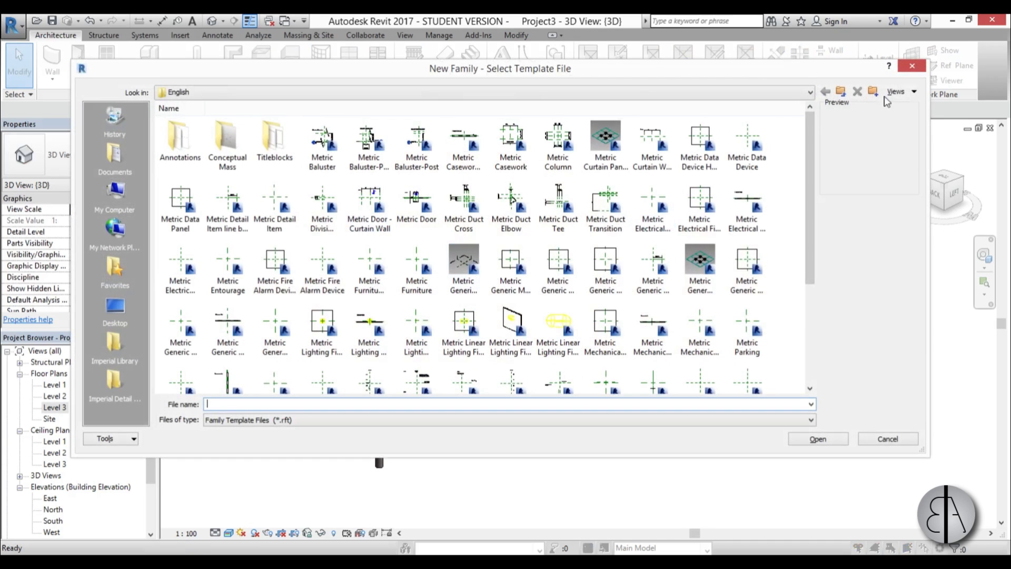
{"action": "left_click", "coordinate": [895, 92]}
{"action": "left_click", "coordinate": [926, 121]}
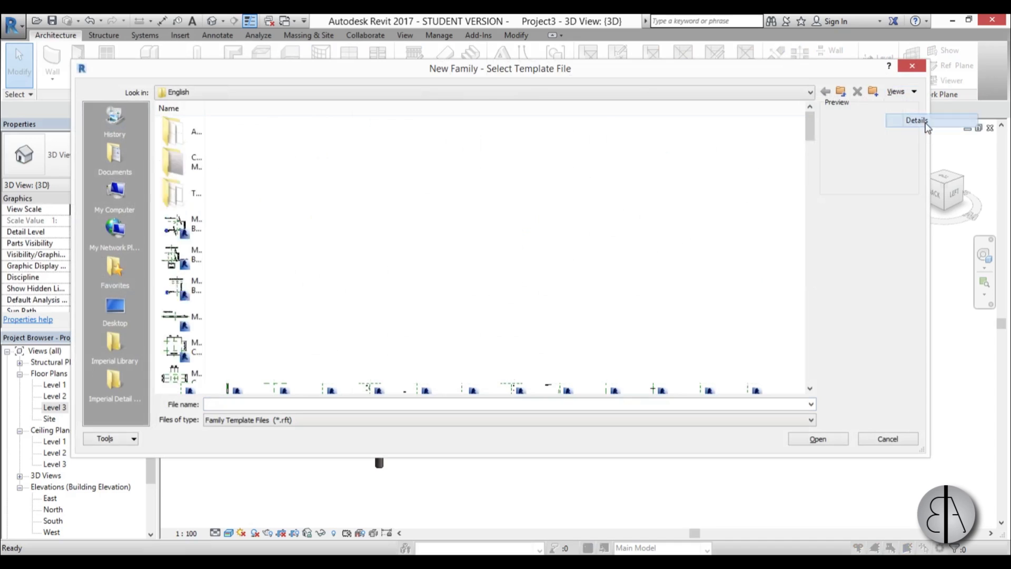
{"action": "left_click", "coordinate": [916, 121]}
{"action": "left_click_drag", "start_coordinate": [814, 138], "coordinate": [814, 284]}
{"action": "left_click", "coordinate": [254, 231]}
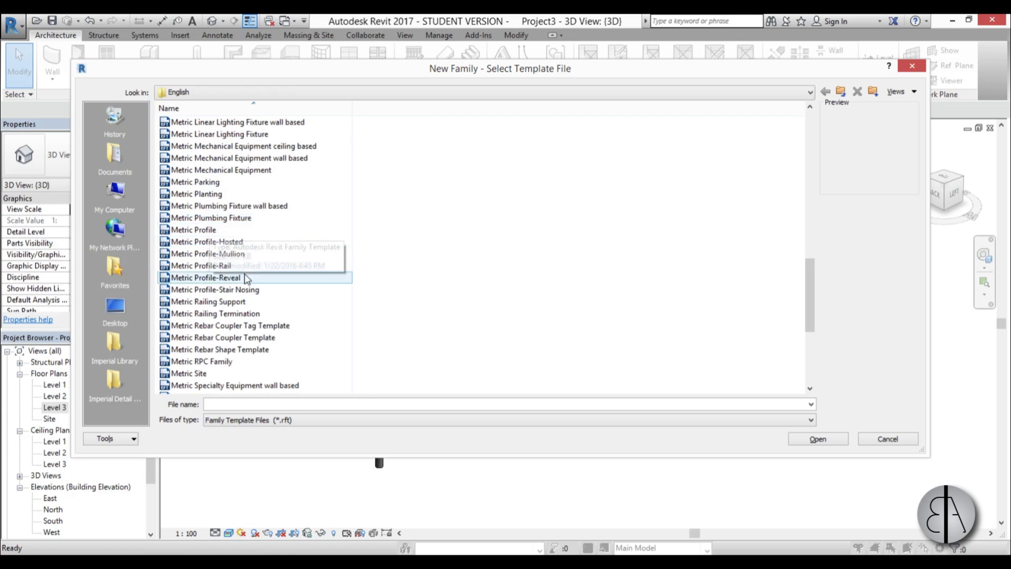
{"action": "left_click", "coordinate": [238, 234]}
{"action": "double_click", "coordinate": [239, 235]}
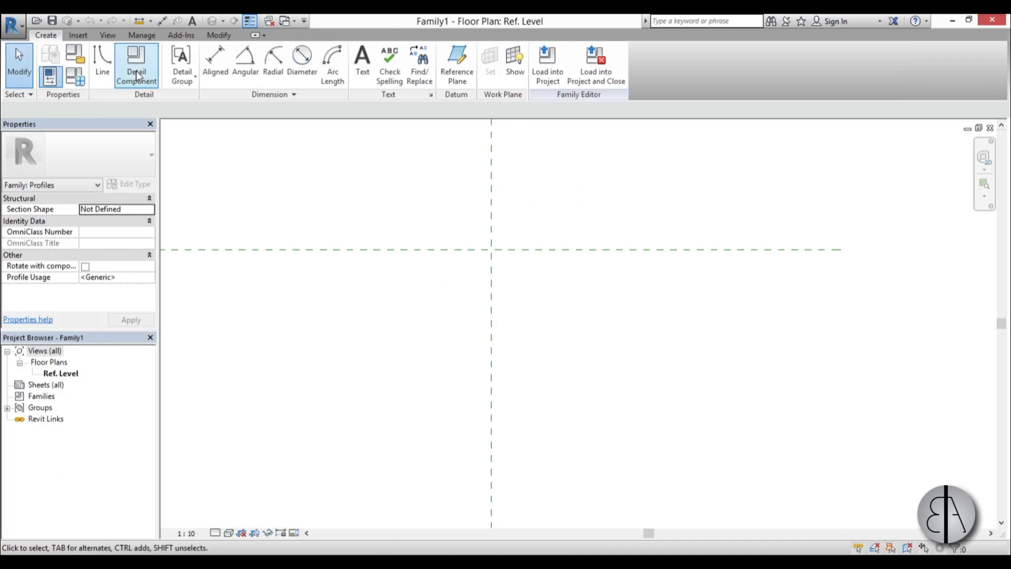
Draw a circle with a 30 mm radius centred on the intersection of the two reference planes.
{"action": "left_click", "coordinate": [103, 66]}
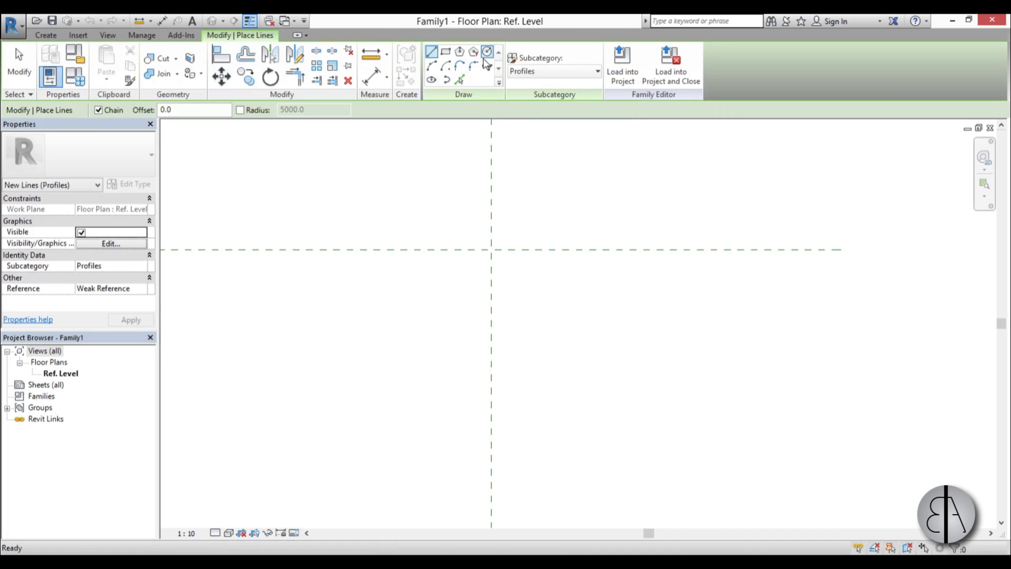
{"action": "left_click", "coordinate": [492, 250]}
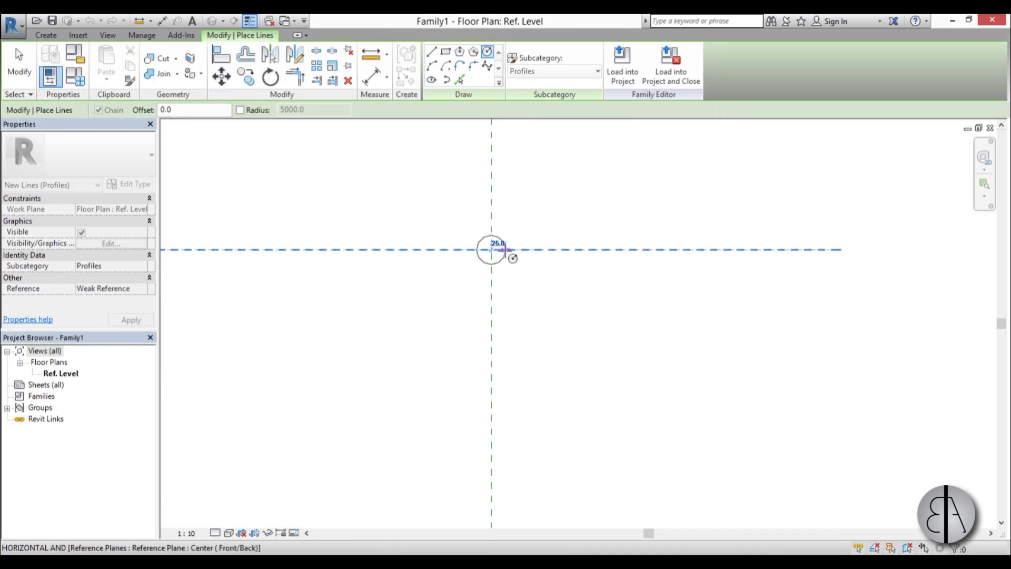
{"action": "left_click", "coordinate": [508, 250]}
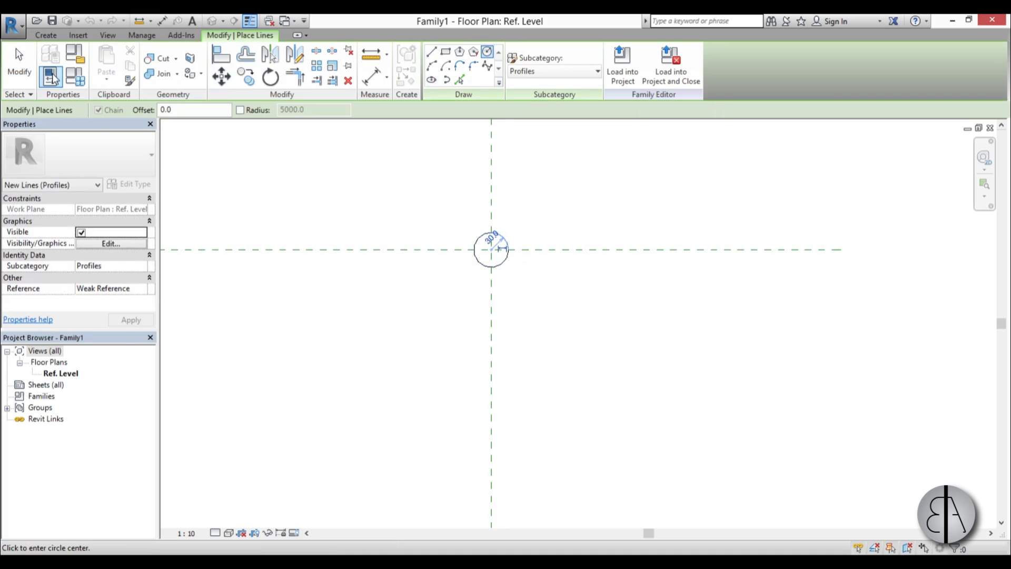
{"action": "left_click", "coordinate": [21, 64]}
{"action": "scroll", "coordinate": [420, 58], "scroll_direction": "up", "scroll_amount": 2}
Draw a 60 mm vertical line through the circle's centre, from its upper quadrant to its lower quadrant.
{"action": "left_click", "coordinate": [45, 35]}
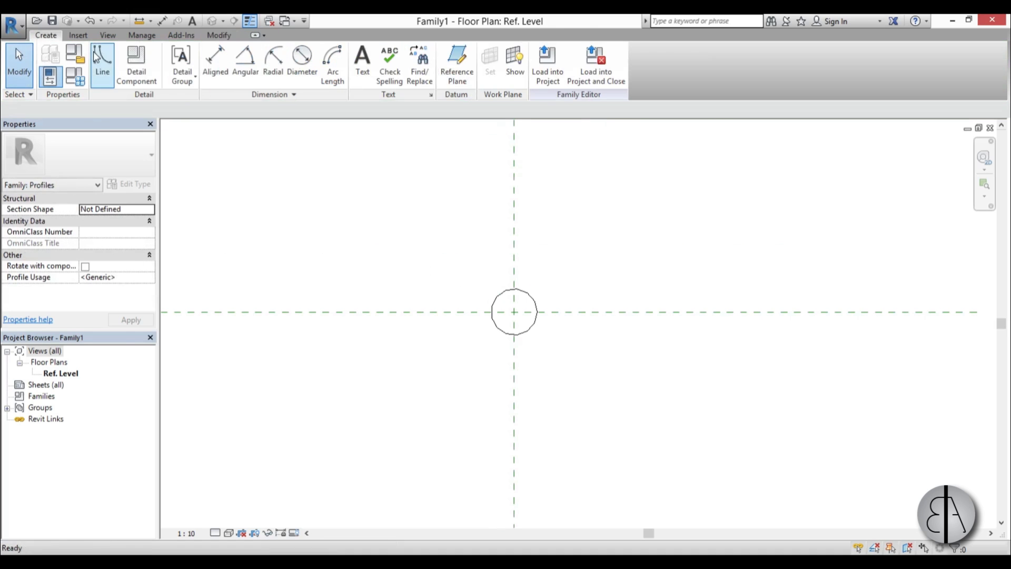
{"action": "left_click", "coordinate": [100, 54]}
{"action": "scroll", "coordinate": [471, 299], "scroll_direction": "up", "scroll_amount": 2}
{"action": "left_click", "coordinate": [537, 285]}
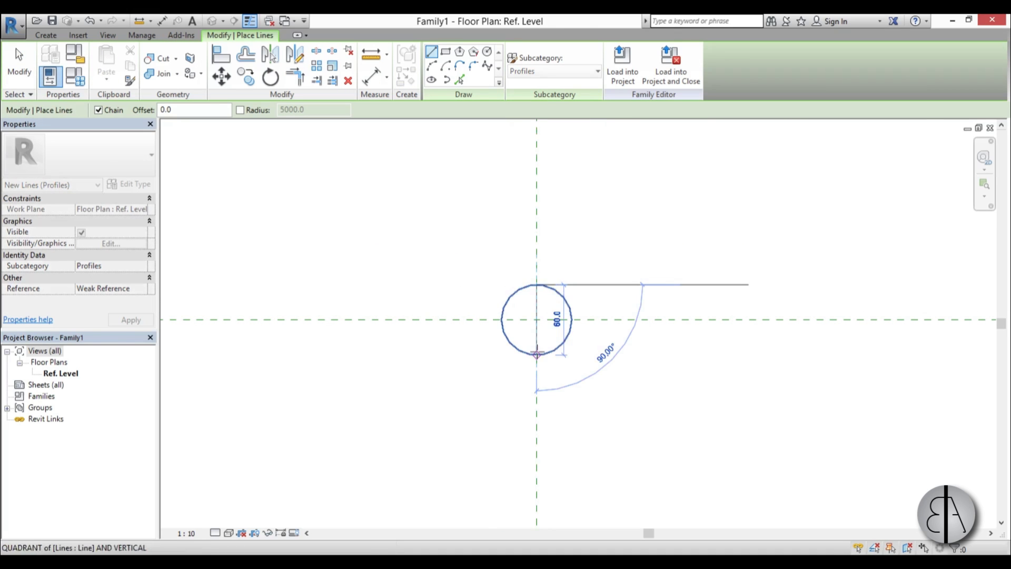
{"action": "key", "text": "Escape"}
{"action": "scroll", "coordinate": [582, 342], "scroll_direction": "up", "scroll_amount": 2}
{"action": "key", "text": "Escape"}
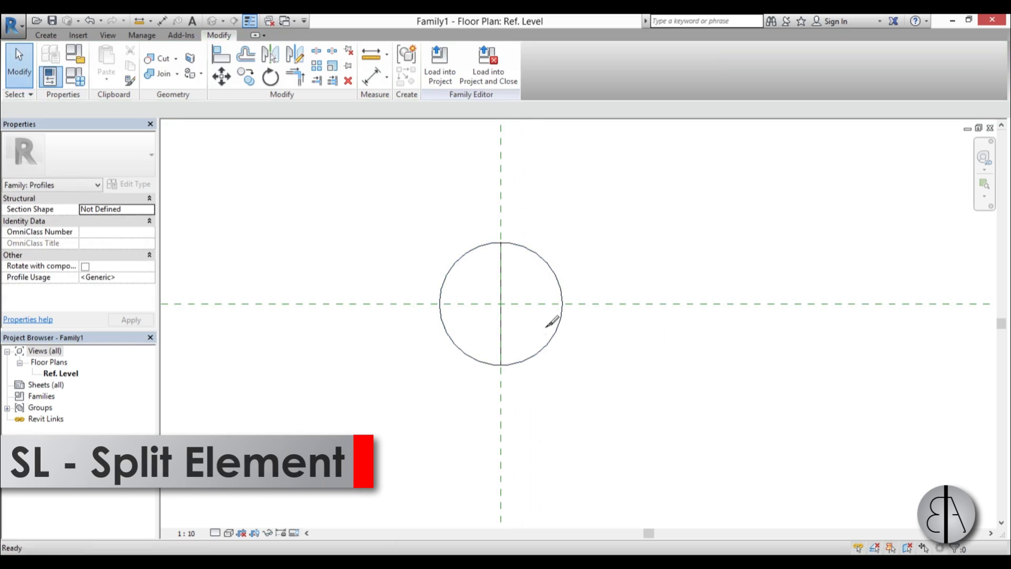
Trim the circle against the vertical line so that only the right half and the closing line are kept.
{"action": "key", "text": "s"}
{"action": "key", "text": "l"}
{"action": "key", "text": "Escape"}
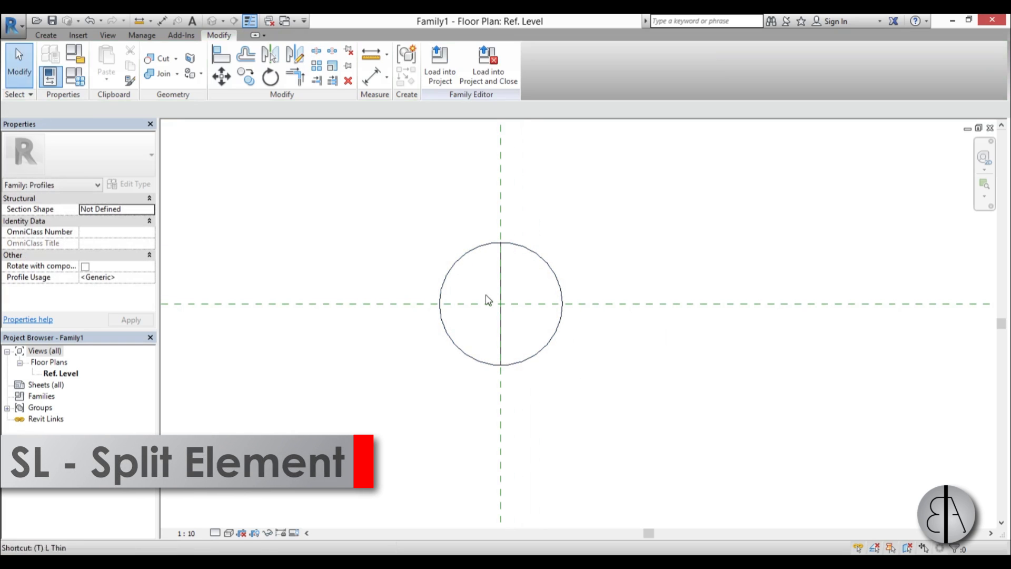
{"action": "key", "text": "t"}
{"action": "key", "text": "r"}
{"action": "left_click", "coordinate": [504, 313]}
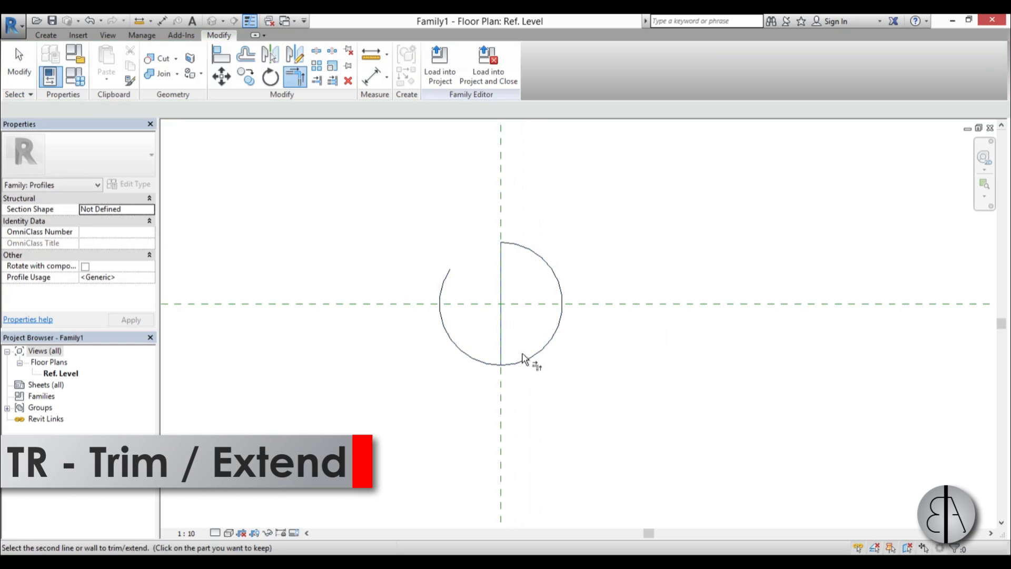
{"action": "left_click", "coordinate": [530, 360]}
{"action": "scroll", "coordinate": [532, 292], "scroll_direction": "down", "scroll_amount": 2}
{"action": "key", "text": "Escape"}
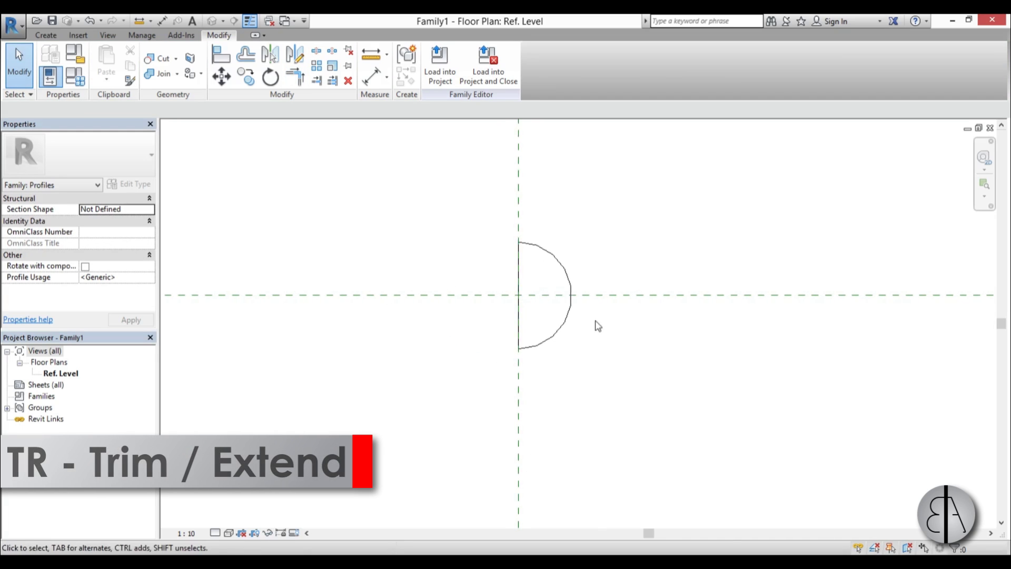
{"action": "scroll", "coordinate": [538, 240], "scroll_direction": "down", "scroll_amount": 2}
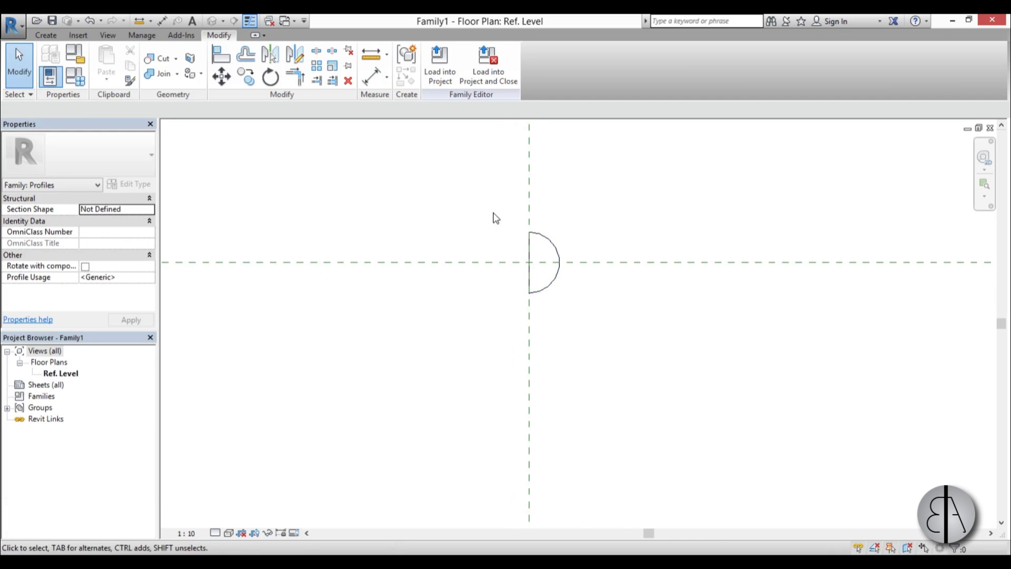
Move the whole half circle freehand down along the vertical reference plane, clear of the horizontal reference plane.
{"action": "left_click_drag", "start_coordinate": [495, 217], "coordinate": [568, 334]}
{"action": "left_click_drag", "start_coordinate": [550, 291], "coordinate": [551, 371], "text": "ctrl"}
{"action": "left_click", "coordinate": [574, 387]}
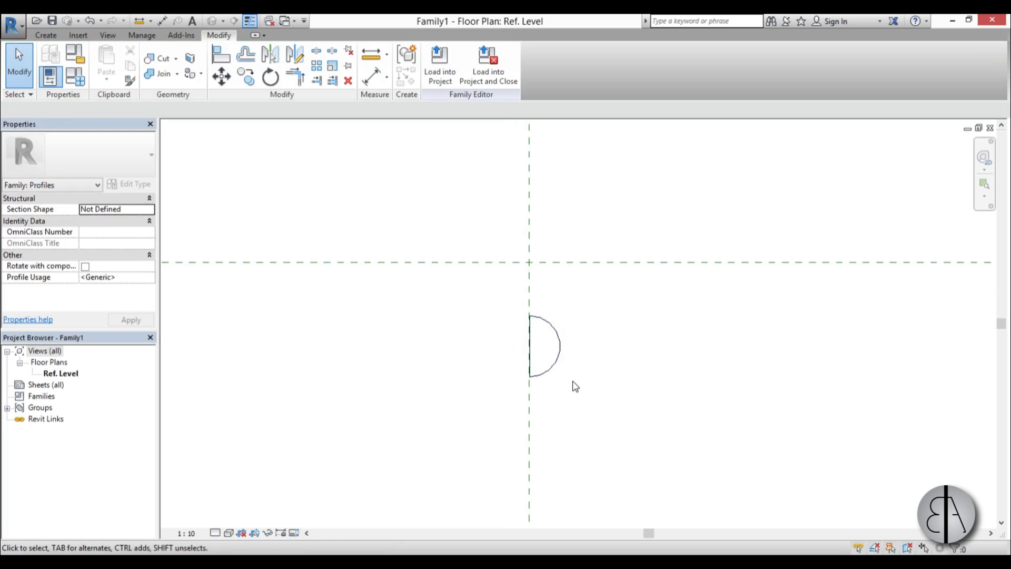
Move the half circle and its closing line another 30 mm straight down.
{"action": "scroll", "coordinate": [553, 346], "scroll_direction": "up", "scroll_amount": 2}
{"action": "left_click_drag", "start_coordinate": [486, 262], "coordinate": [586, 463]}
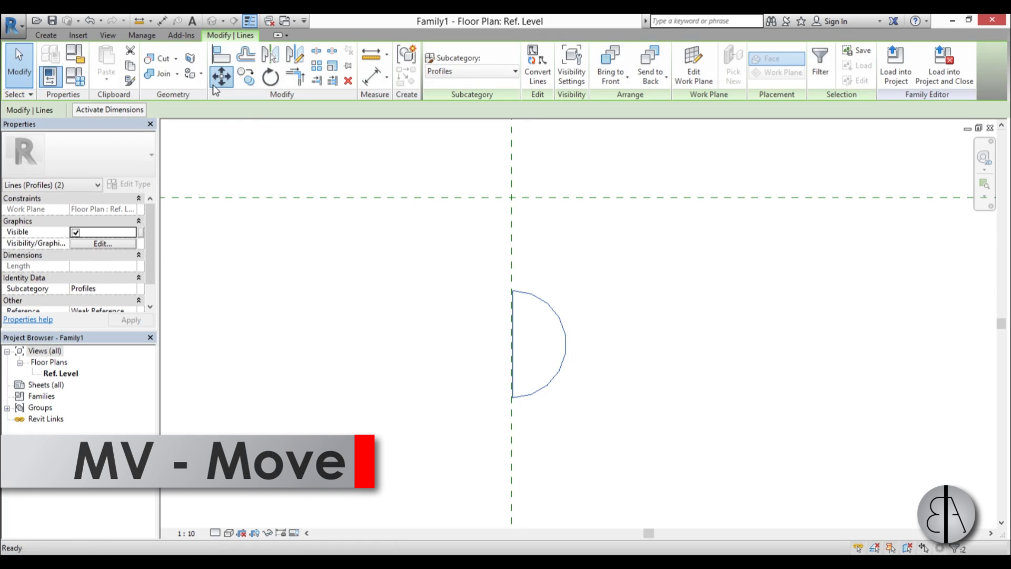
{"action": "key", "text": "m"}
{"action": "key", "text": "v"}
{"action": "scroll", "coordinate": [518, 421], "scroll_direction": "up", "scroll_amount": 3}
{"action": "left_click", "coordinate": [509, 338]}
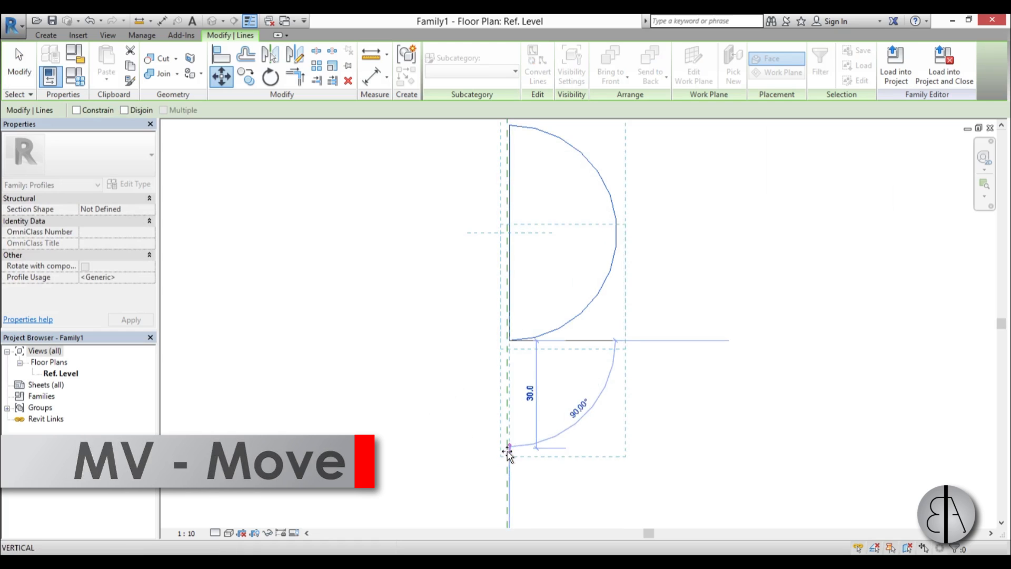
{"action": "left_click", "coordinate": [509, 447]}
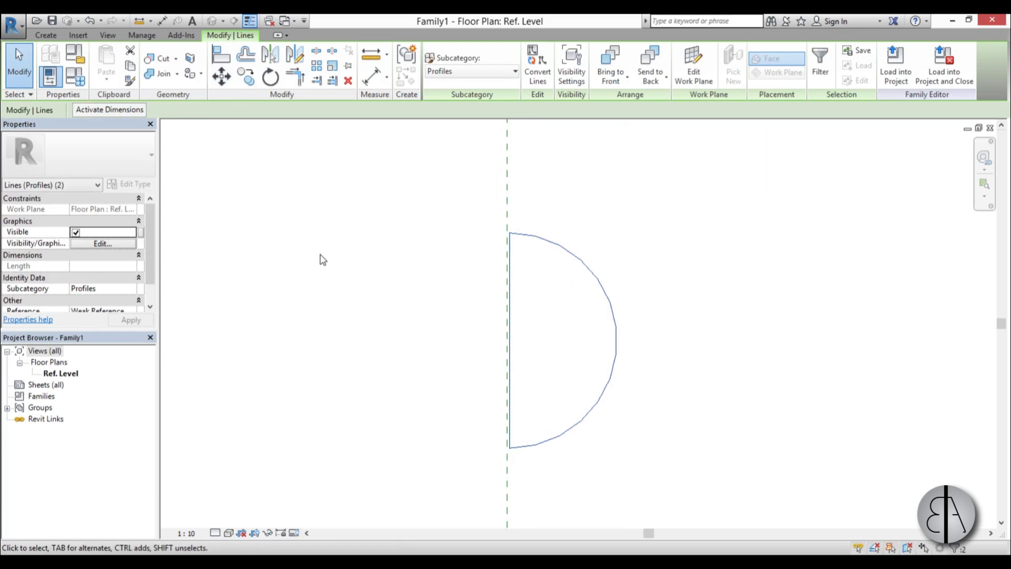
Try to move the half circle sideways onto the vertical reference plane with the Move command.
{"action": "key", "text": "m"}
{"action": "key", "text": "v"}
{"action": "left_click", "coordinate": [510, 340]}
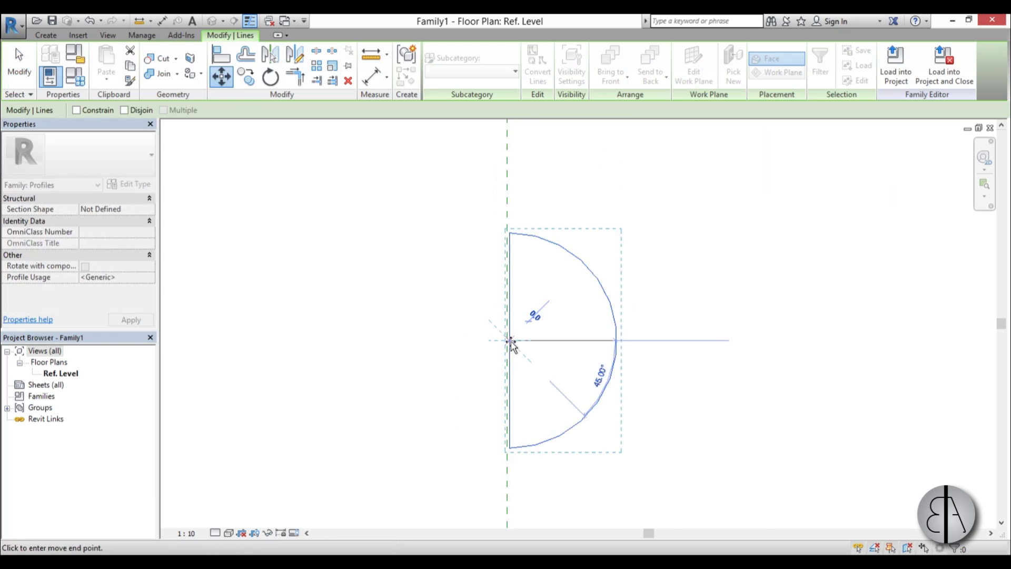
{"action": "scroll", "coordinate": [510, 341], "scroll_direction": "up", "scroll_amount": 3}
{"action": "left_click", "coordinate": [503, 340]}
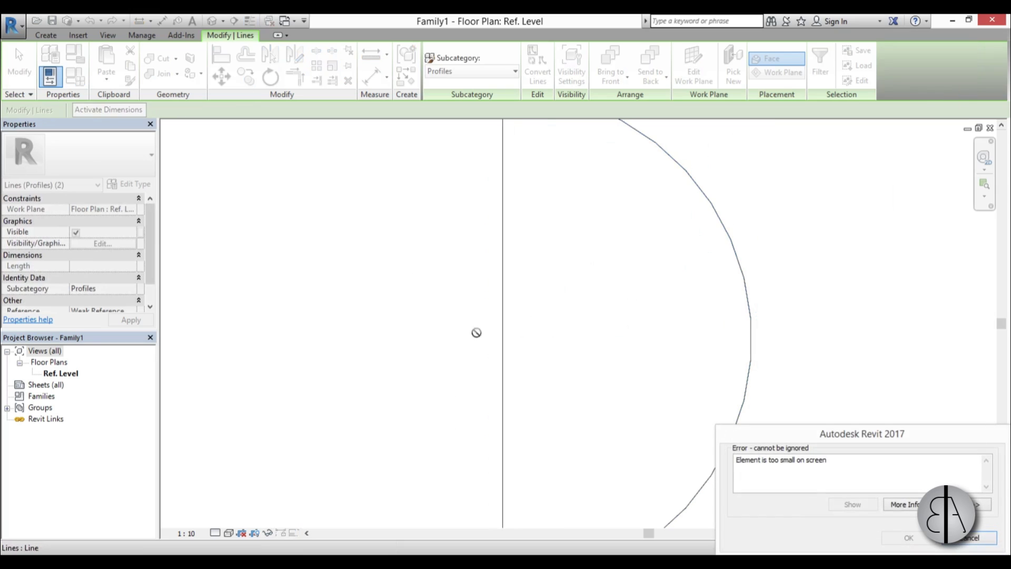
{"action": "left_click", "coordinate": [950, 542]}
{"action": "scroll", "coordinate": [578, 329], "scroll_direction": "down", "scroll_amount": 4}
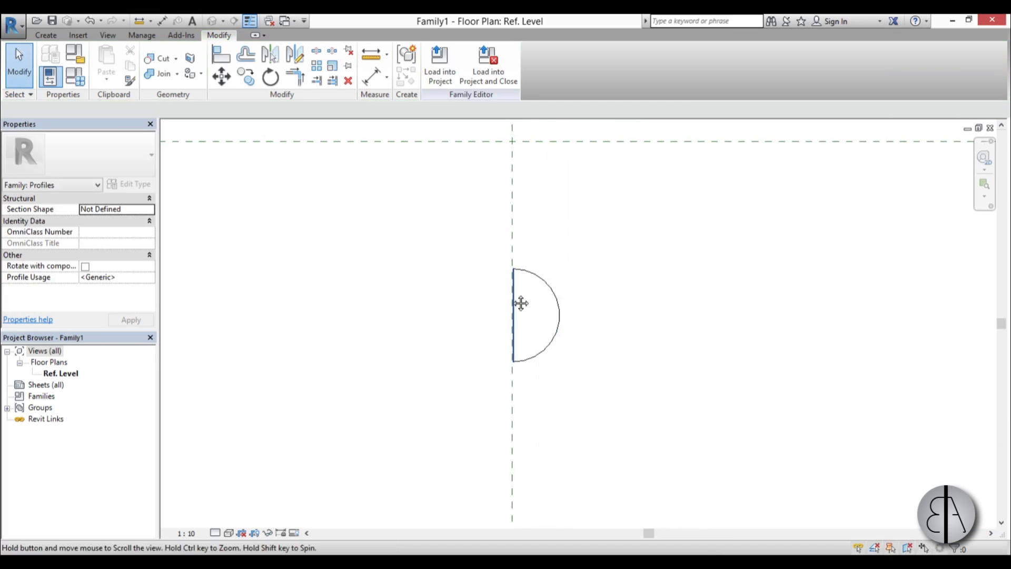
Shift the half circle freehand slightly left so its straight side lies on the vertical reference plane.
{"action": "left_click_drag", "start_coordinate": [475, 246], "coordinate": [613, 477]}
{"action": "scroll", "coordinate": [505, 411], "scroll_direction": "up", "scroll_amount": 5}
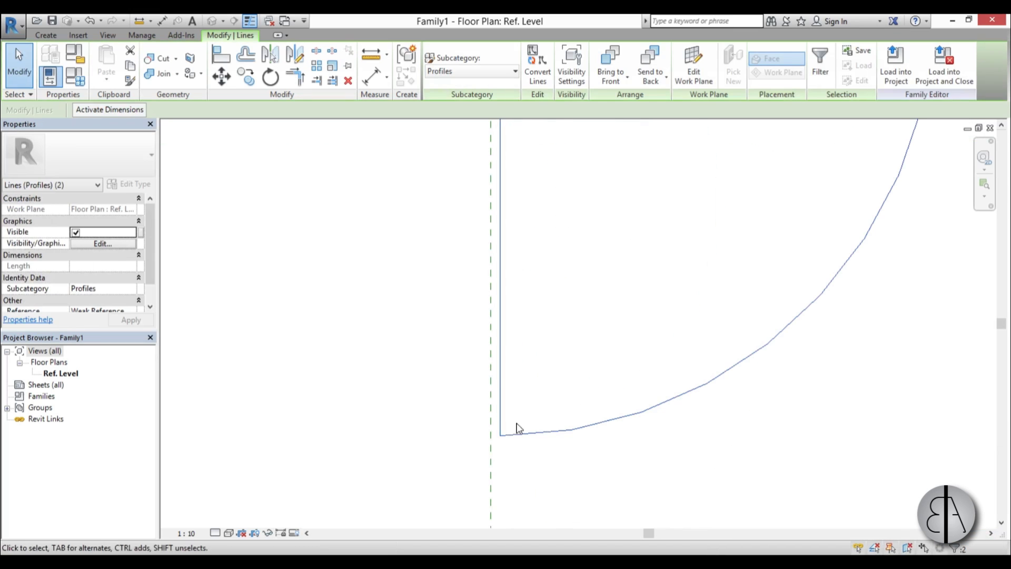
{"action": "mouse_move", "coordinate": [512, 435]}
{"action": "left_mouse_down"}
{"action": "mouse_move", "coordinate": [498, 433]}
{"action": "mouse_move", "coordinate": [507, 436]}
{"action": "left_mouse_up"}
{"action": "scroll", "coordinate": [511, 409], "scroll_direction": "down", "scroll_amount": 7}
{"action": "left_click", "coordinate": [562, 401]}
{"action": "scroll", "coordinate": [547, 331], "scroll_direction": "down", "scroll_amount": 2}
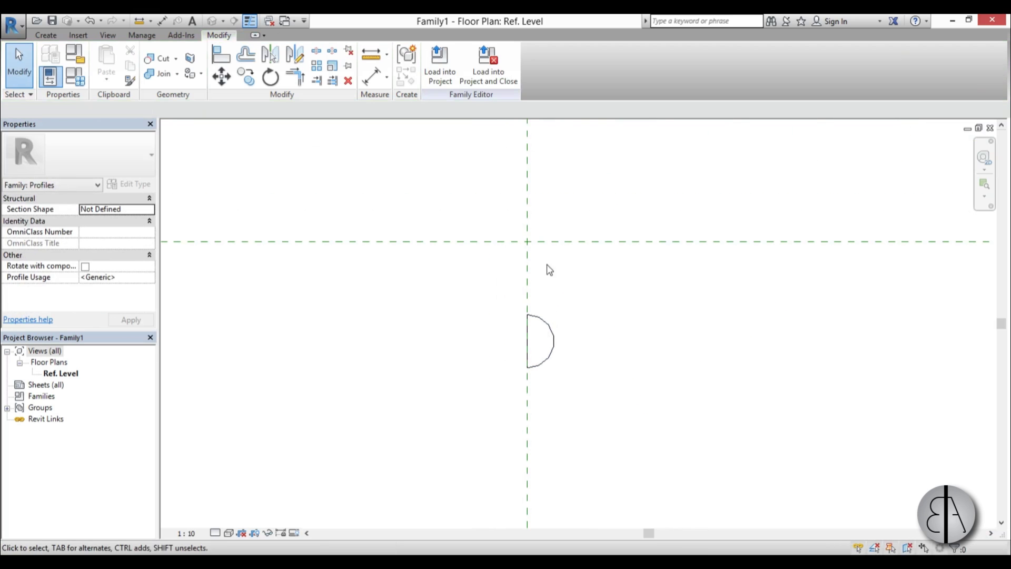
Load the profile family into the project and switch to the default 3D view showing the roof.
{"action": "left_click", "coordinate": [434, 69]}
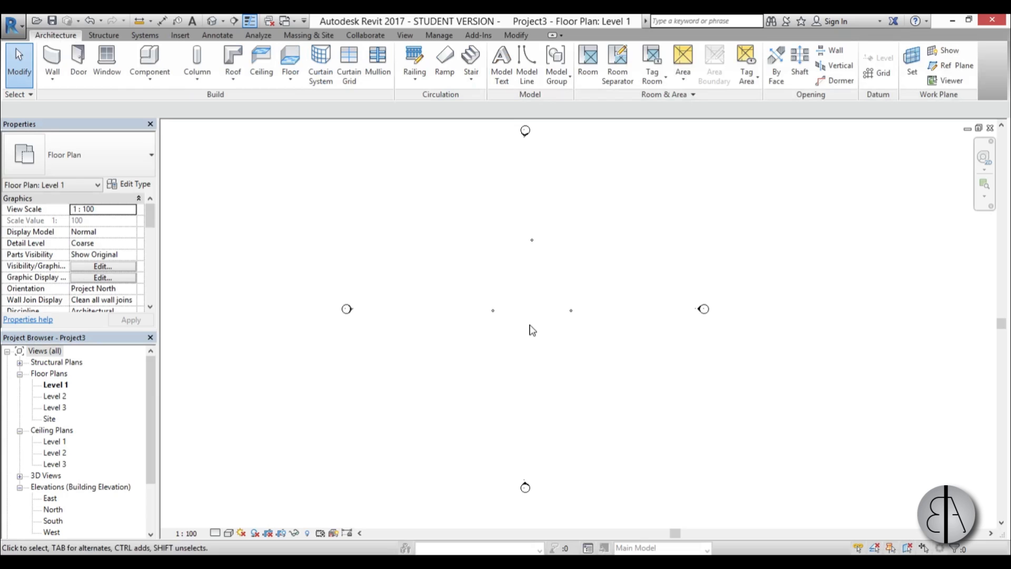
{"action": "left_click", "coordinate": [212, 21]}
{"action": "middle_click_drag", "start_coordinate": [474, 308], "coordinate": [529, 298], "text": "shift"}
Add a roof fascia along the near left lobe's edge, the adjoining concave edge and the short gap segment between them.
{"action": "left_click", "coordinate": [242, 84]}
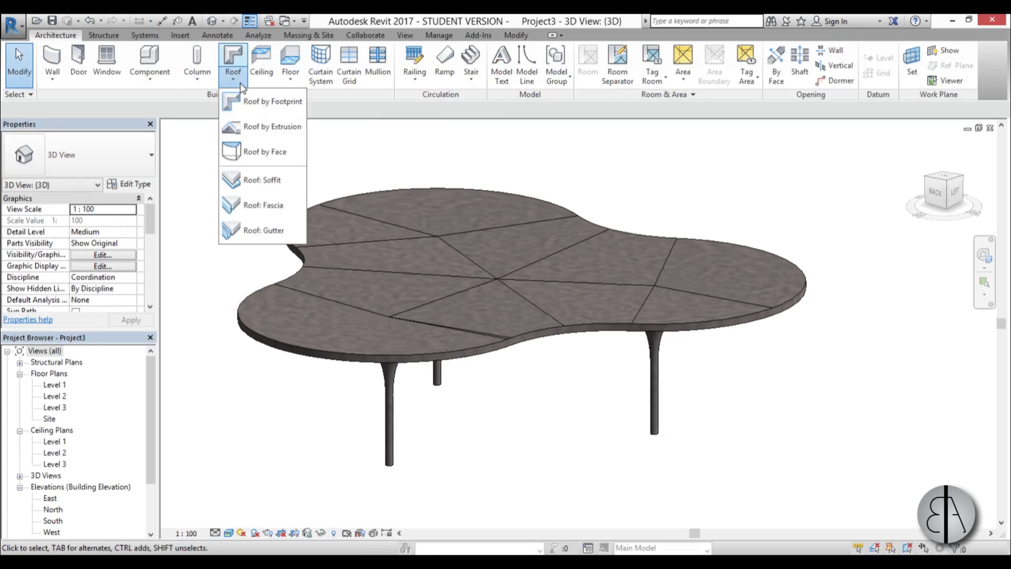
{"action": "left_click", "coordinate": [253, 205]}
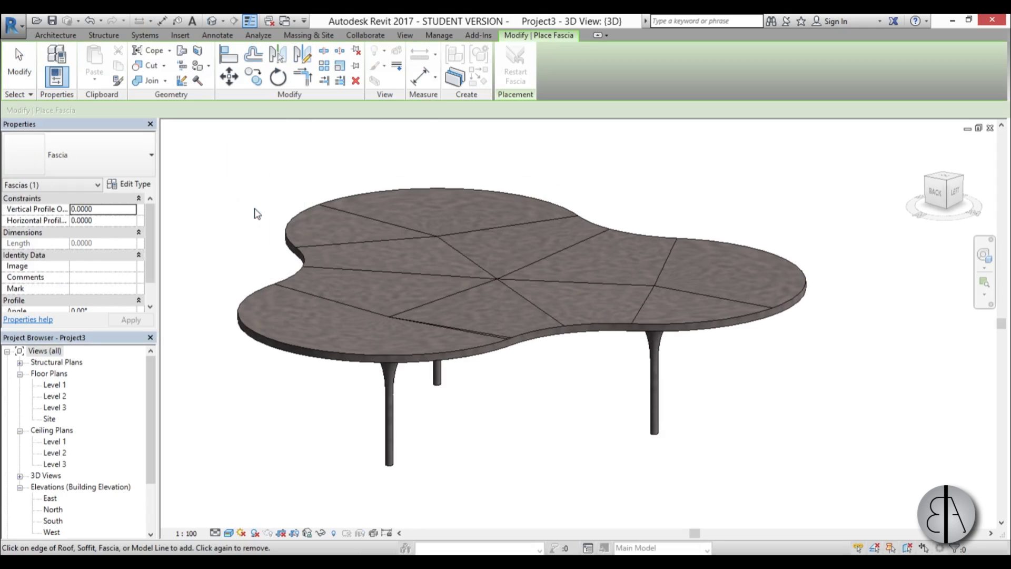
{"action": "left_click", "coordinate": [284, 339]}
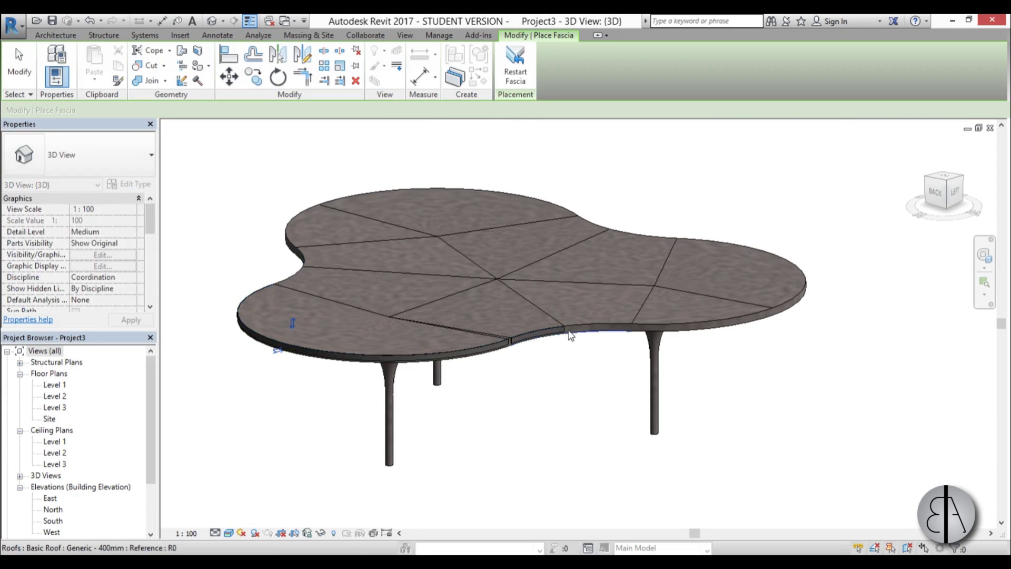
{"action": "left_click", "coordinate": [606, 328]}
{"action": "scroll", "coordinate": [558, 330], "scroll_direction": "up", "scroll_amount": 5}
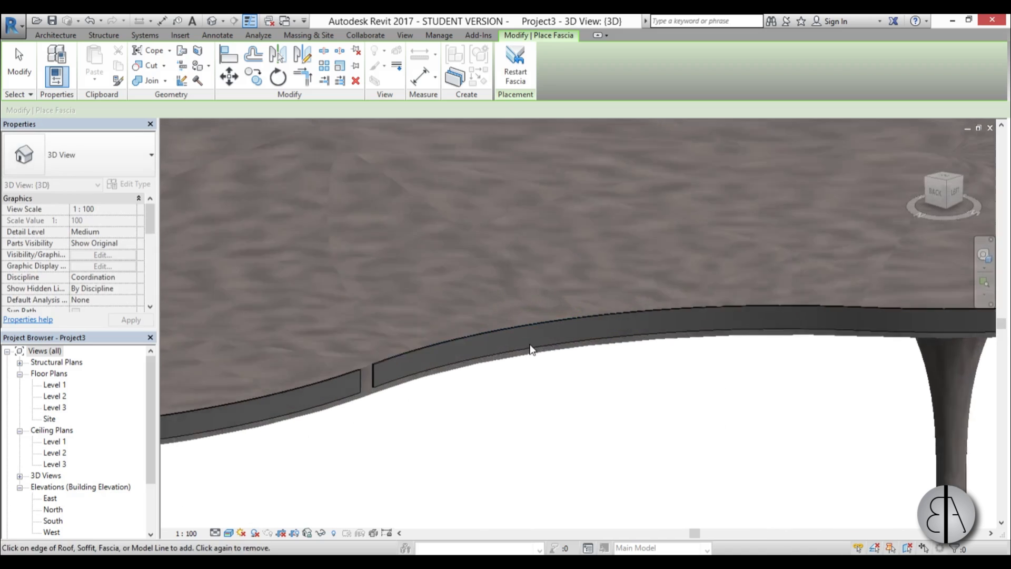
{"action": "scroll", "coordinate": [531, 345], "scroll_direction": "up", "scroll_amount": 2}
{"action": "scroll", "coordinate": [387, 342], "scroll_direction": "down", "scroll_amount": 2}
{"action": "scroll", "coordinate": [316, 359], "scroll_direction": "up", "scroll_amount": 3}
{"action": "left_click", "coordinate": [276, 372]}
{"action": "scroll", "coordinate": [402, 292], "scroll_direction": "down", "scroll_amount": 5}
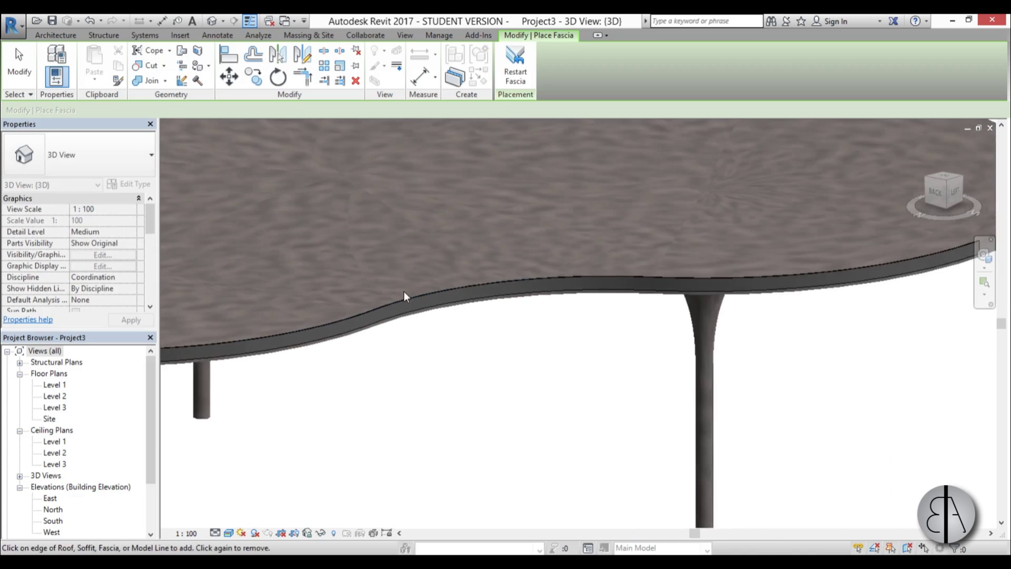
Continue the fascia around the front concave edge, the front-right lobe and the concave edge on the roof's right side.
{"action": "scroll", "coordinate": [403, 291], "scroll_direction": "down", "scroll_amount": 3}
{"action": "middle_click_drag", "start_coordinate": [713, 307], "coordinate": [427, 391], "text": "shift"}
{"action": "scroll", "coordinate": [582, 337], "scroll_direction": "up", "scroll_amount": 3}
{"action": "left_click", "coordinate": [305, 391]}
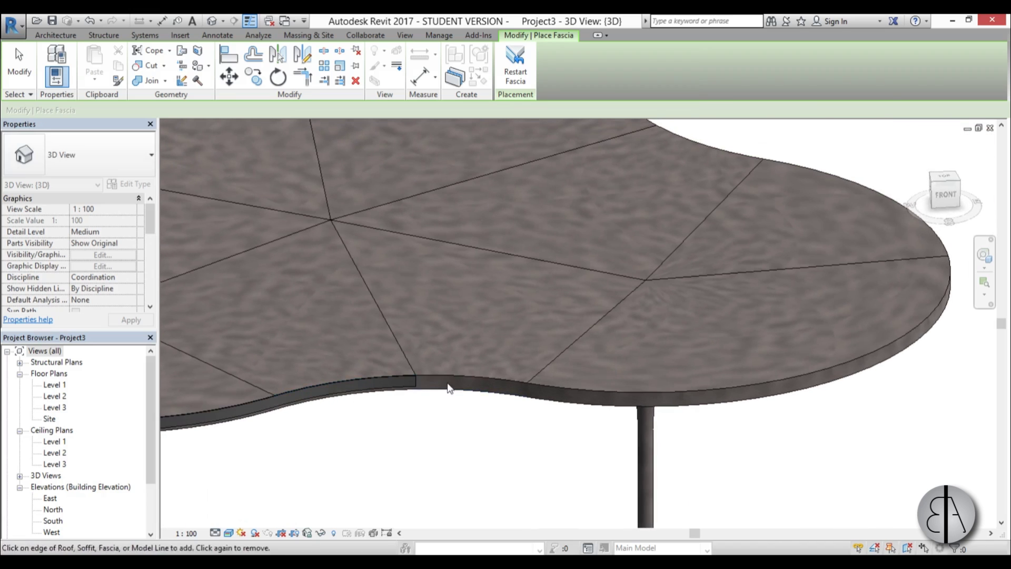
{"action": "middle_click_drag", "start_coordinate": [784, 401], "coordinate": [700, 347]}
{"action": "middle_click_drag", "start_coordinate": [701, 347], "coordinate": [510, 402], "text": "shift"}
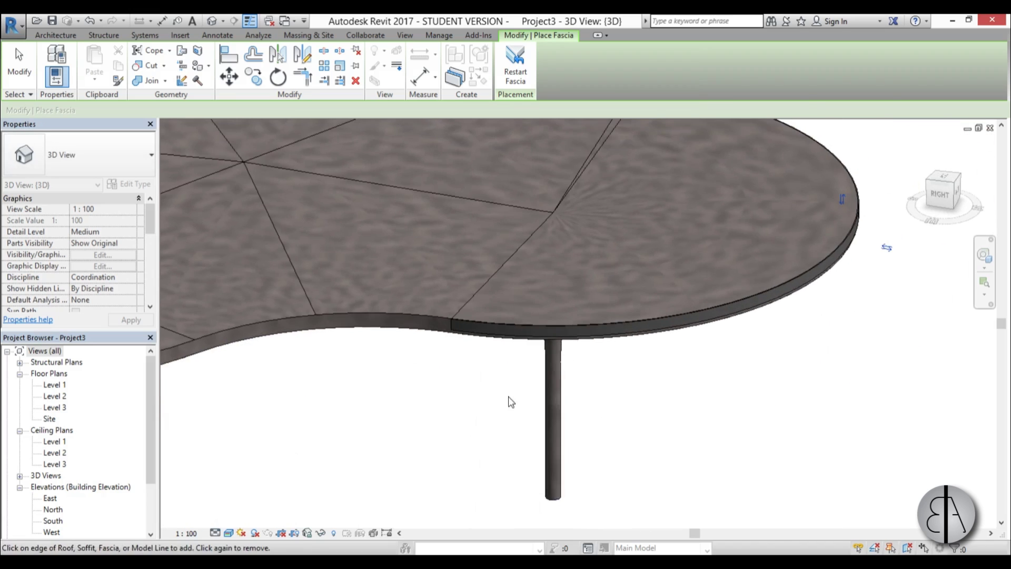
{"action": "middle_click_drag", "start_coordinate": [308, 399], "coordinate": [606, 382]}
{"action": "left_click", "coordinate": [284, 364]}
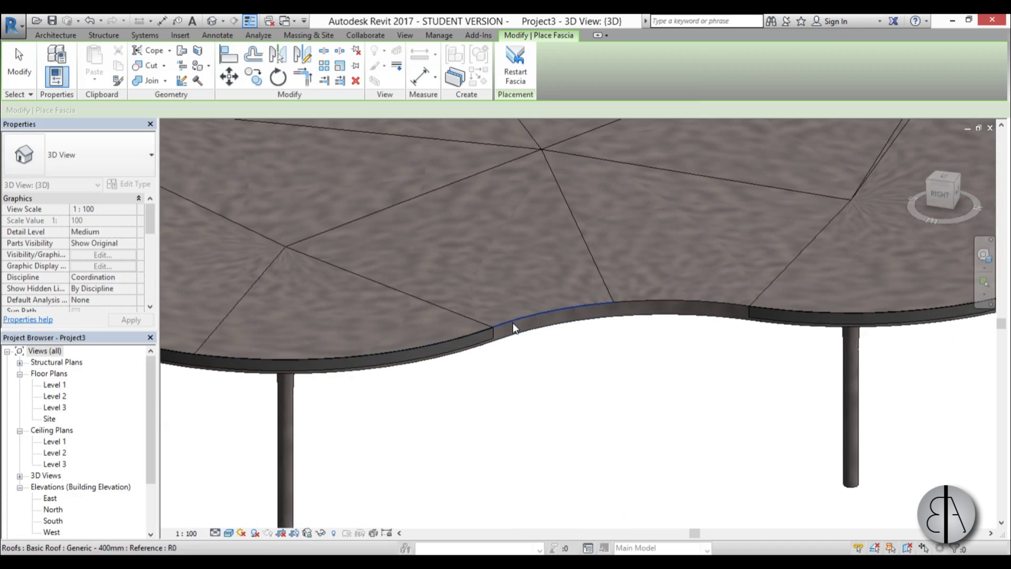
{"action": "left_click", "coordinate": [660, 306]}
{"action": "scroll", "coordinate": [738, 345], "scroll_direction": "down", "scroll_amount": 5}
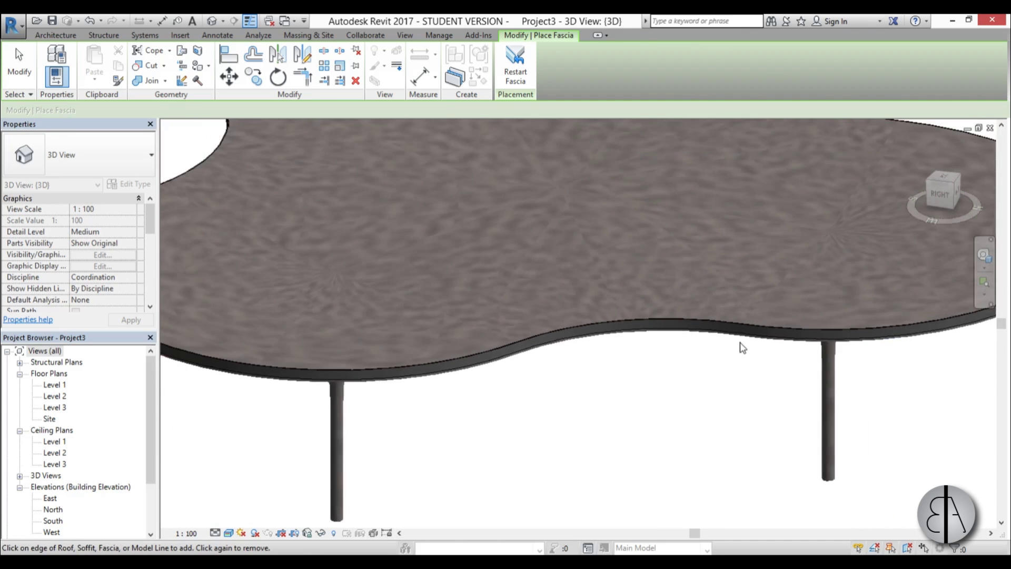
Finish placing the fascia and set its type's profile to Family1 : Family1.
{"action": "middle_click_drag", "start_coordinate": [745, 352], "coordinate": [782, 335], "text": "shift"}
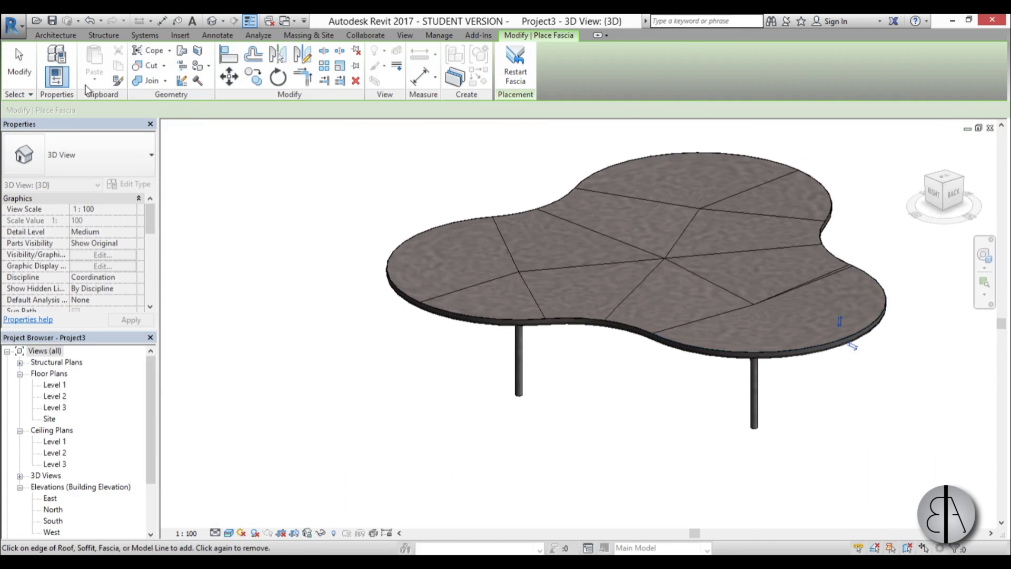
{"action": "key", "text": "Escape"}
{"action": "left_click", "coordinate": [495, 325]}
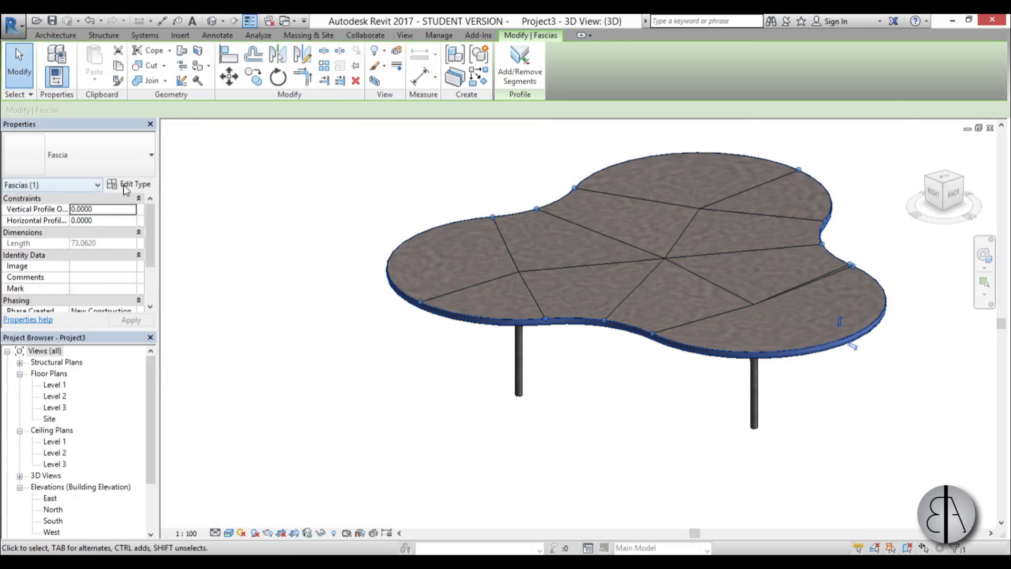
{"action": "left_click", "coordinate": [126, 186]}
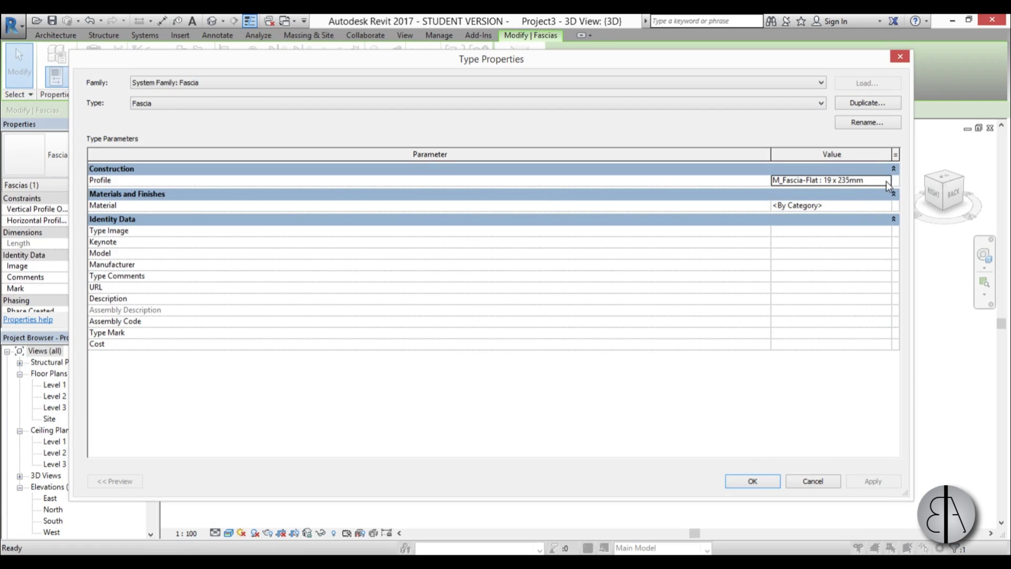
{"action": "left_click", "coordinate": [887, 182]}
{"action": "scroll", "coordinate": [854, 230], "scroll_direction": "up", "scroll_amount": 1}
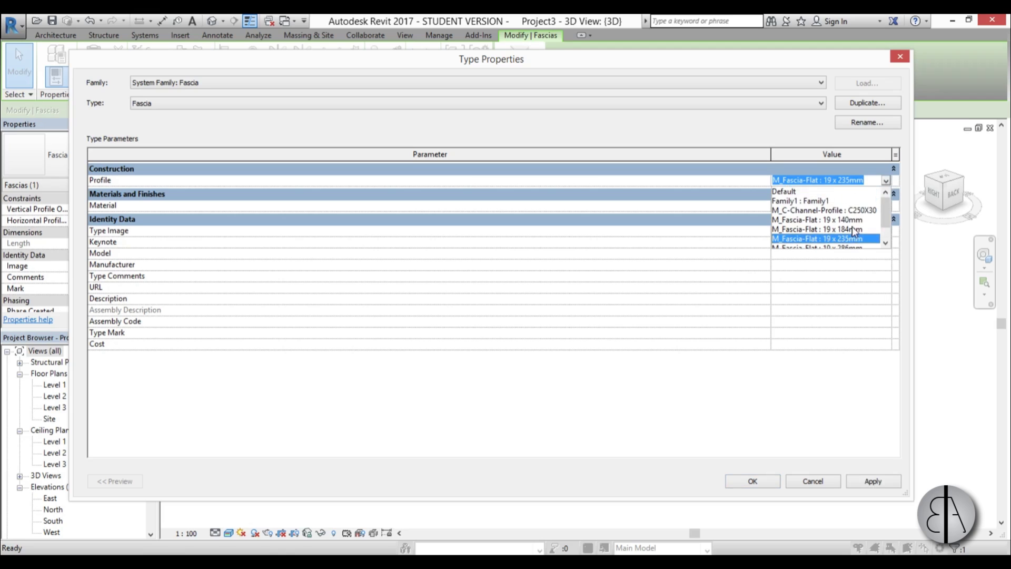
{"action": "left_click", "coordinate": [787, 201]}
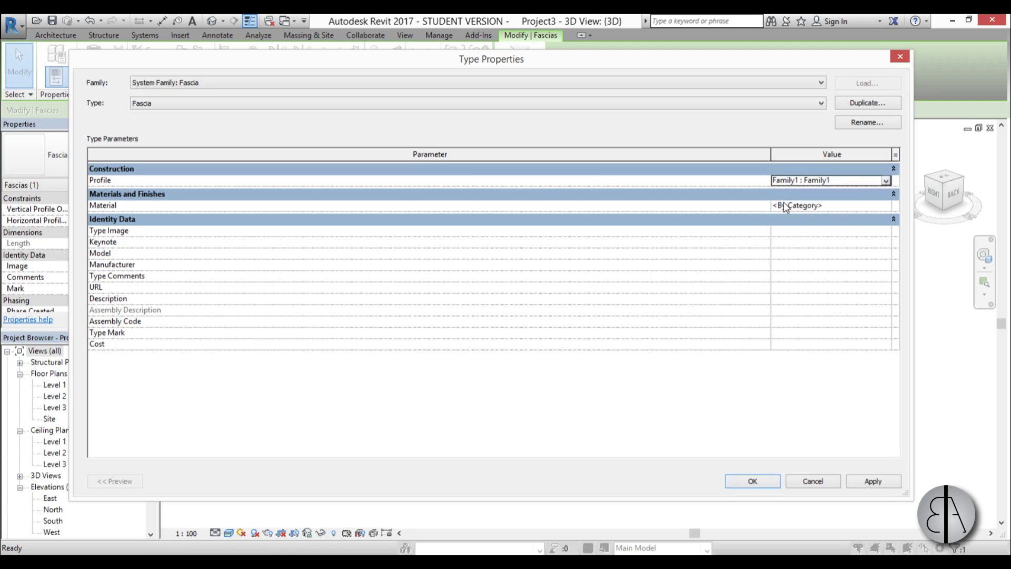
Add Glass, White, High Luminance from the AEC glass library to the project materials as the fascia type's material.
{"action": "left_click", "coordinate": [889, 207]}
{"action": "left_click", "coordinate": [888, 207]}
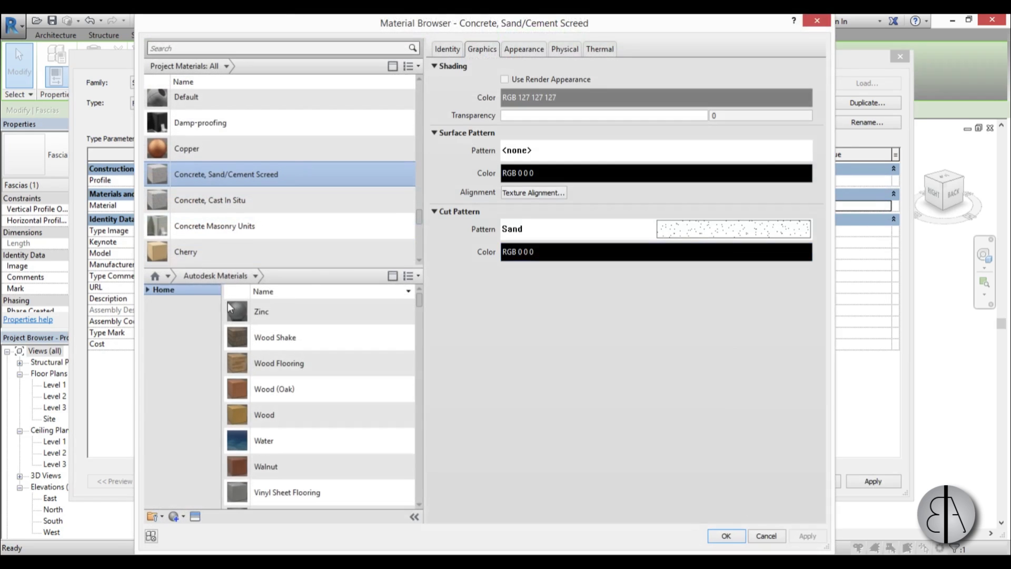
{"action": "left_click", "coordinate": [148, 289]}
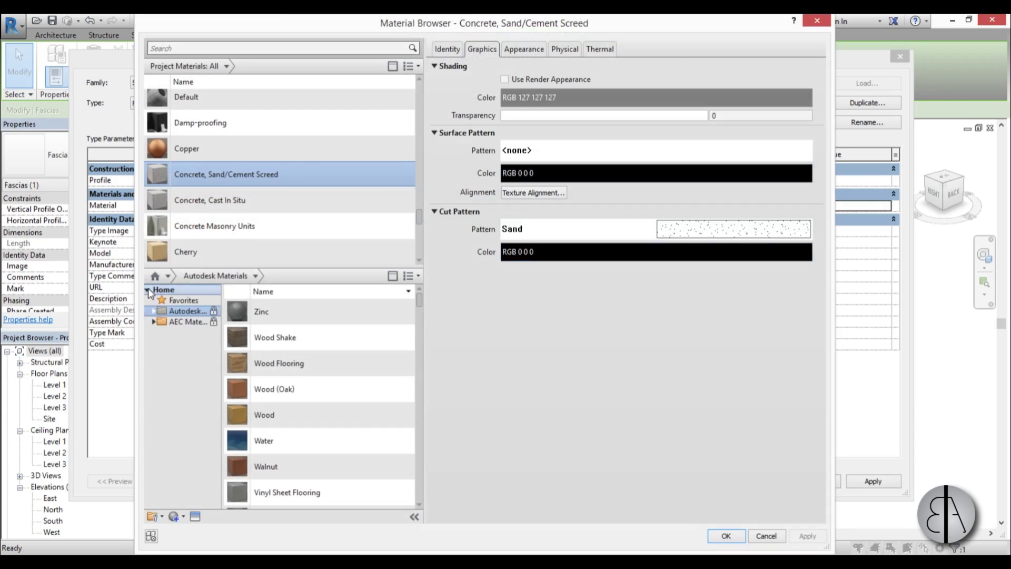
{"action": "left_click", "coordinate": [153, 322]}
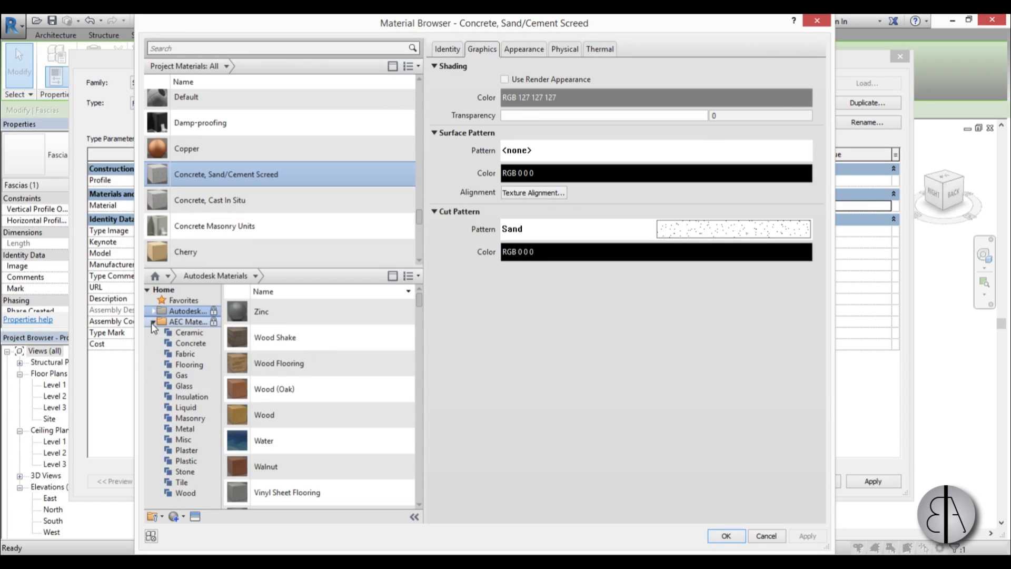
{"action": "left_click", "coordinate": [185, 387]}
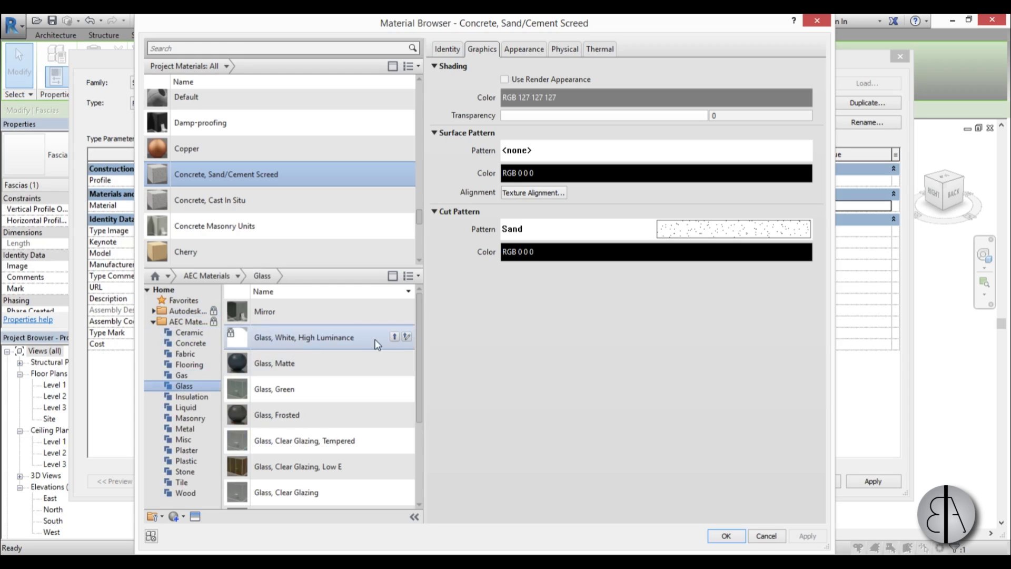
{"action": "left_click", "coordinate": [394, 337]}
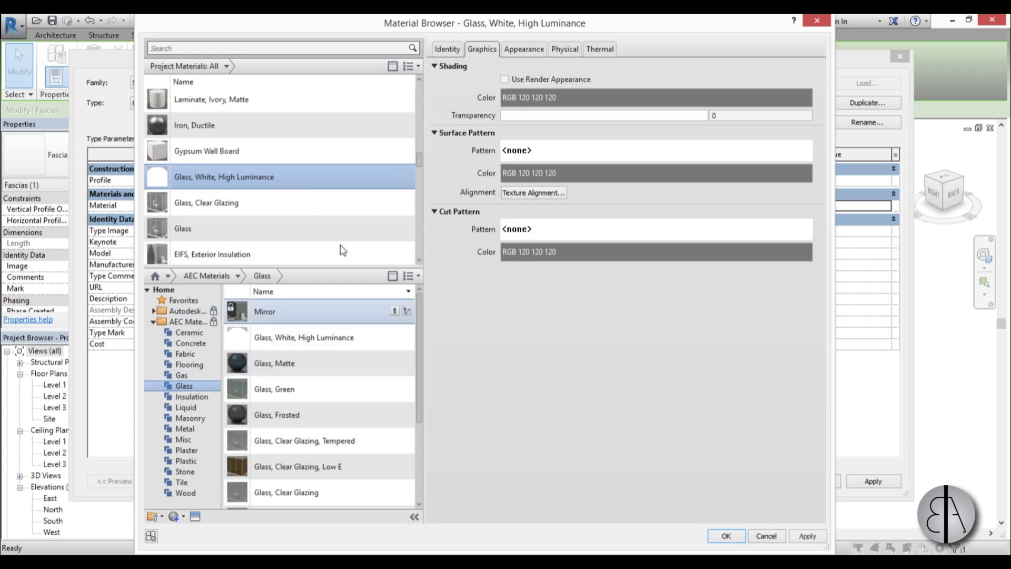
Enable a red tint, RGB 255 64 64, in the glass material's appearance and apply the material to the fascia type.
{"action": "left_click", "coordinate": [530, 52]}
{"action": "left_click_drag", "start_coordinate": [662, 145], "coordinate": [659, 226]}
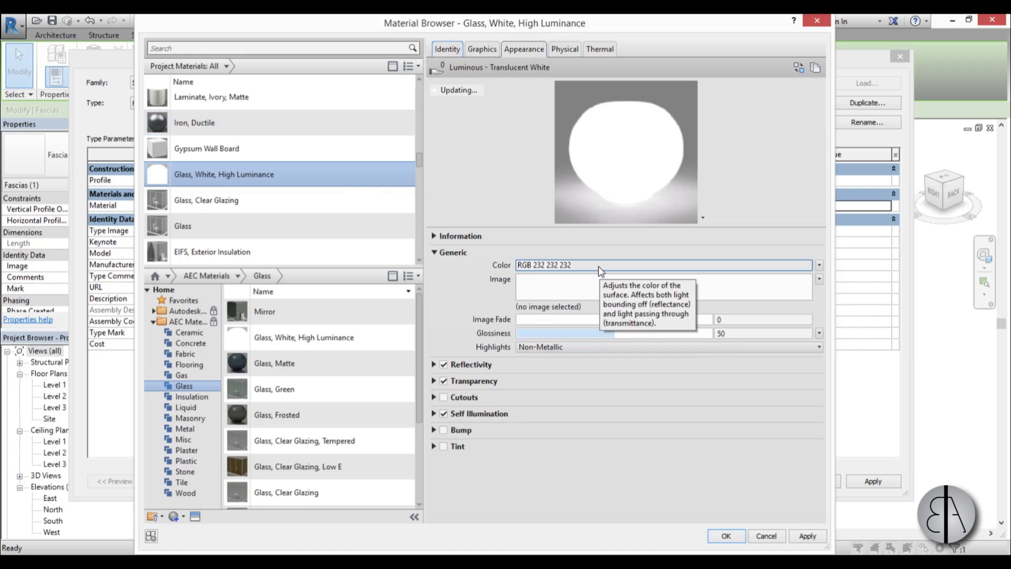
{"action": "left_click", "coordinate": [444, 447]}
{"action": "left_click", "coordinate": [583, 470]}
{"action": "left_click", "coordinate": [607, 204]}
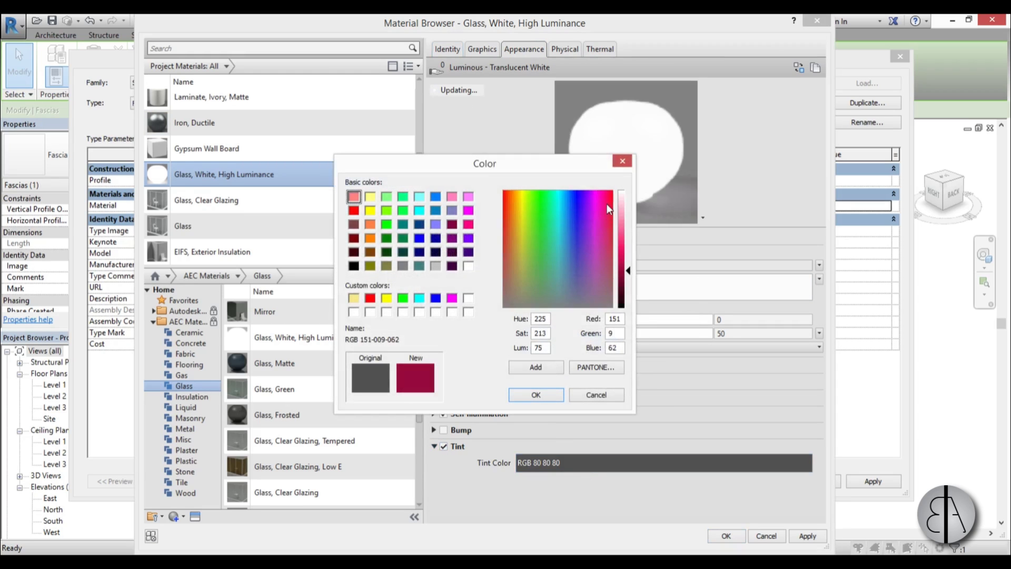
{"action": "left_click", "coordinate": [504, 191]}
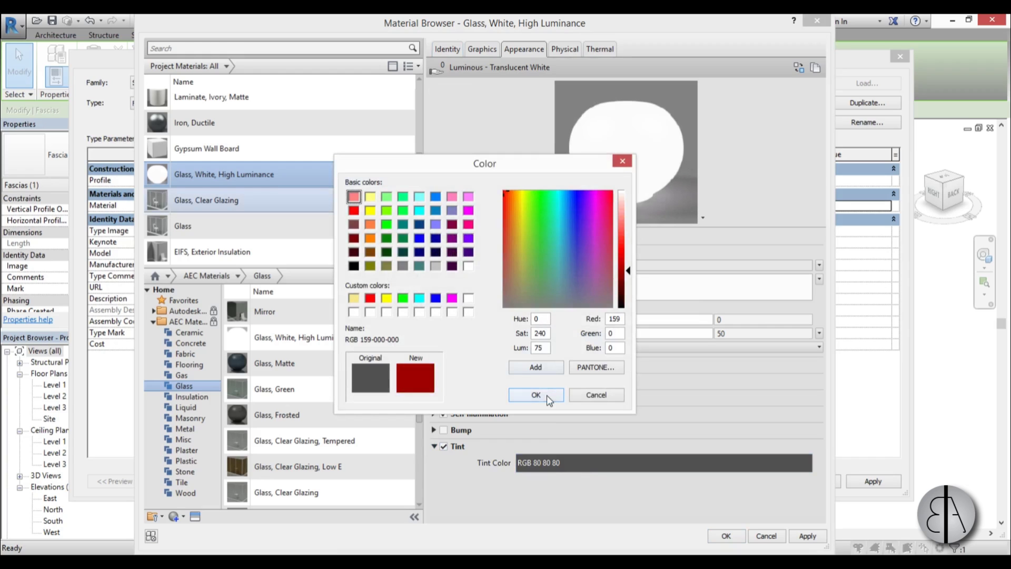
{"action": "left_click", "coordinate": [625, 240]}
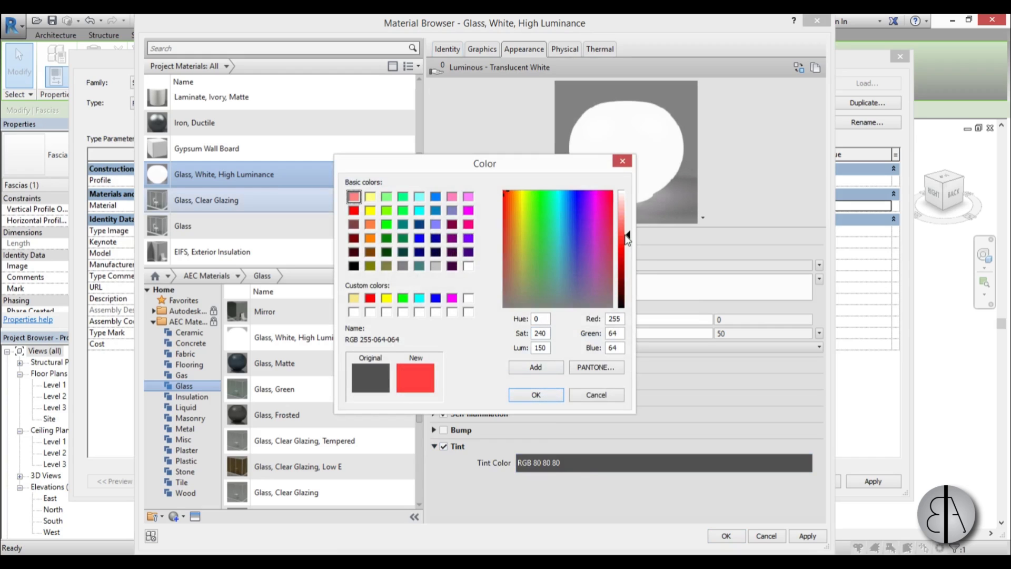
{"action": "left_click", "coordinate": [535, 395]}
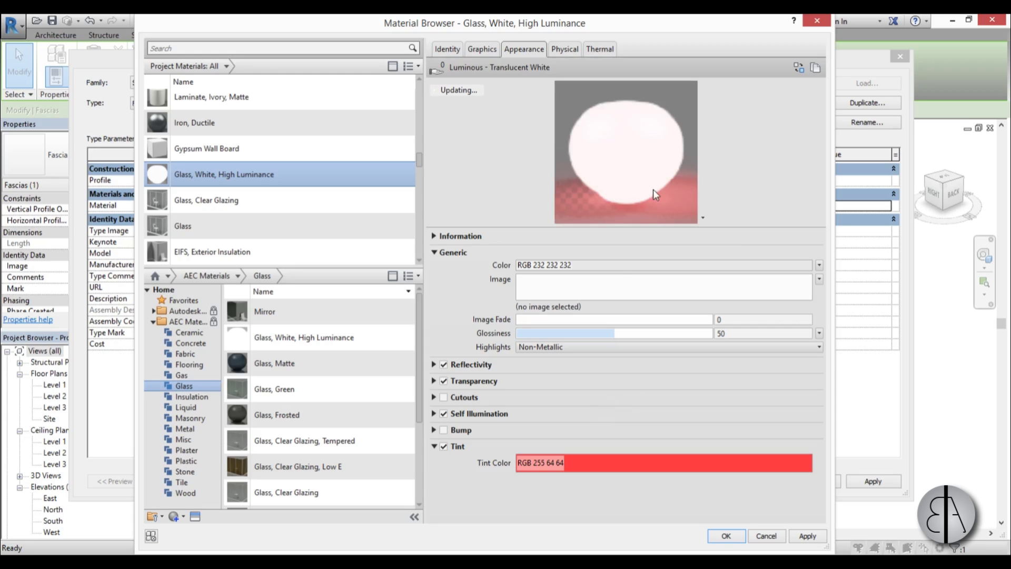
{"action": "left_click", "coordinate": [808, 537]}
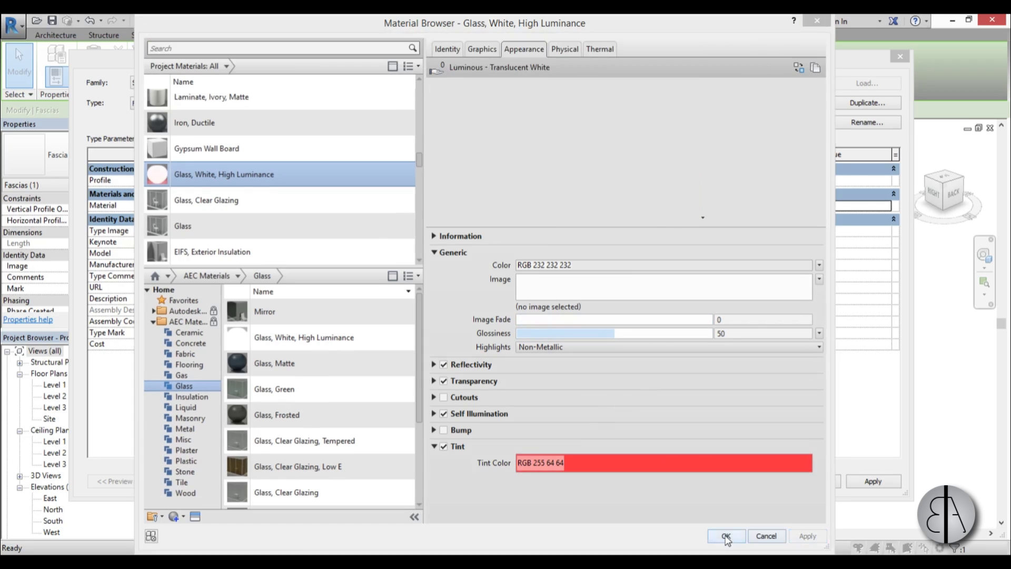
{"action": "left_click", "coordinate": [727, 538]}
{"action": "left_click", "coordinate": [763, 485]}
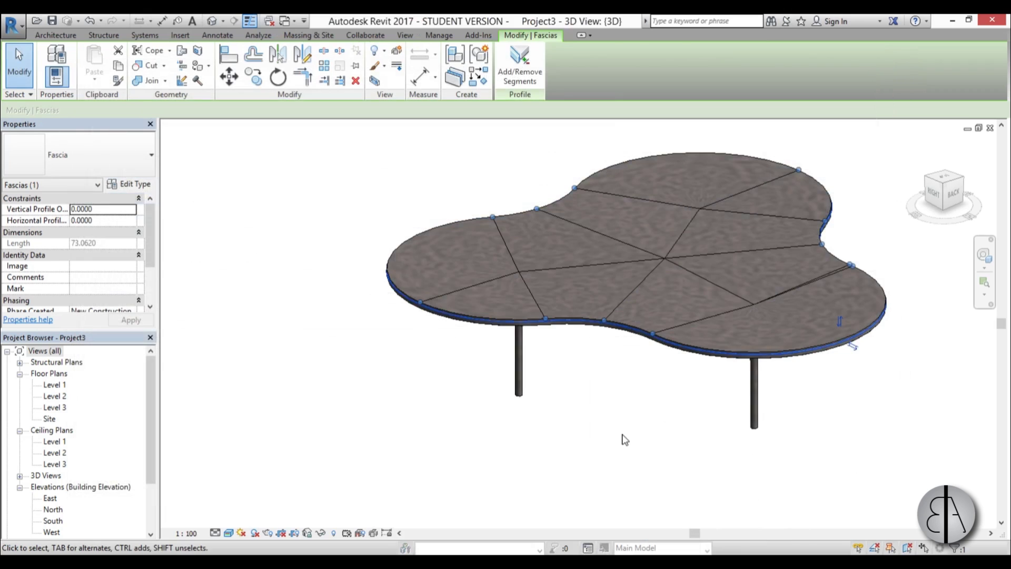
Examine the half-round fascia along the roof edge up close and from several angles.
{"action": "left_click", "coordinate": [610, 411]}
{"action": "scroll", "coordinate": [517, 300], "scroll_direction": "up", "scroll_amount": 5}
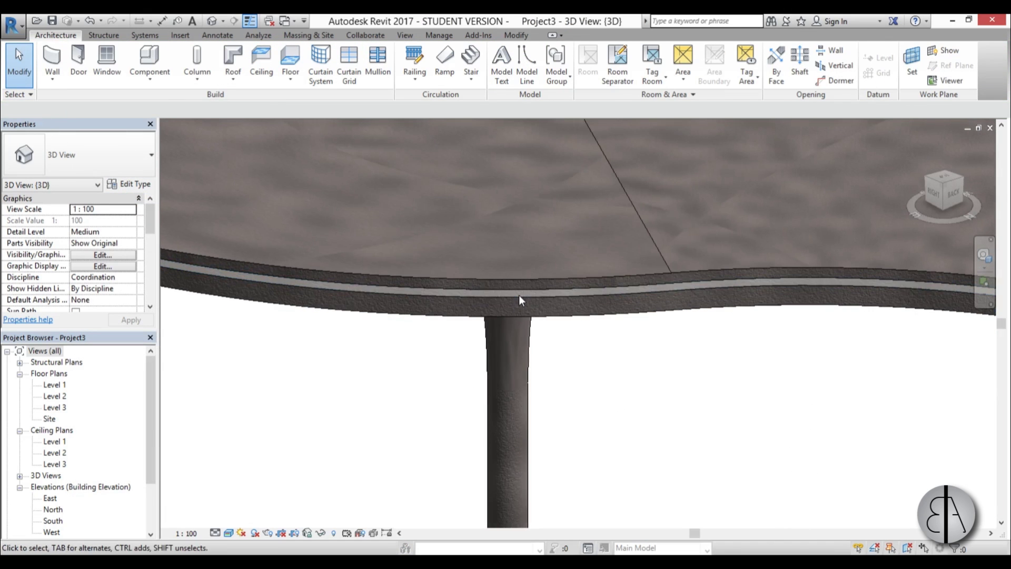
{"action": "left_click", "coordinate": [514, 297]}
{"action": "scroll", "coordinate": [442, 215], "scroll_direction": "down", "scroll_amount": 5}
{"action": "middle_click_drag", "start_coordinate": [596, 449], "coordinate": [578, 360], "text": "shift"}
{"action": "scroll", "coordinate": [385, 162], "scroll_direction": "up", "scroll_amount": 5}
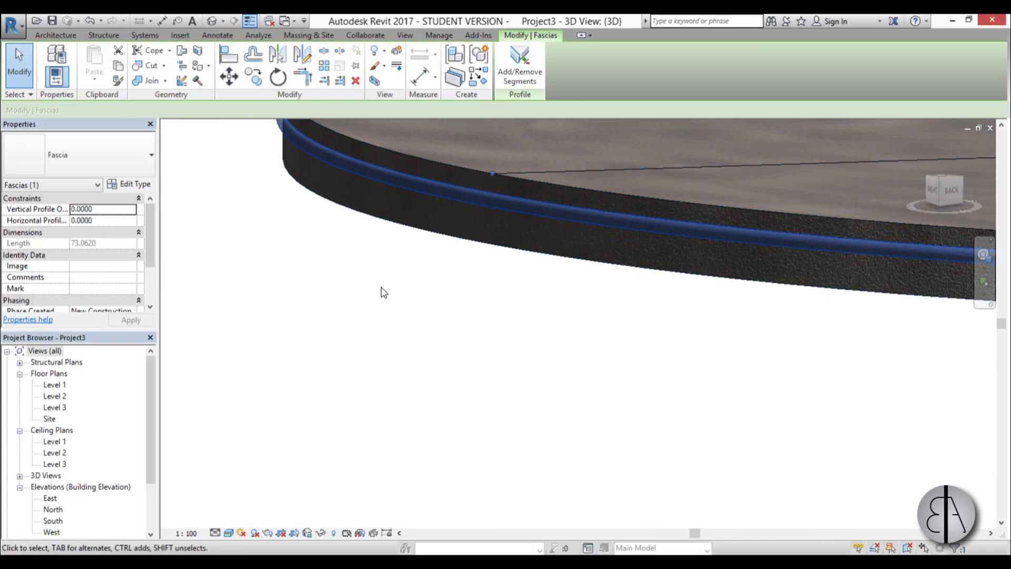
{"action": "scroll", "coordinate": [372, 233], "scroll_direction": "down", "scroll_amount": 6}
{"action": "middle_click_drag", "start_coordinate": [357, 264], "coordinate": [377, 314], "text": "shift"}
{"action": "left_click", "coordinate": [529, 376]}
{"action": "middle_click_drag", "start_coordinate": [529, 376], "coordinate": [371, 459], "text": "shift"}
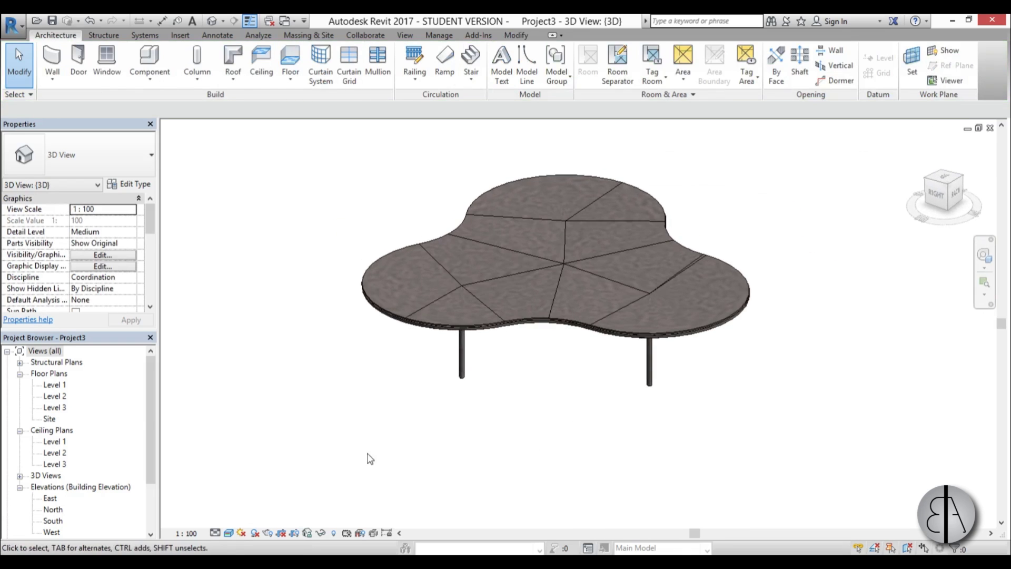
Start a Generic 150mm floor on the Level 1 plan and draw a horizontal boundary line near the upper column.
{"action": "double_click", "coordinate": [62, 385]}
{"action": "scroll", "coordinate": [536, 257], "scroll_direction": "up", "scroll_amount": 3}
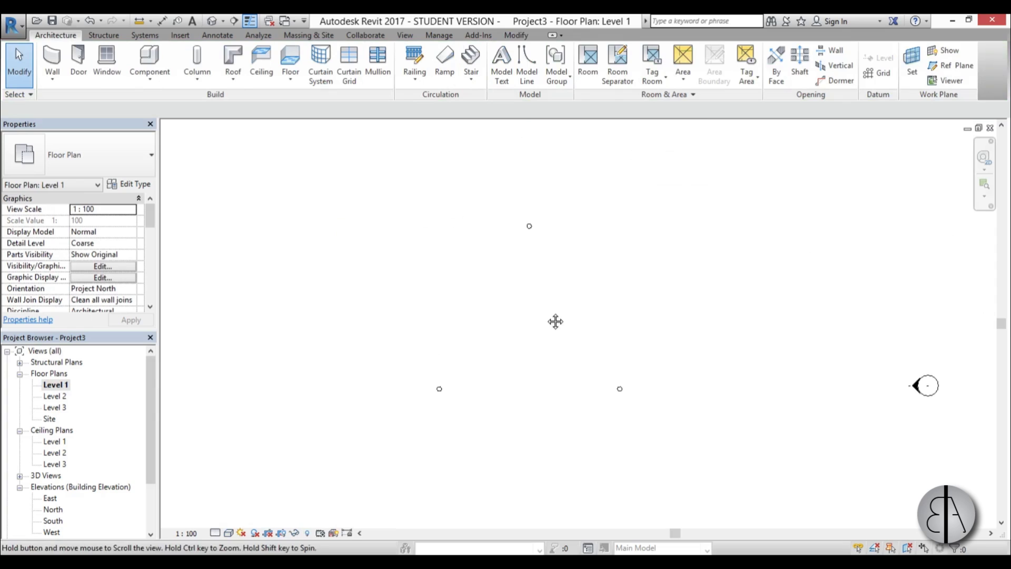
{"action": "middle_click_drag", "start_coordinate": [559, 336], "coordinate": [556, 337]}
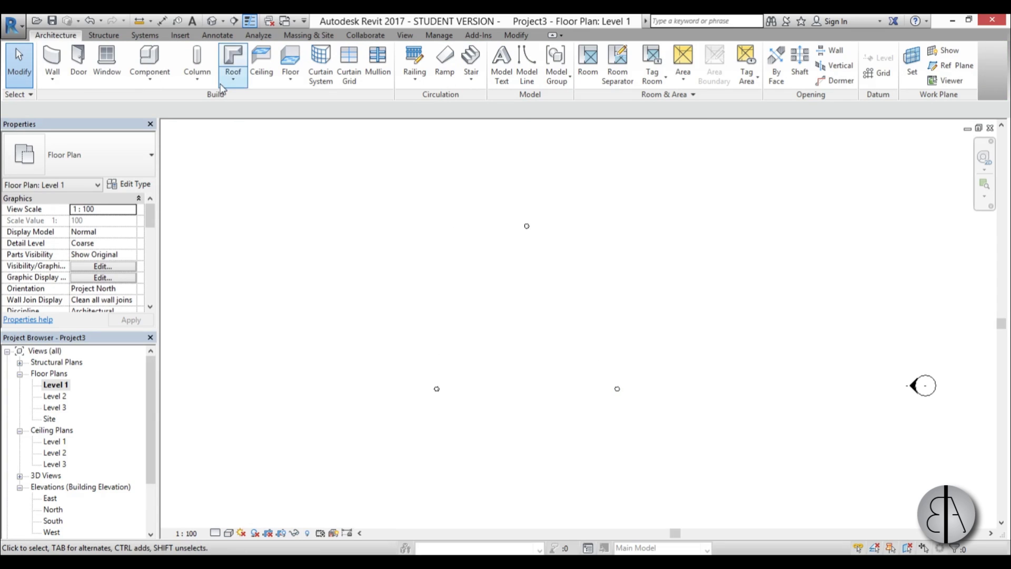
{"action": "left_click", "coordinate": [286, 61]}
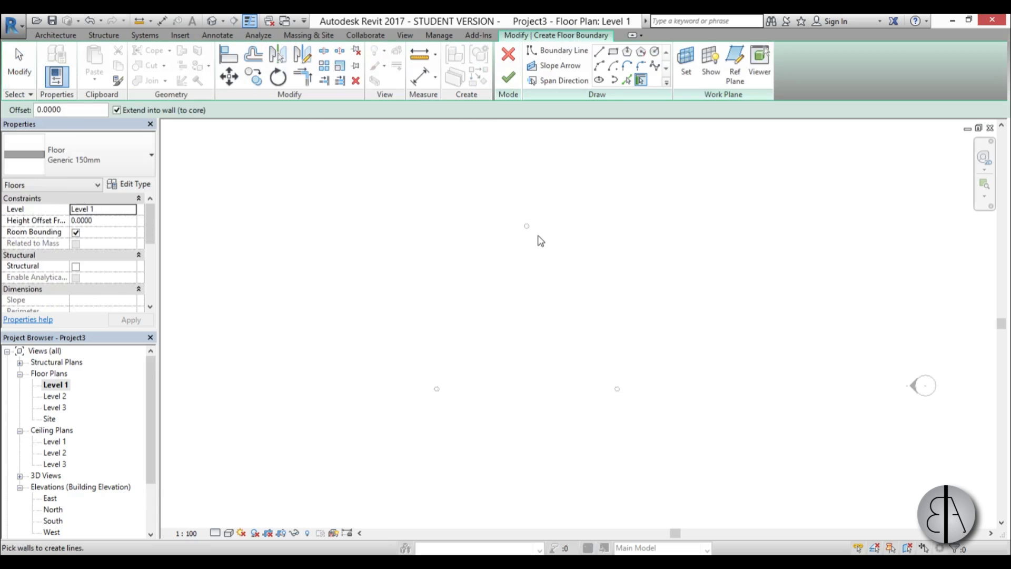
{"action": "left_click", "coordinate": [599, 52]}
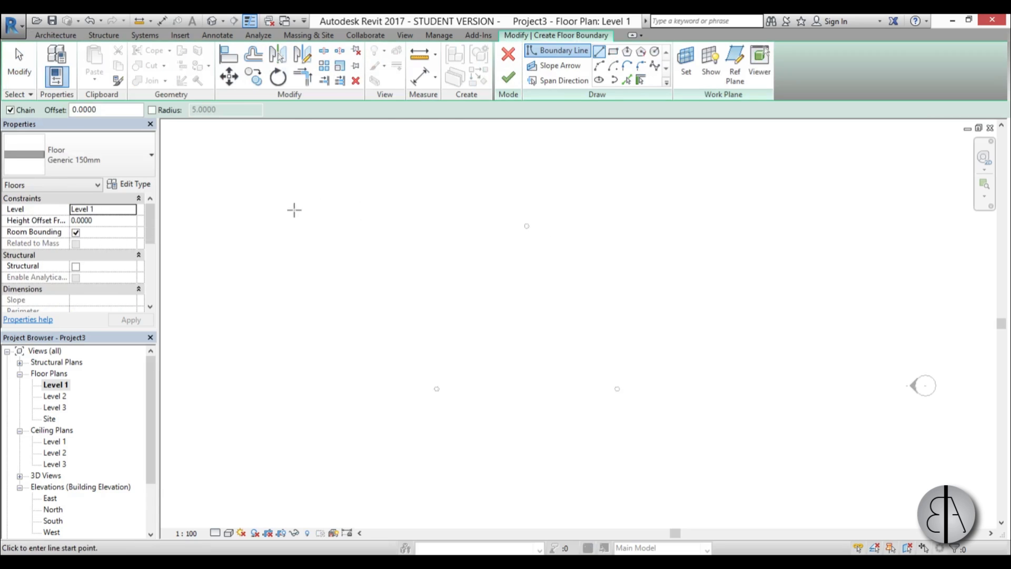
{"action": "left_click", "coordinate": [752, 226]}
{"action": "key", "text": "Escape"}
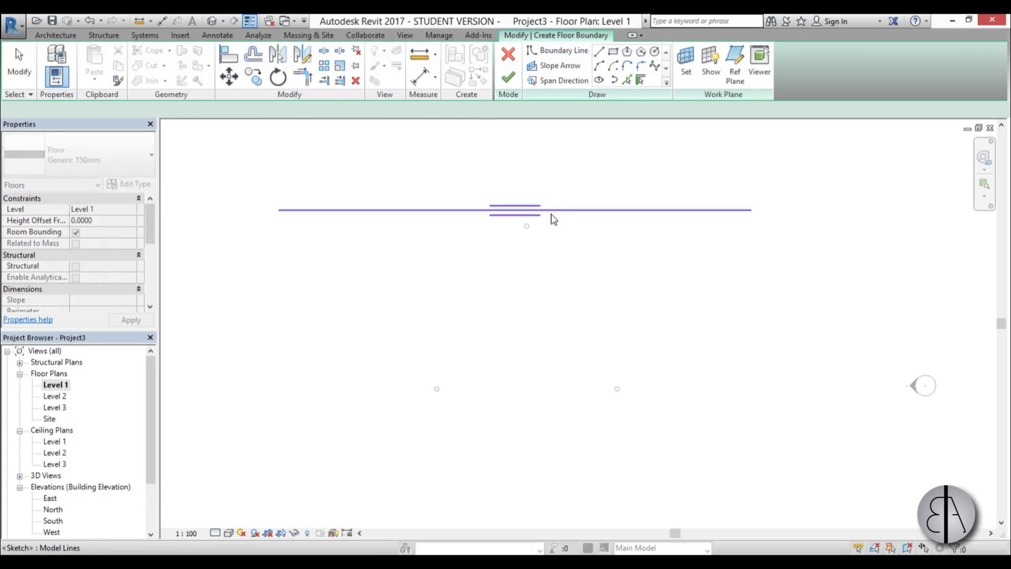
{"action": "key", "text": "Escape"}
{"action": "left_click_drag", "start_coordinate": [556, 232], "coordinate": [557, 237]}
{"action": "scroll", "coordinate": [465, 228], "scroll_direction": "down", "scroll_amount": 2}
{"action": "key", "text": "Escape"}
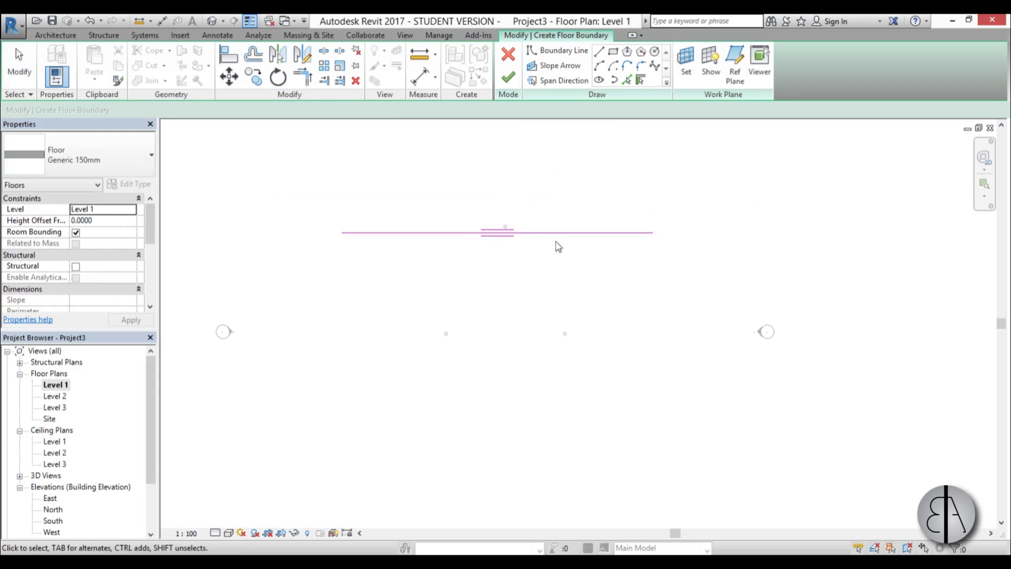
Draw boundary lines sloping outward and down at 135° from both ends of the horizontal line, the left one about 20.5 long.
{"action": "left_click", "coordinate": [559, 50]}
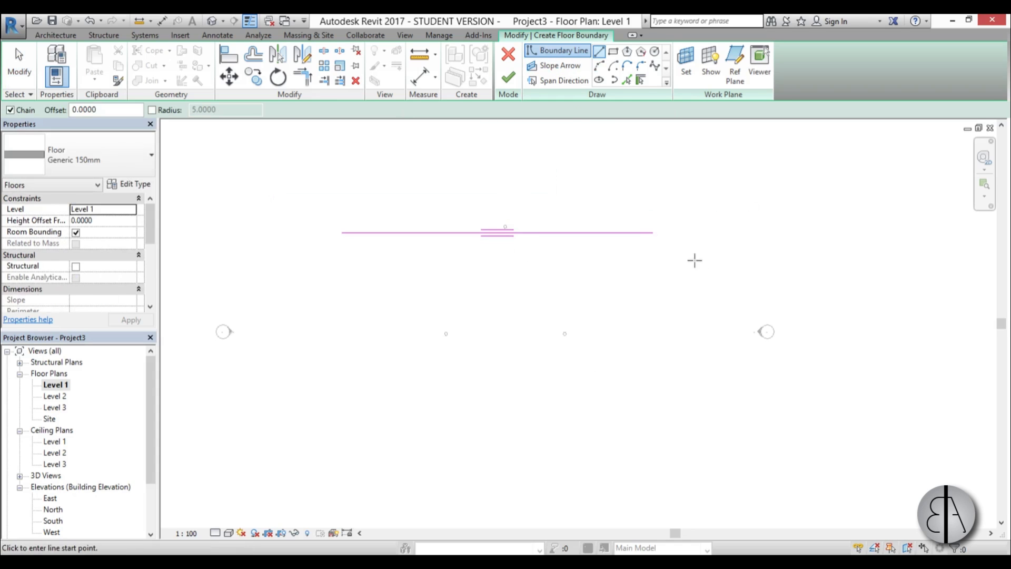
{"action": "left_click", "coordinate": [653, 232]}
{"action": "left_click", "coordinate": [805, 385]}
{"action": "key", "text": "Escape"}
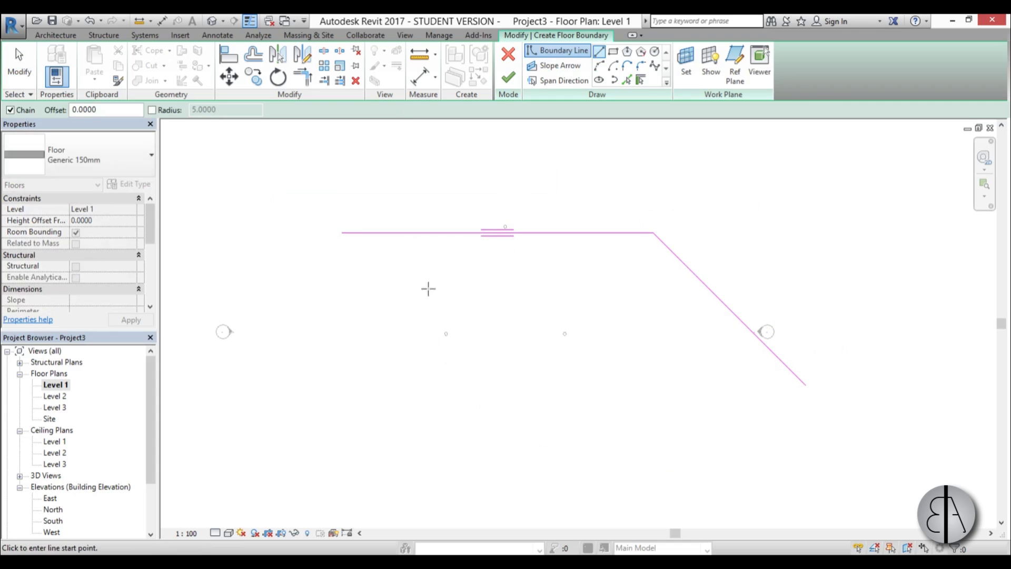
{"action": "left_click", "coordinate": [341, 233]}
{"action": "middle_click_drag", "start_coordinate": [284, 409], "coordinate": [459, 338]}
{"action": "scroll", "coordinate": [459, 338], "scroll_direction": "down", "scroll_amount": 1}
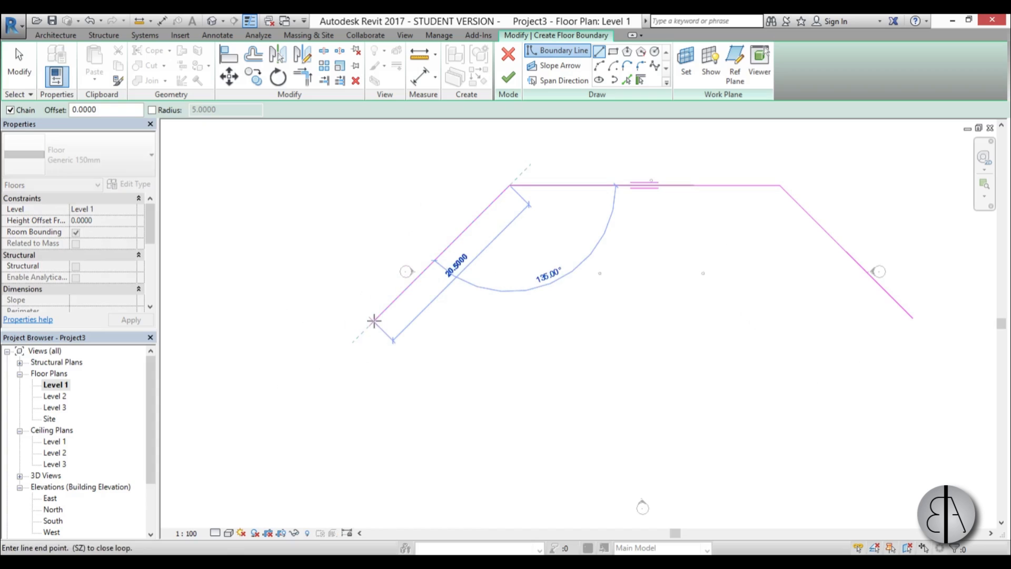
{"action": "key", "text": "Escape"}
{"action": "key", "text": "Escape"}
Create copies of both sloping boundary lines offset 1.0 toward the outside.
{"action": "left_click", "coordinate": [627, 79]}
{"action": "left_click", "coordinate": [91, 110]}
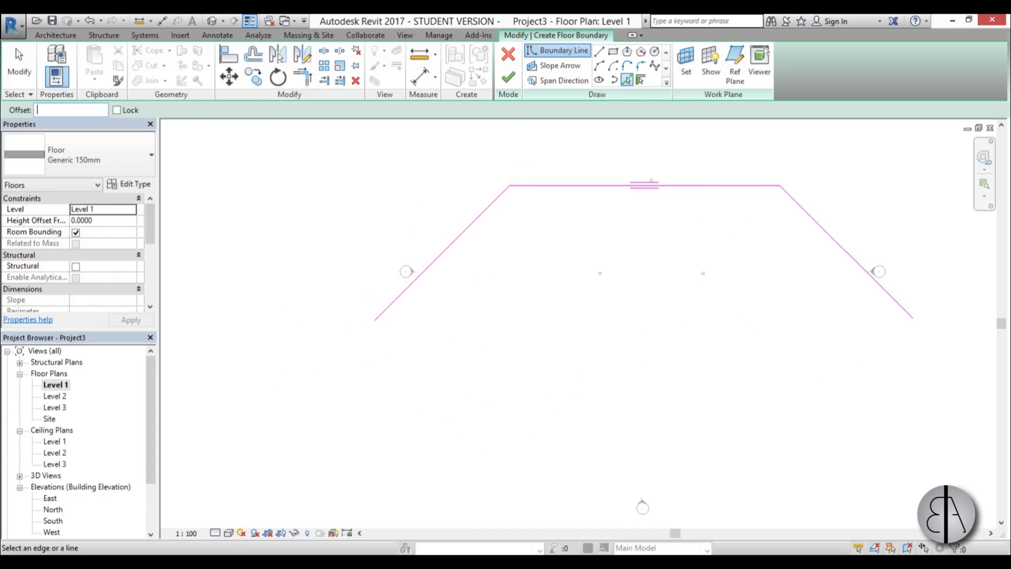
{"action": "type", "text": "1"}
{"action": "key", "text": "Return"}
{"action": "left_click", "coordinate": [443, 256]}
{"action": "middle_click_drag", "start_coordinate": [612, 311], "coordinate": [329, 326]}
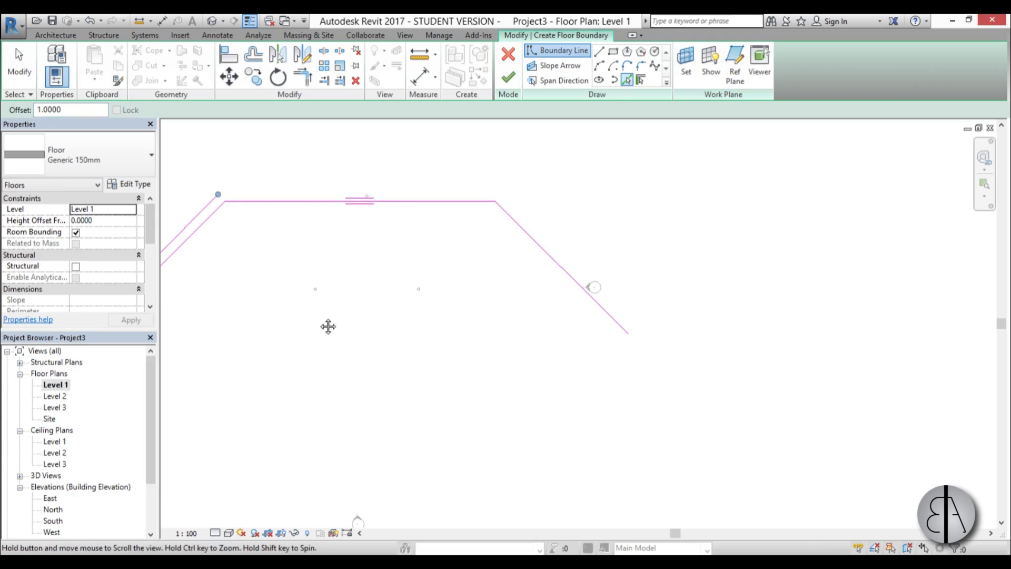
{"action": "left_click", "coordinate": [535, 242]}
{"action": "middle_click_drag", "start_coordinate": [449, 253], "coordinate": [548, 305]}
{"action": "scroll", "coordinate": [549, 304], "scroll_direction": "up", "scroll_amount": 1}
Draw a vertical boundary line up from the right offset line's upper end and continue it horizontally to the left.
{"action": "left_click", "coordinate": [599, 51]}
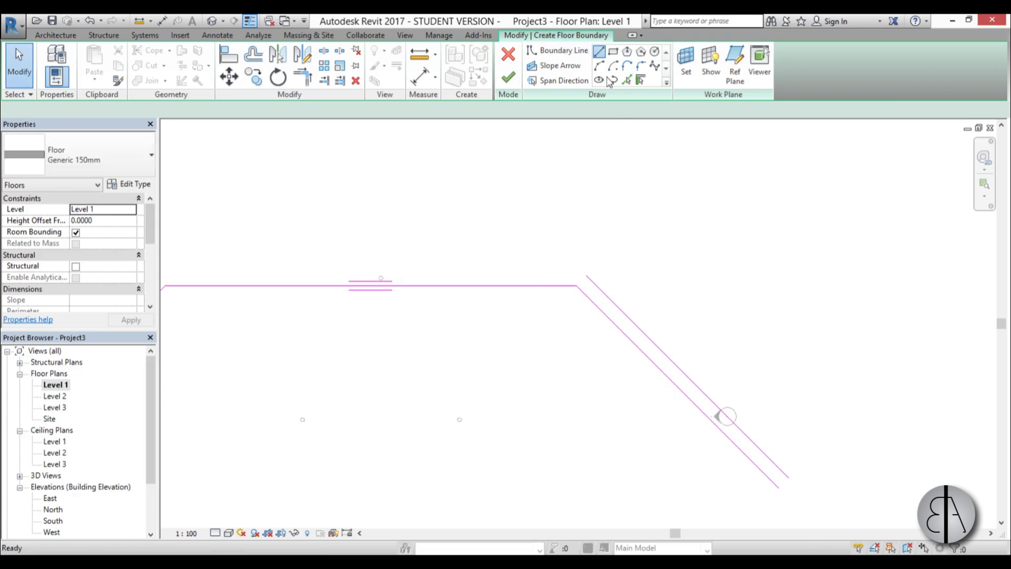
{"action": "left_click", "coordinate": [586, 274]}
{"action": "left_click", "coordinate": [586, 147]}
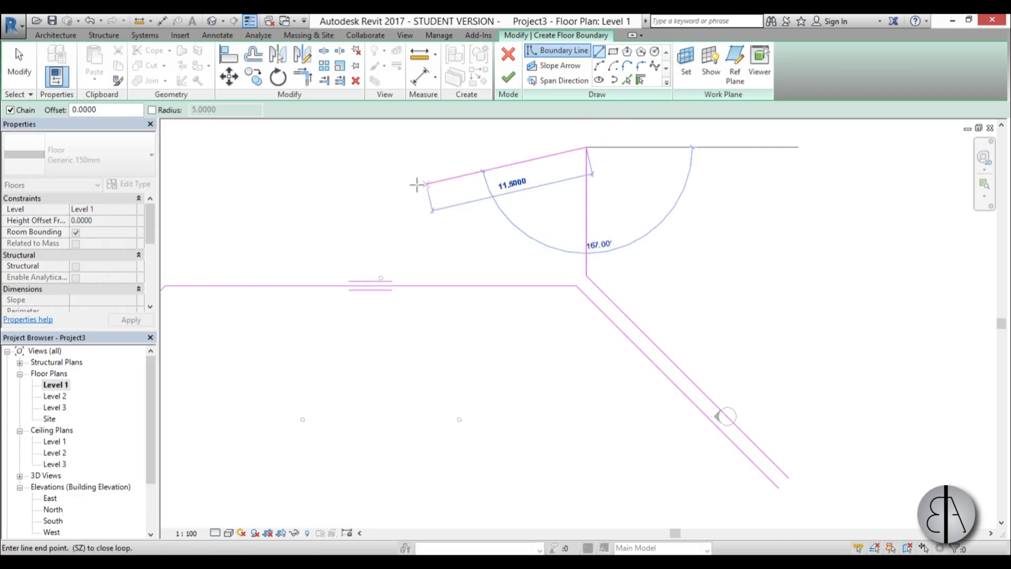
{"action": "middle_click_drag", "start_coordinate": [334, 148], "coordinate": [579, 205]}
{"action": "left_click", "coordinate": [550, 202]}
{"action": "key", "text": "Escape"}
{"action": "key", "text": "Escape"}
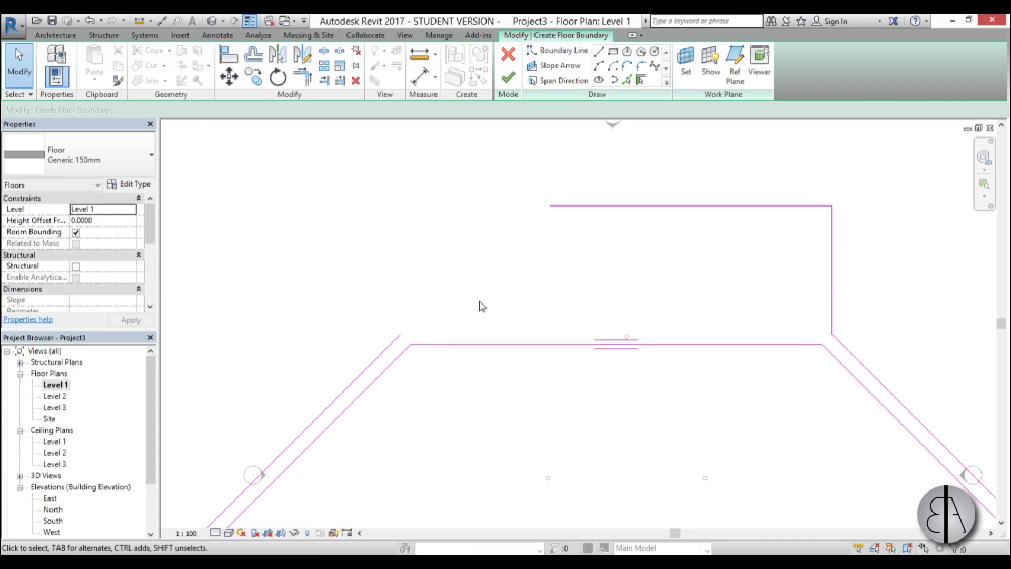
Trim and extend the left offset line and the upper horizontal line to meet in a corner.
{"action": "key", "text": "t"}
{"action": "key", "text": "r"}
{"action": "left_click", "coordinate": [385, 349]}
{"action": "left_click", "coordinate": [571, 207]}
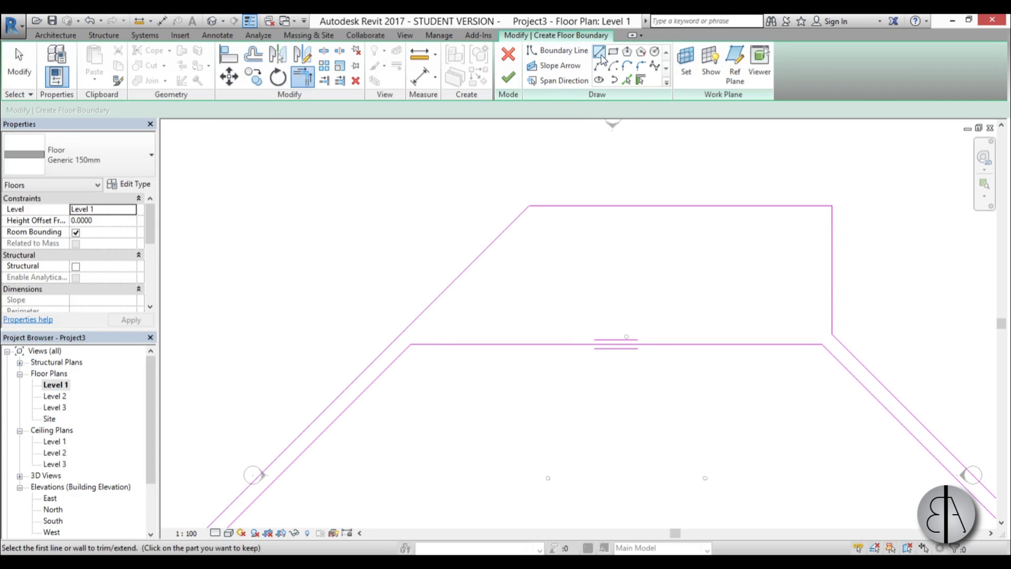
Close the lower end of the left sloping floor strip with a short boundary line between its two parallel lines.
{"action": "scroll", "coordinate": [415, 421], "scroll_direction": "down", "scroll_amount": 2}
{"action": "middle_click_drag", "start_coordinate": [415, 421], "coordinate": [544, 230]}
{"action": "scroll", "coordinate": [378, 325], "scroll_direction": "up", "scroll_amount": 5}
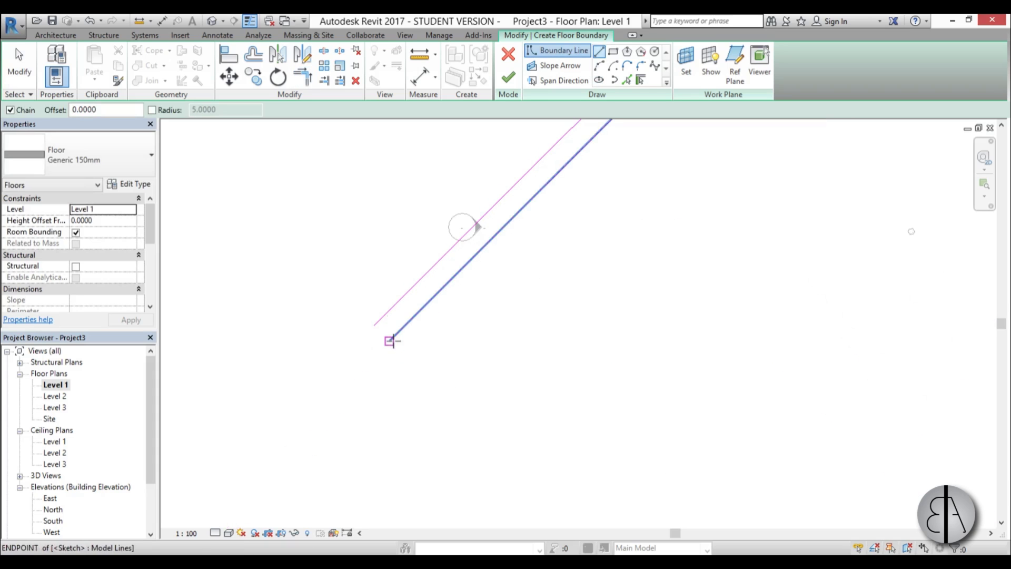
{"action": "left_click", "coordinate": [390, 341]}
{"action": "left_click", "coordinate": [375, 325]}
{"action": "key", "text": "Escape"}
{"action": "key", "text": "Escape"}
Close the lower end of the right sloping strip with a short boundary line and finish the floor sketch.
{"action": "scroll", "coordinate": [374, 325], "scroll_direction": "down", "scroll_amount": 3}
{"action": "middle_click_drag", "start_coordinate": [375, 325], "coordinate": [266, 282]}
{"action": "scroll", "coordinate": [737, 279], "scroll_direction": "up", "scroll_amount": 3}
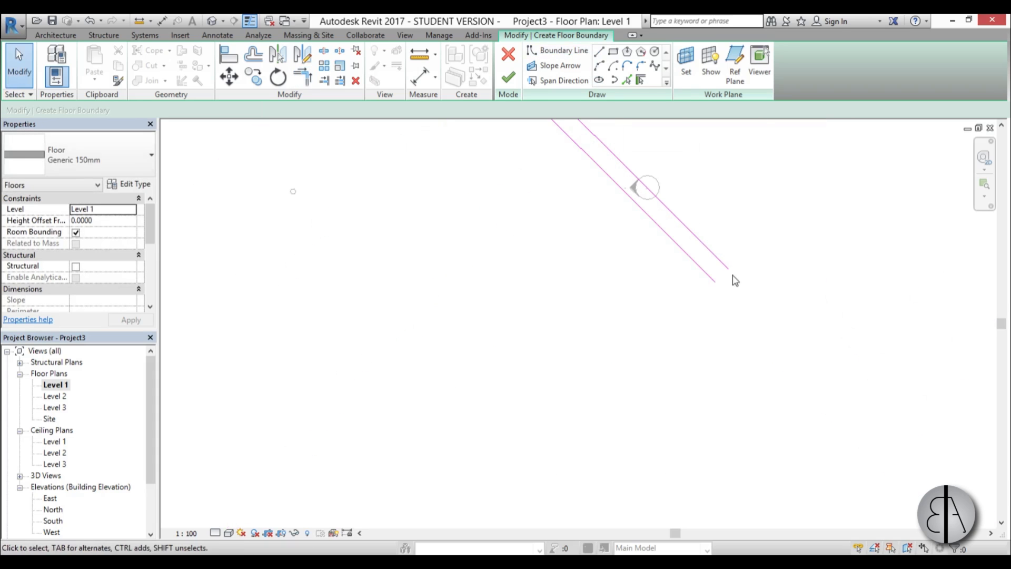
{"action": "left_click", "coordinate": [599, 53]}
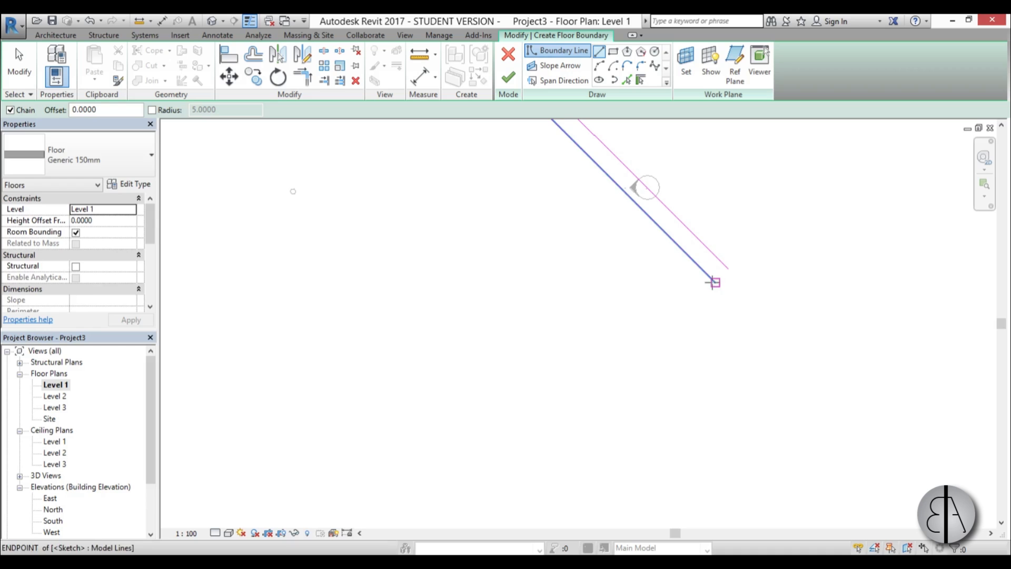
{"action": "left_click", "coordinate": [714, 280]}
{"action": "left_click", "coordinate": [730, 267]}
{"action": "key", "text": "Escape"}
{"action": "left_click", "coordinate": [508, 77]}
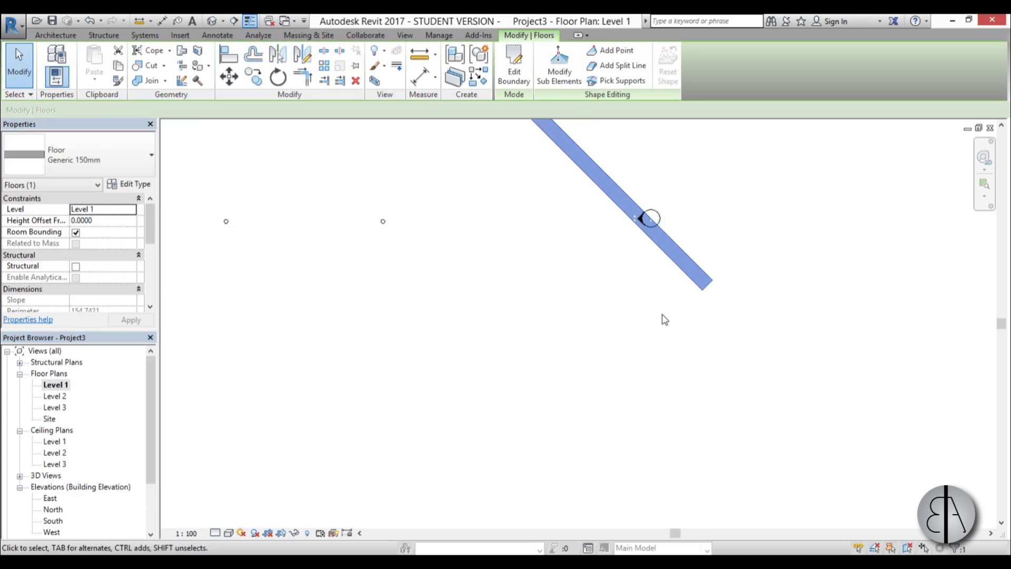
Examine the new floor in relation to the roof and columns in the 3D view.
{"action": "scroll", "coordinate": [664, 319], "scroll_direction": "down", "scroll_amount": 2}
{"action": "left_click", "coordinate": [212, 21]}
{"action": "middle_click_drag", "start_coordinate": [606, 400], "coordinate": [798, 429], "text": "shift"}
{"action": "middle_click_drag", "start_coordinate": [734, 354], "coordinate": [787, 385], "text": "shift"}
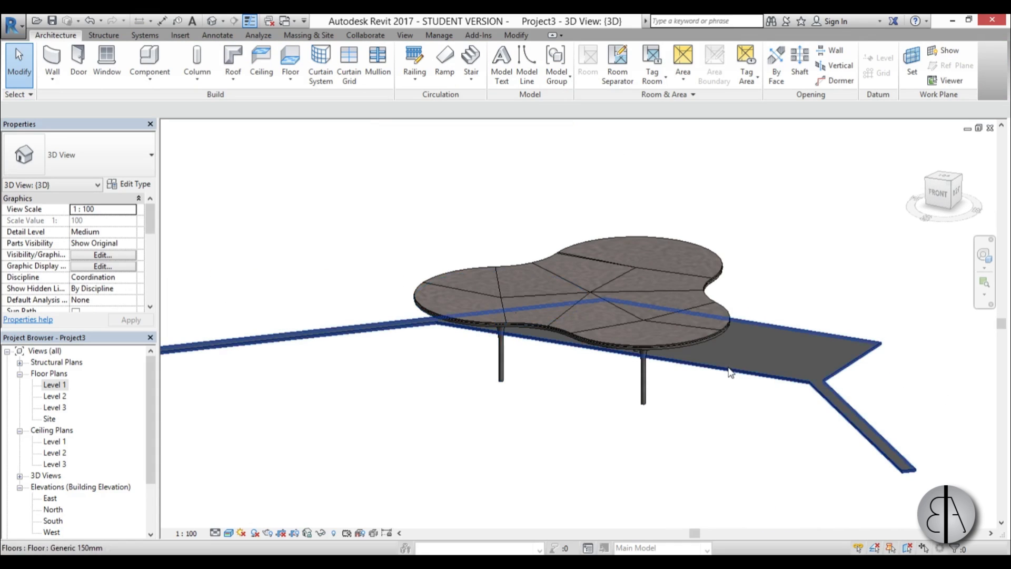
{"action": "middle_click_drag", "start_coordinate": [667, 418], "coordinate": [654, 417], "text": "shift"}
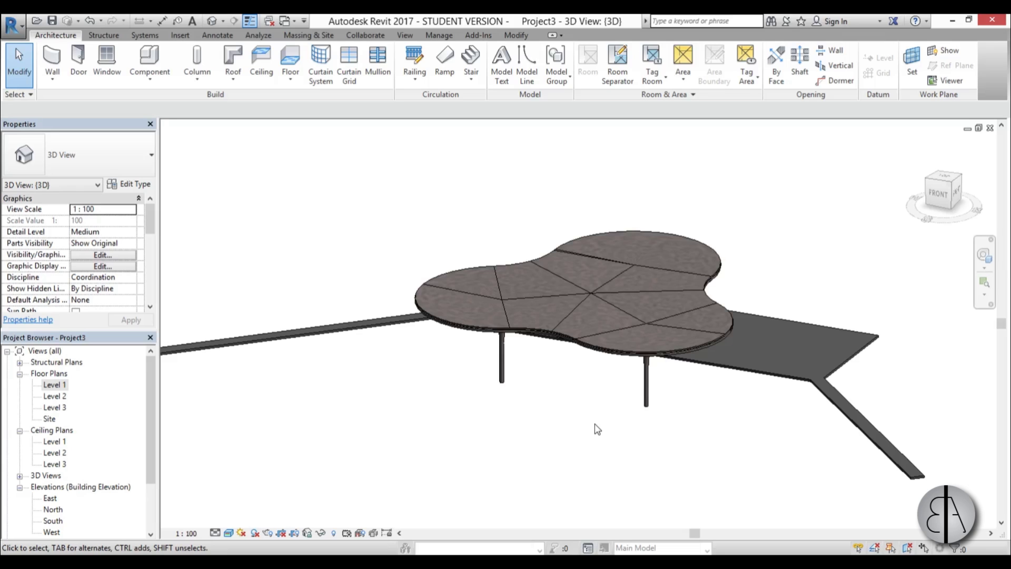
{"action": "middle_click_drag", "start_coordinate": [602, 434], "coordinate": [597, 429]}
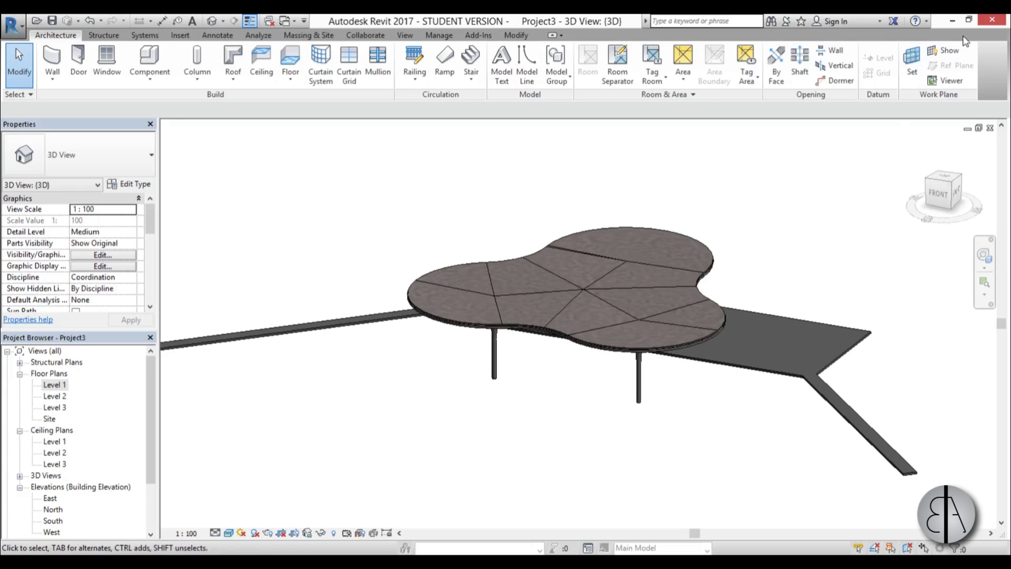
Switch to the desktop and load the gas pump family file from there into the Revit project.
{"action": "left_click", "coordinate": [952, 21]}
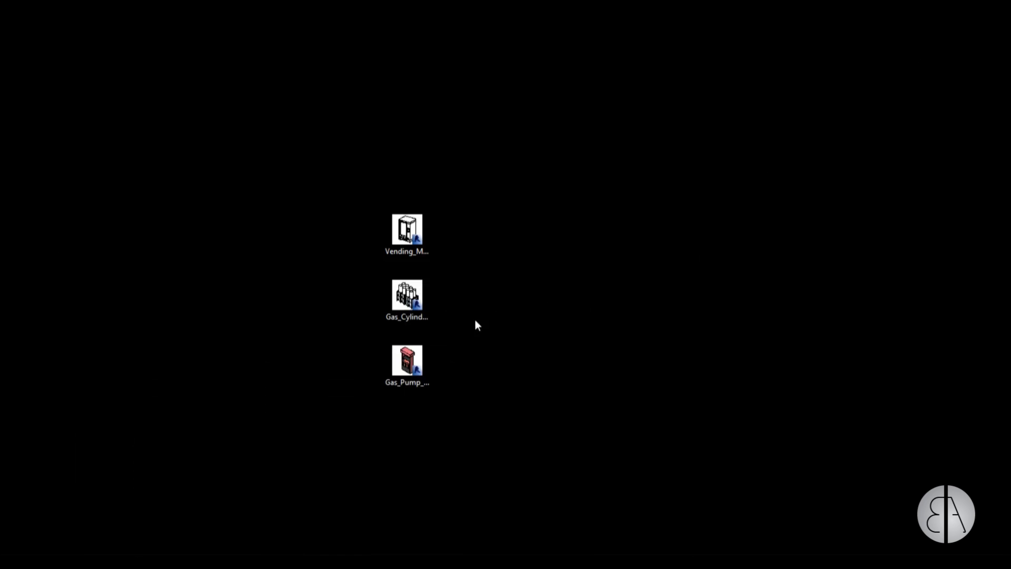
{"action": "left_click", "coordinate": [407, 368]}
{"action": "left_click_drag", "start_coordinate": [171, 553], "coordinate": [181, 551]}
{"action": "left_click_drag", "start_coordinate": [542, 399], "coordinate": [542, 398]}
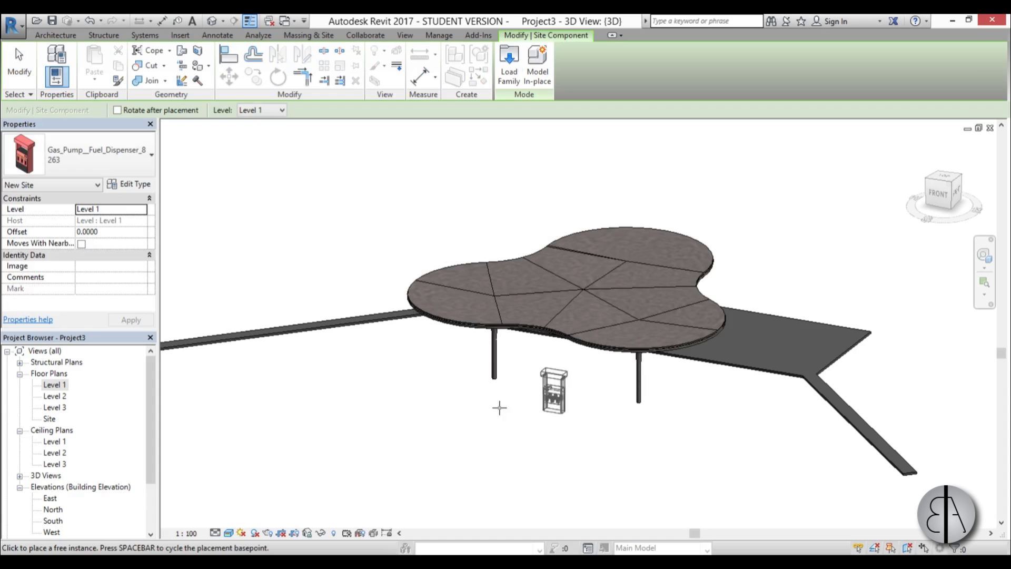
On the Level 1 floor plan, place the gas pump component, turned lengthwise vertical, just below the left front column.
{"action": "double_click", "coordinate": [52, 384]}
{"action": "scroll", "coordinate": [428, 212], "scroll_direction": "up", "scroll_amount": 3}
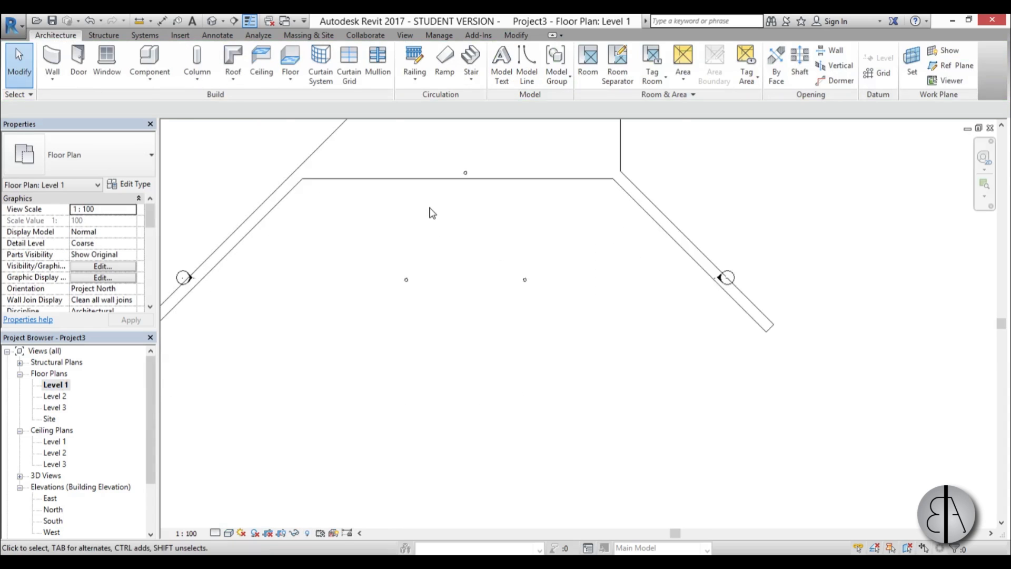
{"action": "left_click", "coordinate": [163, 70]}
{"action": "scroll", "coordinate": [392, 302], "scroll_direction": "up", "scroll_amount": 4}
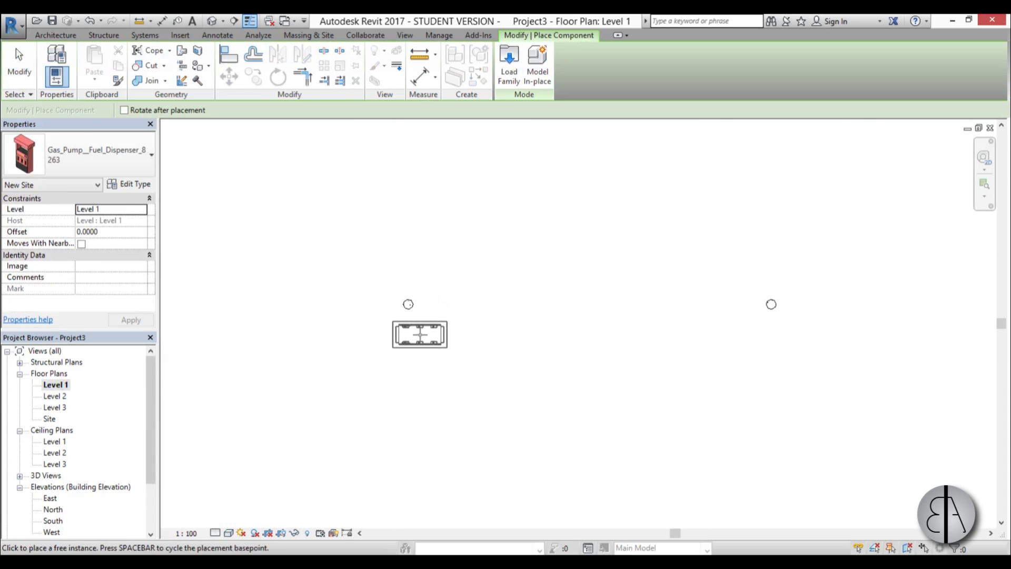
{"action": "left_click", "coordinate": [409, 352]}
{"action": "key", "text": "Escape"}
{"action": "key", "text": "Escape"}
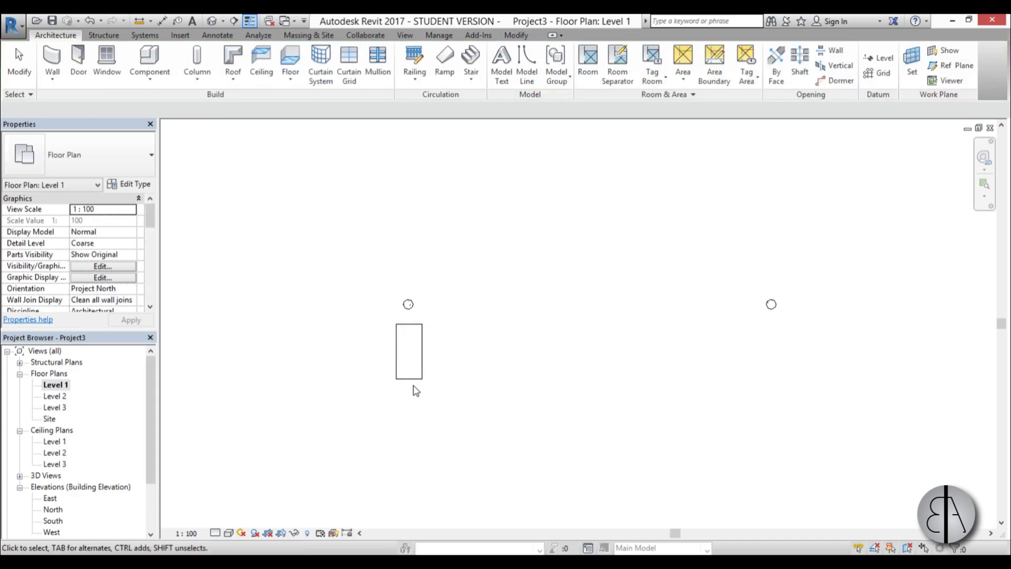
Rotate the gas pump 45° so it slopes down to the right, and position it beside the left front column.
{"action": "left_click", "coordinate": [420, 367]}
{"action": "key", "text": "r"}
{"action": "key", "text": "o"}
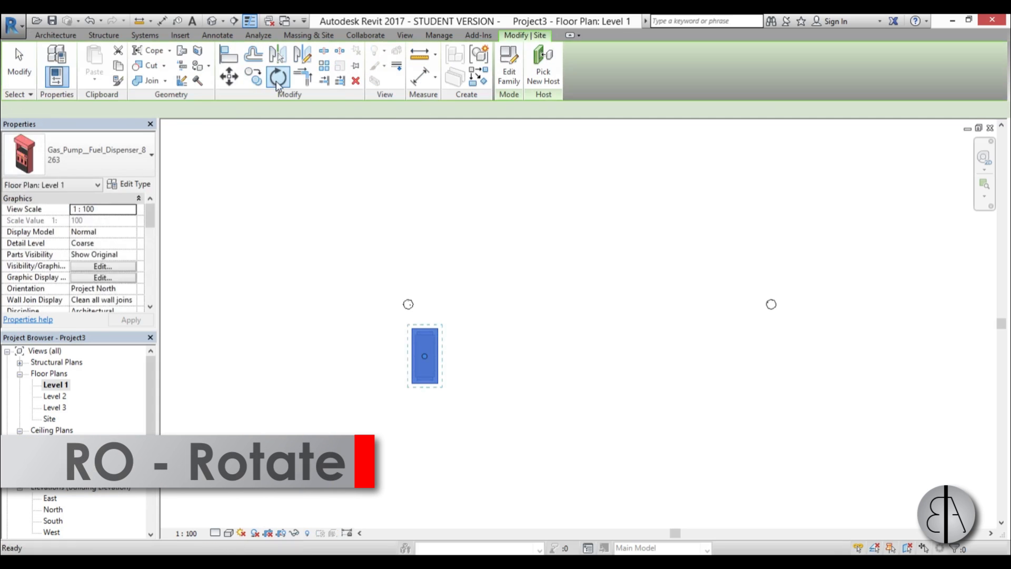
{"action": "left_click", "coordinate": [427, 471]}
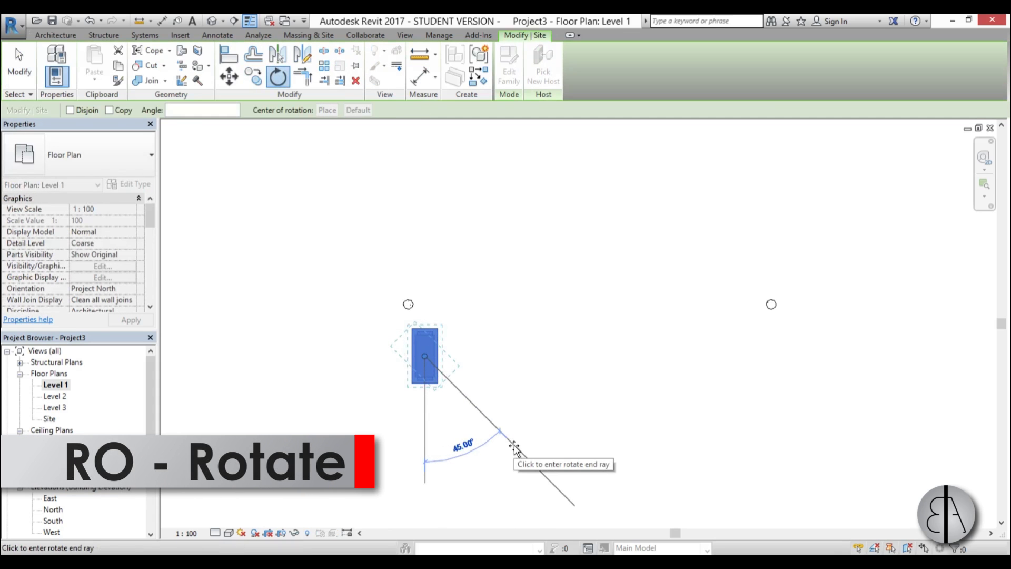
{"action": "left_click", "coordinate": [517, 459]}
{"action": "left_click_drag", "start_coordinate": [451, 348], "coordinate": [446, 345]}
Copy the rotated gas pump to the right front column, using the column centers as reference points.
{"action": "scroll", "coordinate": [438, 431], "scroll_direction": "down", "scroll_amount": 3}
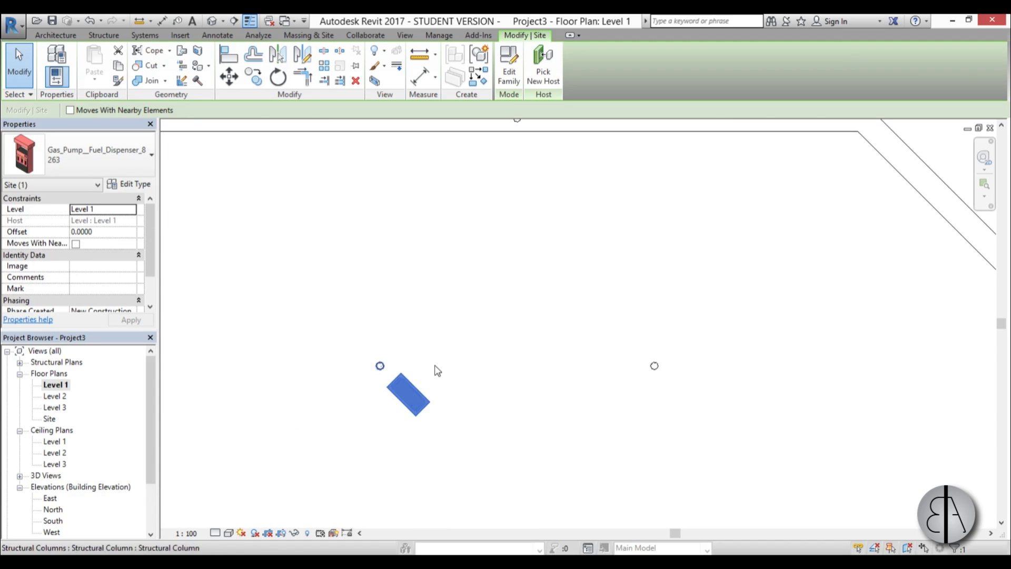
{"action": "key", "text": "c"}
{"action": "key", "text": "o"}
{"action": "scroll", "coordinate": [380, 365], "scroll_direction": "up", "scroll_amount": 2}
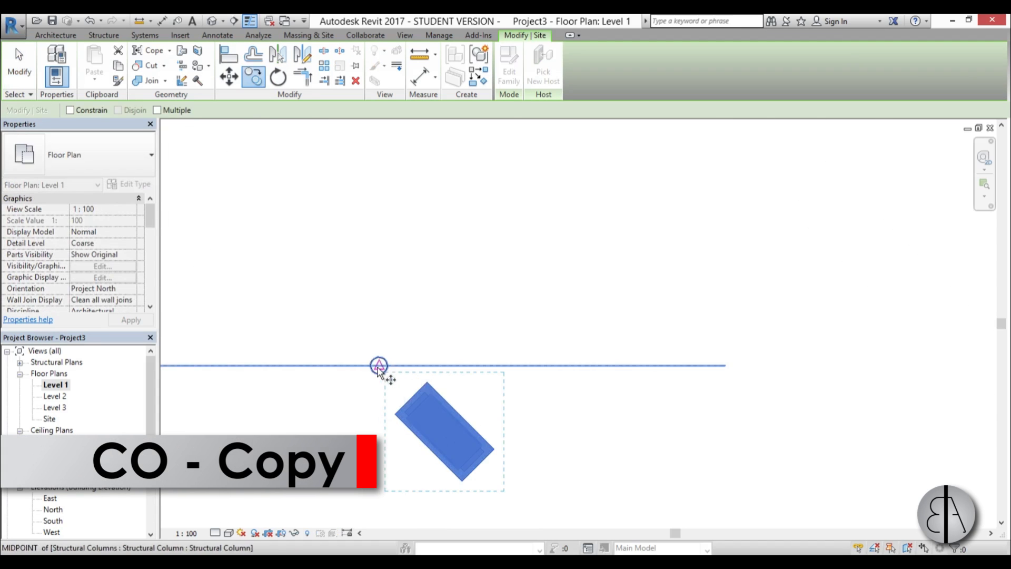
{"action": "left_click", "coordinate": [379, 365]}
{"action": "scroll", "coordinate": [379, 365], "scroll_direction": "down", "scroll_amount": 2}
{"action": "scroll", "coordinate": [695, 364], "scroll_direction": "up", "scroll_amount": 2}
{"action": "left_click", "coordinate": [696, 362]}
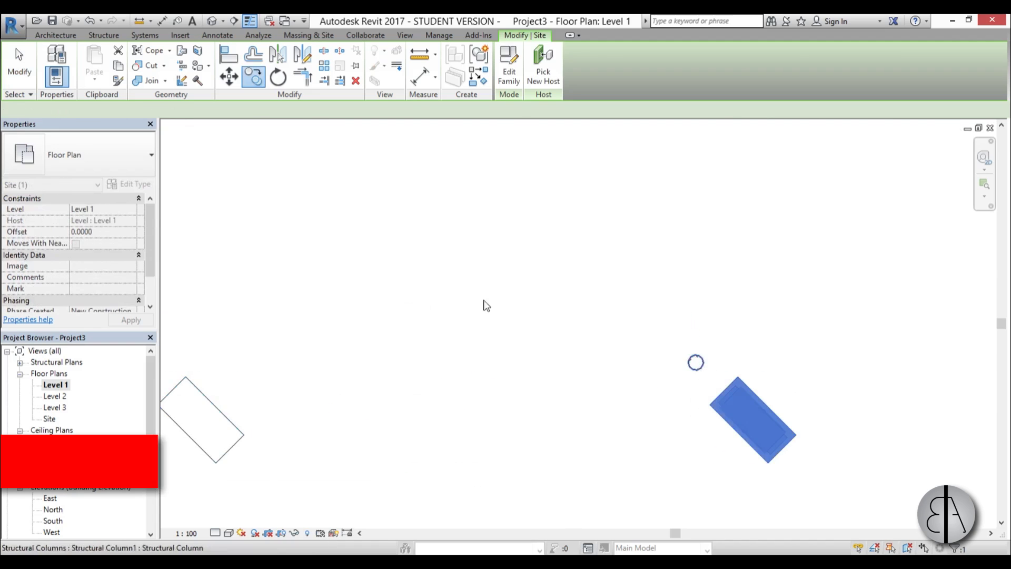
{"action": "key", "text": "Escape"}
Edit the floor's boundary and draw an upright rectangle about 1.6 wide to the left of the left gas pump.
{"action": "scroll", "coordinate": [459, 298], "scroll_direction": "down", "scroll_amount": 7}
{"action": "middle_click_drag", "start_coordinate": [418, 300], "coordinate": [487, 340]}
{"action": "scroll", "coordinate": [487, 341], "scroll_direction": "down", "scroll_amount": 3}
{"action": "middle_click_drag", "start_coordinate": [493, 381], "coordinate": [497, 381]}
{"action": "scroll", "coordinate": [490, 369], "scroll_direction": "up", "scroll_amount": 2}
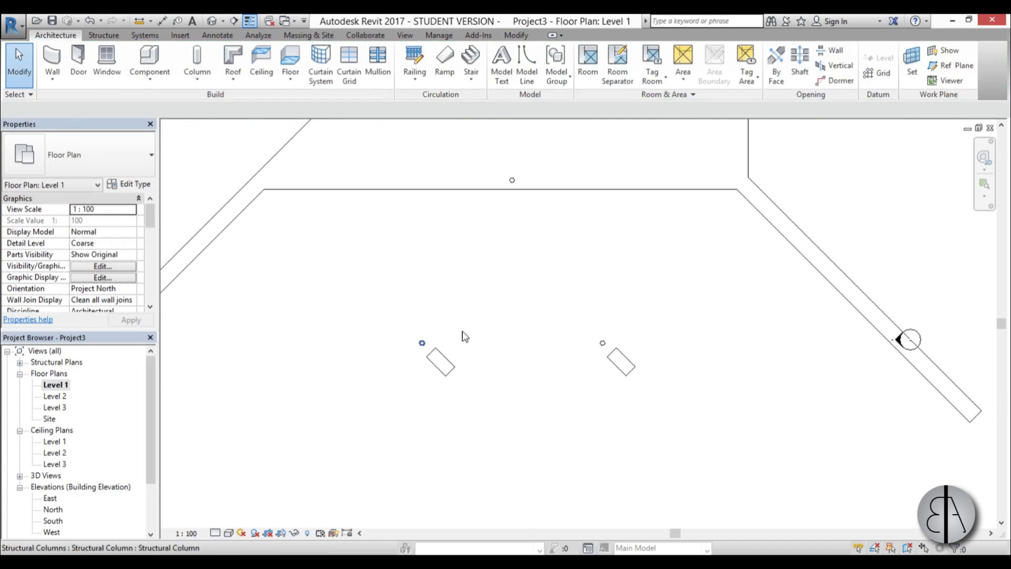
{"action": "scroll", "coordinate": [444, 296], "scroll_direction": "down", "scroll_amount": 2}
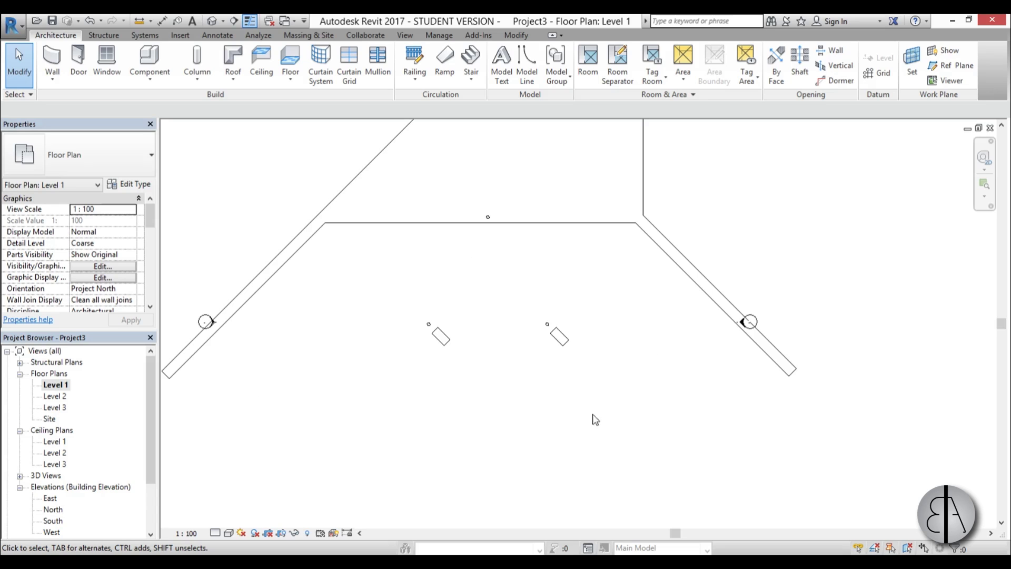
{"action": "scroll", "coordinate": [479, 263], "scroll_direction": "up", "scroll_amount": 2}
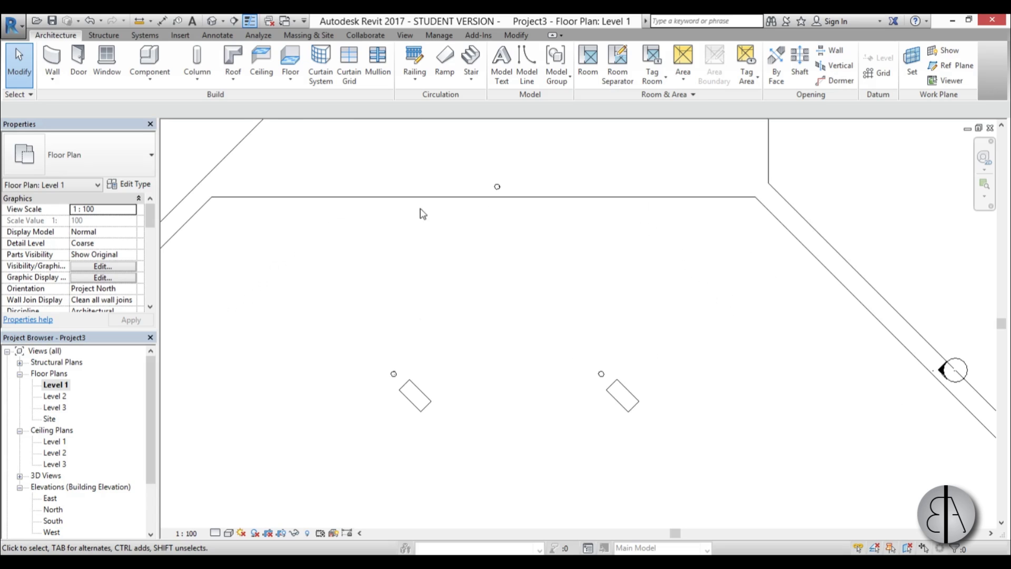
{"action": "left_click", "coordinate": [341, 188]}
{"action": "left_click", "coordinate": [516, 66]}
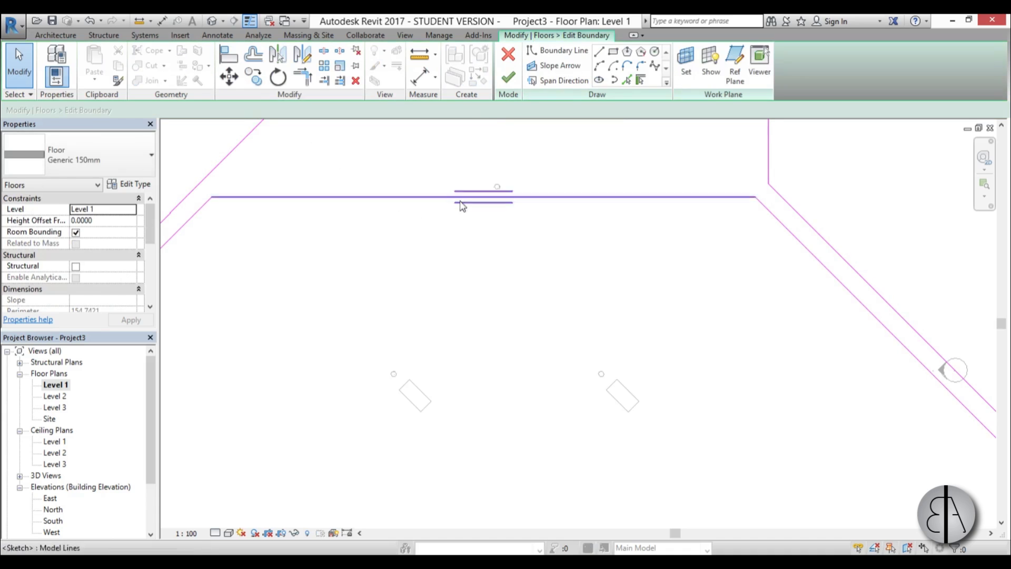
{"action": "left_click", "coordinate": [613, 51]}
{"action": "scroll", "coordinate": [440, 316], "scroll_direction": "down", "scroll_amount": 3}
{"action": "scroll", "coordinate": [423, 290], "scroll_direction": "up", "scroll_amount": 3}
{"action": "left_click", "coordinate": [358, 269]}
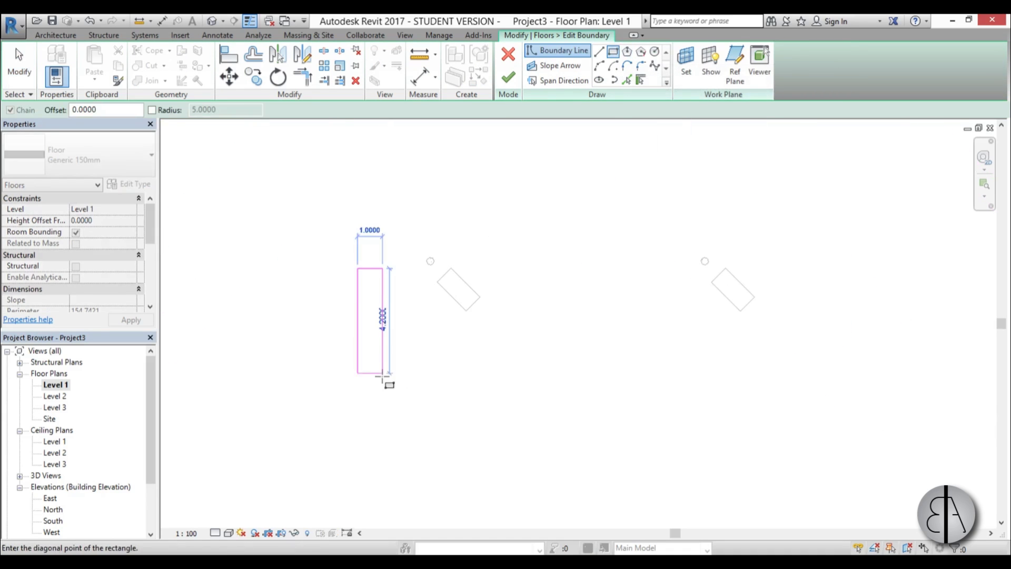
{"action": "left_click", "coordinate": [397, 370]}
{"action": "scroll", "coordinate": [437, 253], "scroll_direction": "up", "scroll_amount": 1}
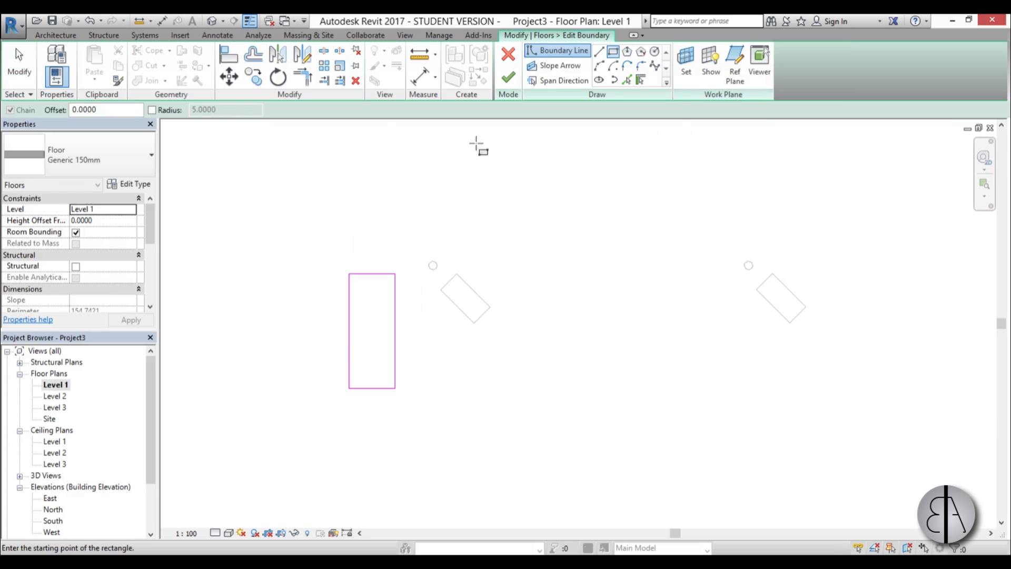
Add 0.8 radius half-circle arcs to both short ends of the rectangle and delete the two straight lines inside them.
{"action": "left_click", "coordinate": [603, 67]}
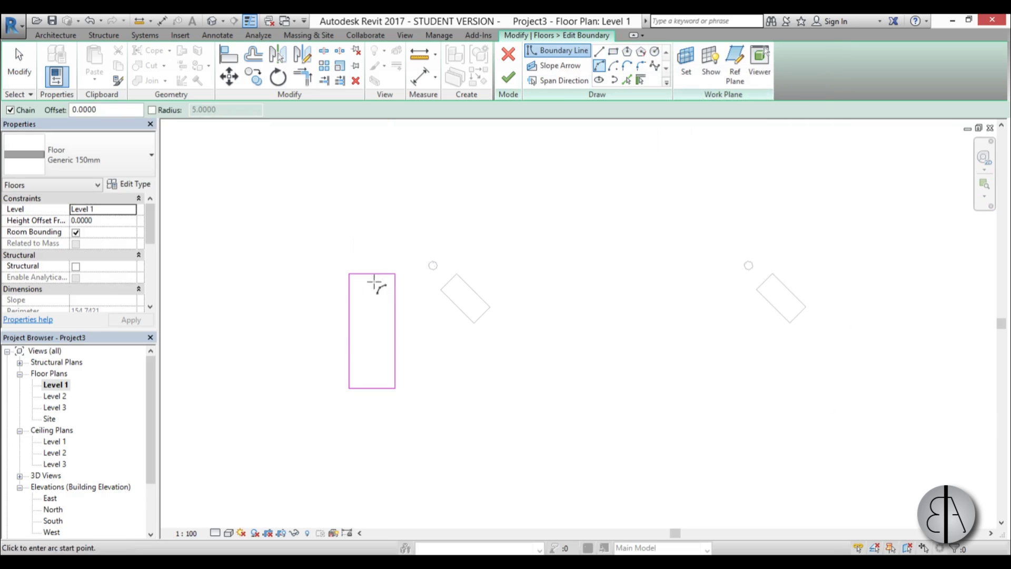
{"action": "left_click", "coordinate": [349, 273]}
{"action": "left_click", "coordinate": [395, 273]}
{"action": "left_click", "coordinate": [373, 251]}
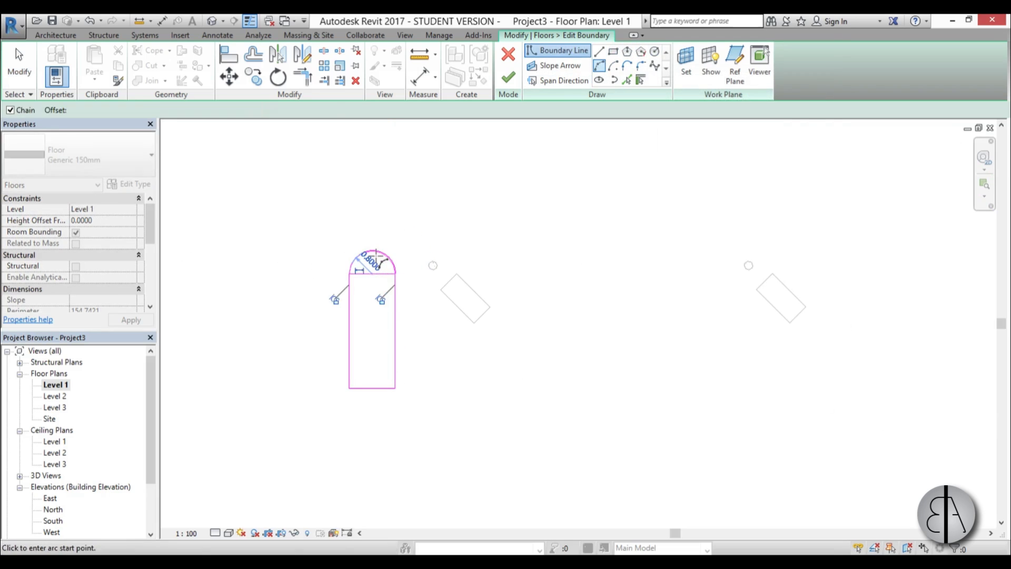
{"action": "left_click", "coordinate": [351, 388]}
{"action": "left_click", "coordinate": [395, 388]}
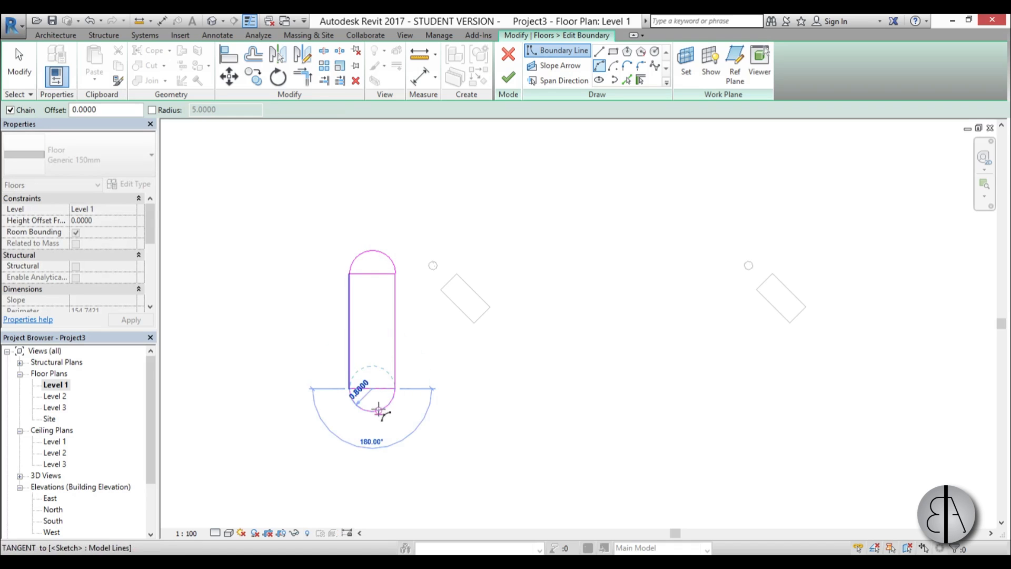
{"action": "left_click", "coordinate": [380, 408]}
{"action": "left_click_drag", "start_coordinate": [378, 399], "coordinate": [372, 262]}
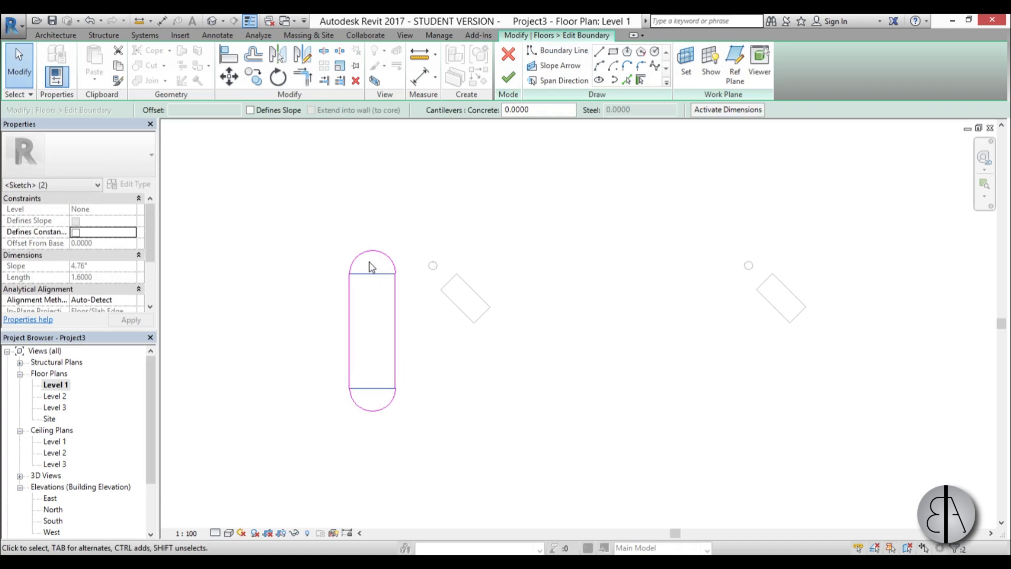
{"action": "key", "text": "Delete"}
Rotate the rounded island outline 45° and move it so it surrounds the left column and gas pump.
{"action": "left_click", "coordinate": [372, 268]}
{"action": "key", "text": "r"}
{"action": "key", "text": "o"}
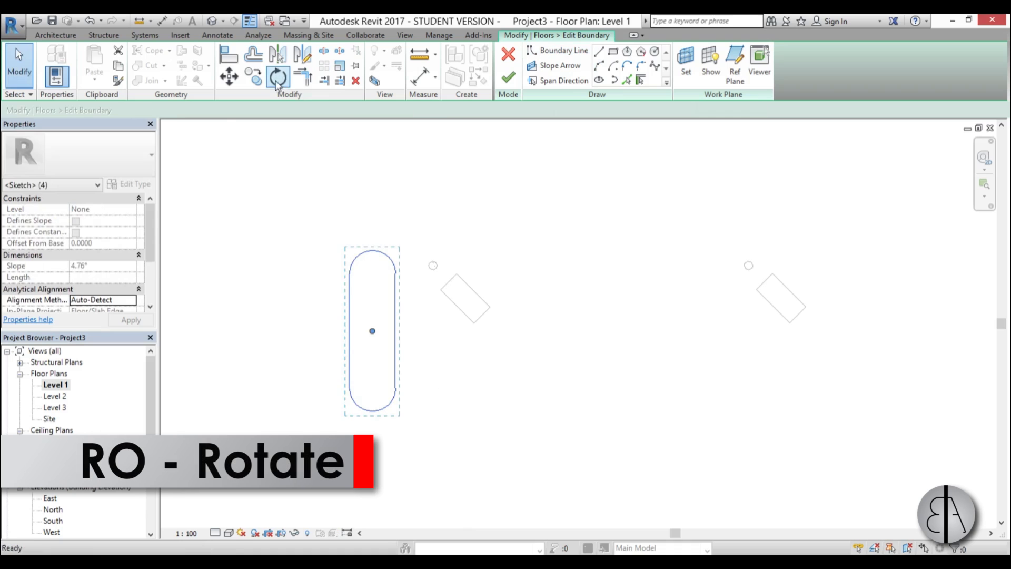
{"action": "type", "text": "45"}
{"action": "key", "text": "Return"}
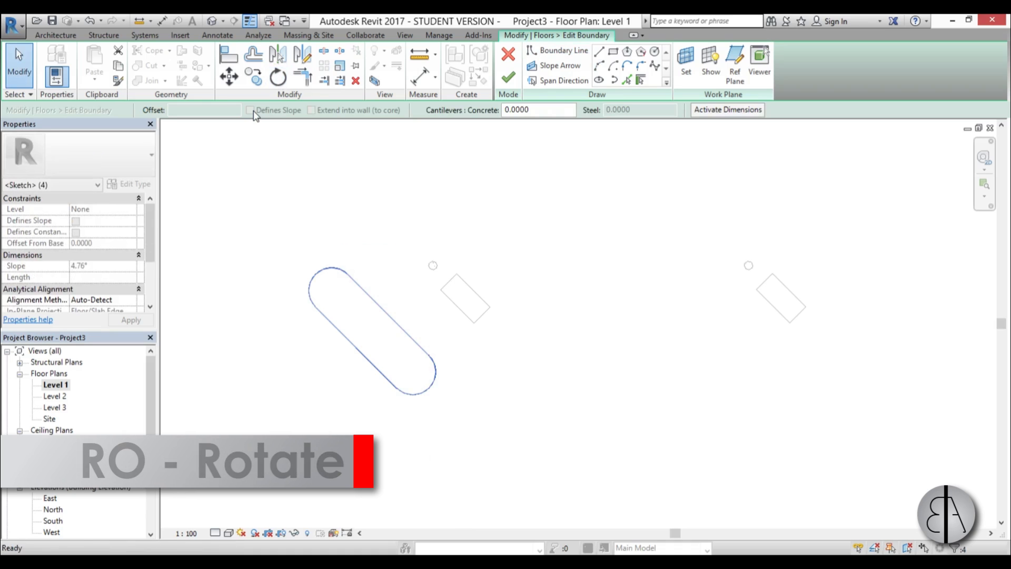
{"action": "left_click_drag", "start_coordinate": [373, 299], "coordinate": [469, 271], "text": "ctrl"}
Copy the island outline around the right column and gas pump, referencing the columns, and finish the floor boundary.
{"action": "scroll", "coordinate": [359, 284], "scroll_direction": "down", "scroll_amount": 2}
{"action": "scroll", "coordinate": [526, 250], "scroll_direction": "up", "scroll_amount": 3}
{"action": "key", "text": "c"}
{"action": "key", "text": "o"}
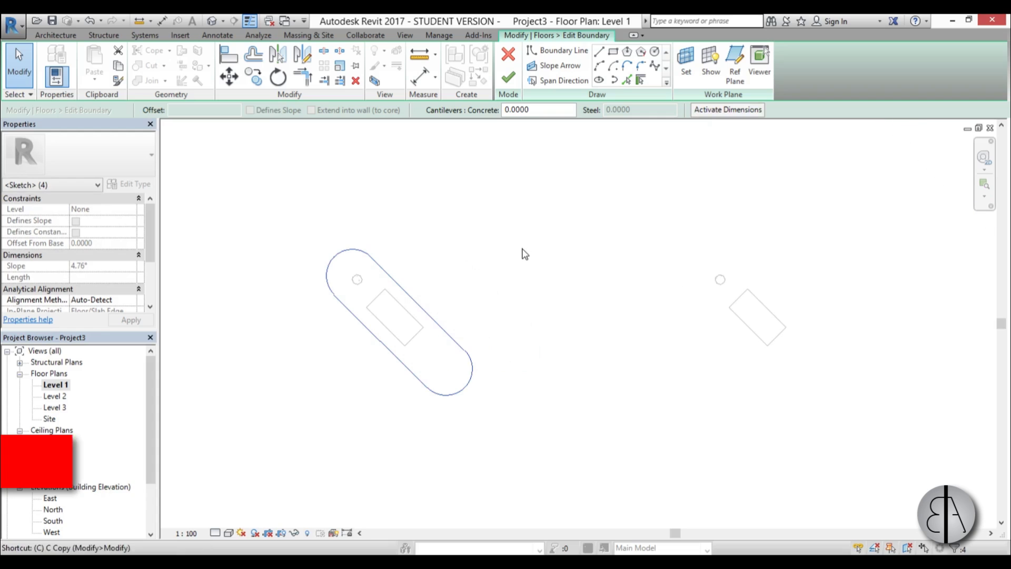
{"action": "left_click", "coordinate": [357, 279]}
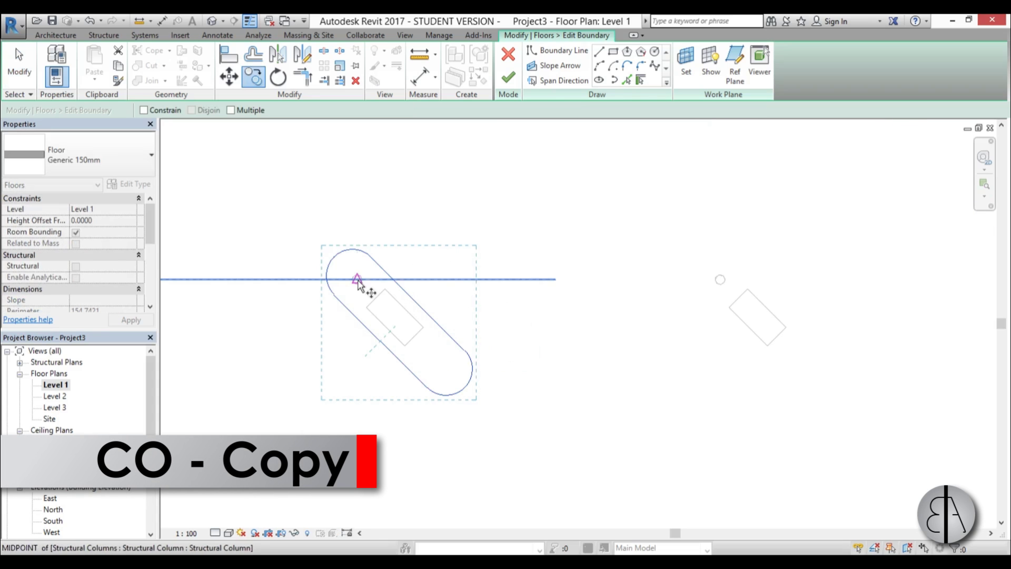
{"action": "left_click", "coordinate": [723, 281]}
{"action": "scroll", "coordinate": [422, 247], "scroll_direction": "down", "scroll_amount": 3}
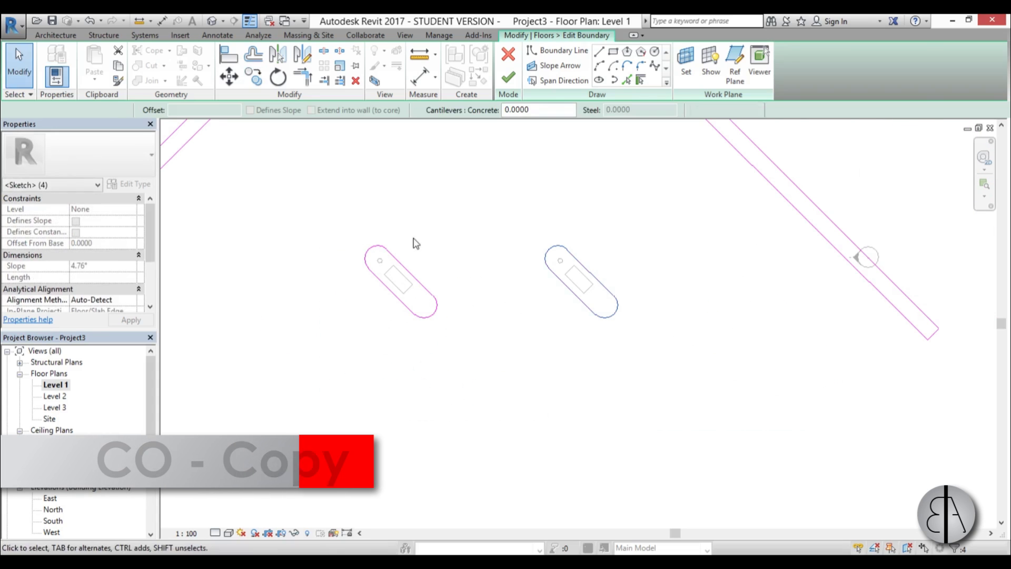
{"action": "left_click", "coordinate": [508, 78]}
Check the pump islands in the 3D view and return to the Level 1 floor plan.
{"action": "scroll", "coordinate": [459, 265], "scroll_direction": "down", "scroll_amount": 3}
{"action": "scroll", "coordinate": [474, 334], "scroll_direction": "up", "scroll_amount": 1}
{"action": "left_click", "coordinate": [465, 275]}
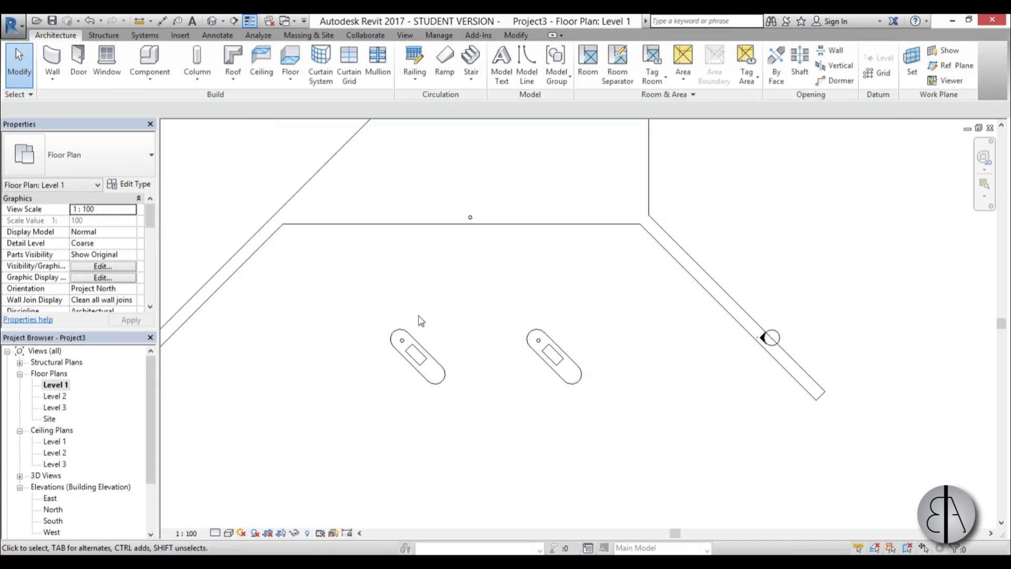
{"action": "left_click", "coordinate": [212, 21]}
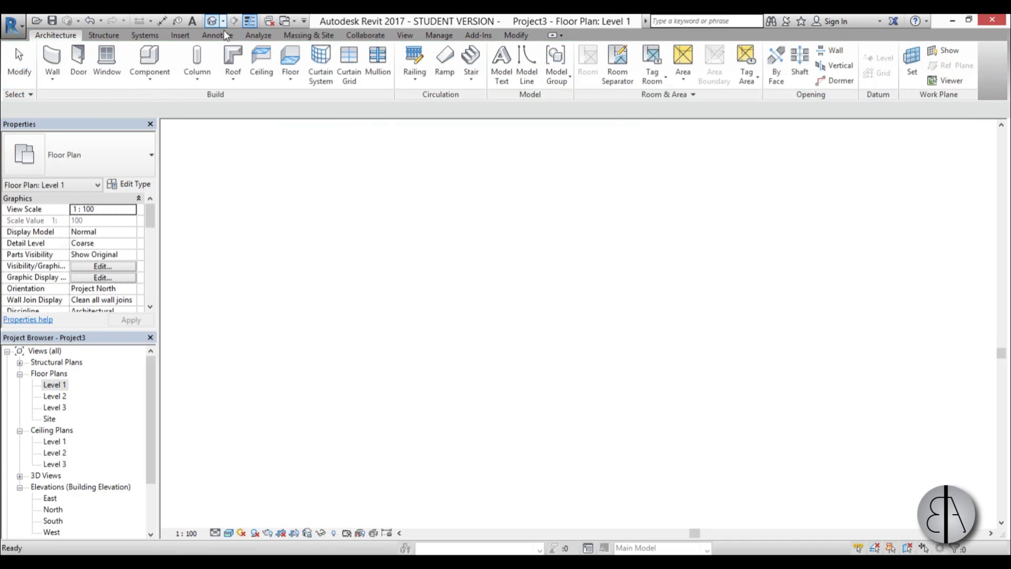
{"action": "middle_click_drag", "start_coordinate": [528, 427], "coordinate": [551, 394], "text": "shift"}
{"action": "left_click", "coordinate": [54, 385]}
{"action": "double_click", "coordinate": [56, 387]}
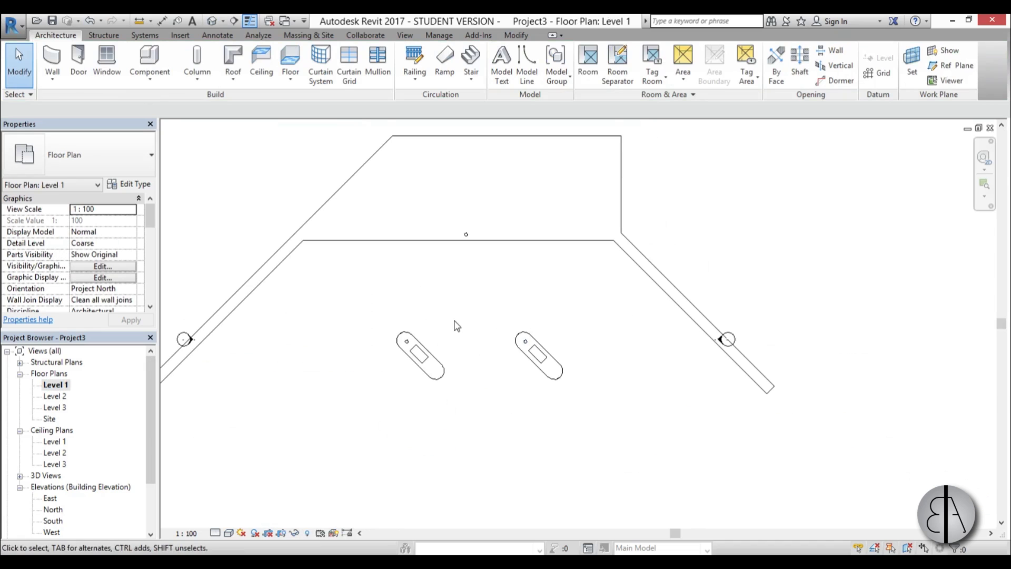
Draw a rectangular enclosure of Generic - 200mm walls, about 13 by 6.4 m and 8 m high, on the floor area behind the pumps.
{"action": "middle_click_drag", "start_coordinate": [423, 267], "coordinate": [419, 353]}
{"action": "scroll", "coordinate": [423, 189], "scroll_direction": "up", "scroll_amount": 2}
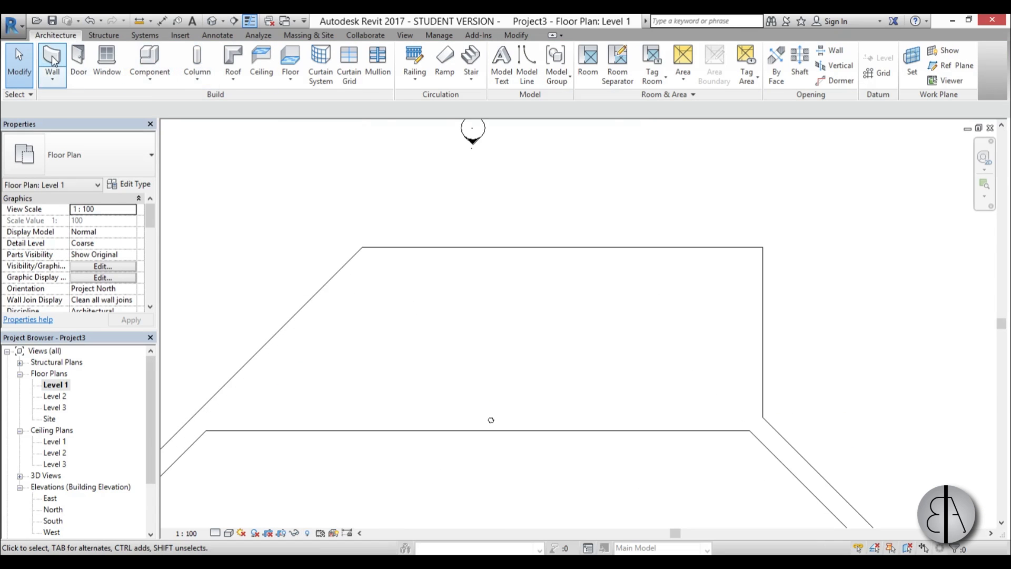
{"action": "key", "text": "w"}
{"action": "key", "text": "a"}
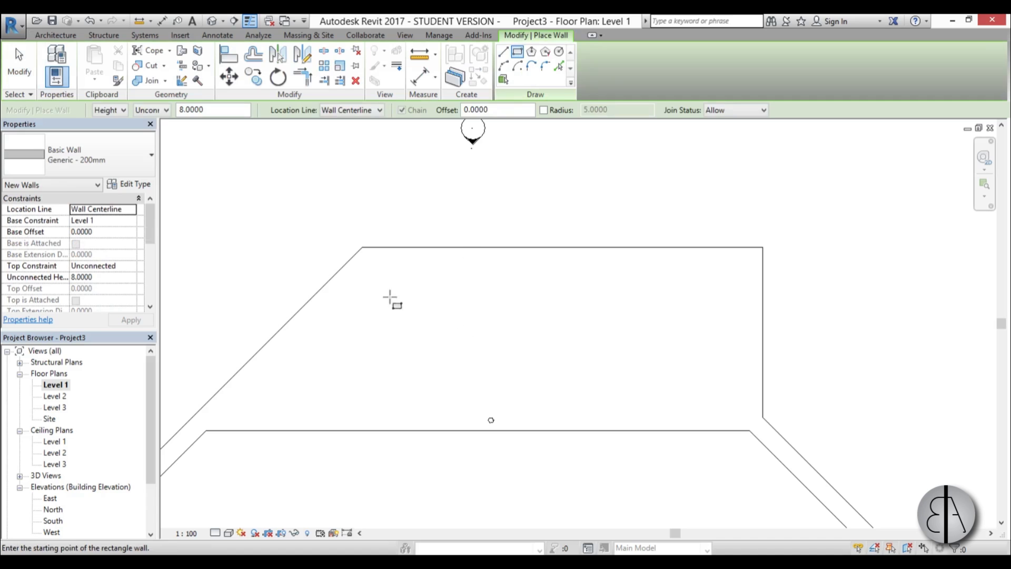
{"action": "left_click", "coordinate": [386, 278]}
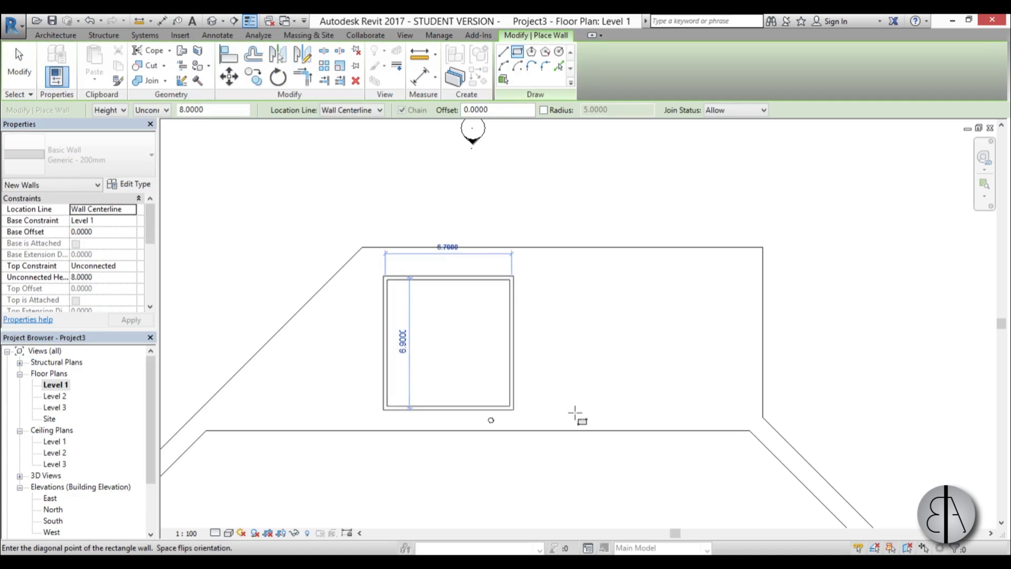
{"action": "left_click", "coordinate": [630, 400]}
{"action": "key", "text": "Escape"}
{"action": "key", "text": "Escape"}
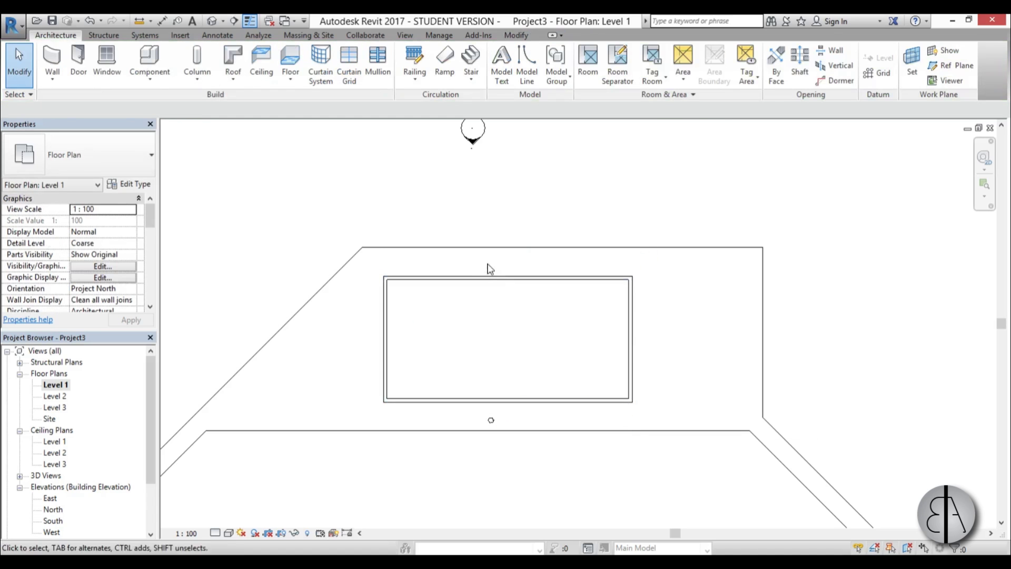
Shift the building's rear wall slightly outward toward the floor's back edge and check the walls in the 3D view.
{"action": "left_click", "coordinate": [476, 269]}
{"action": "left_click_drag", "start_coordinate": [476, 267], "coordinate": [469, 271]}
{"action": "left_click", "coordinate": [443, 364]}
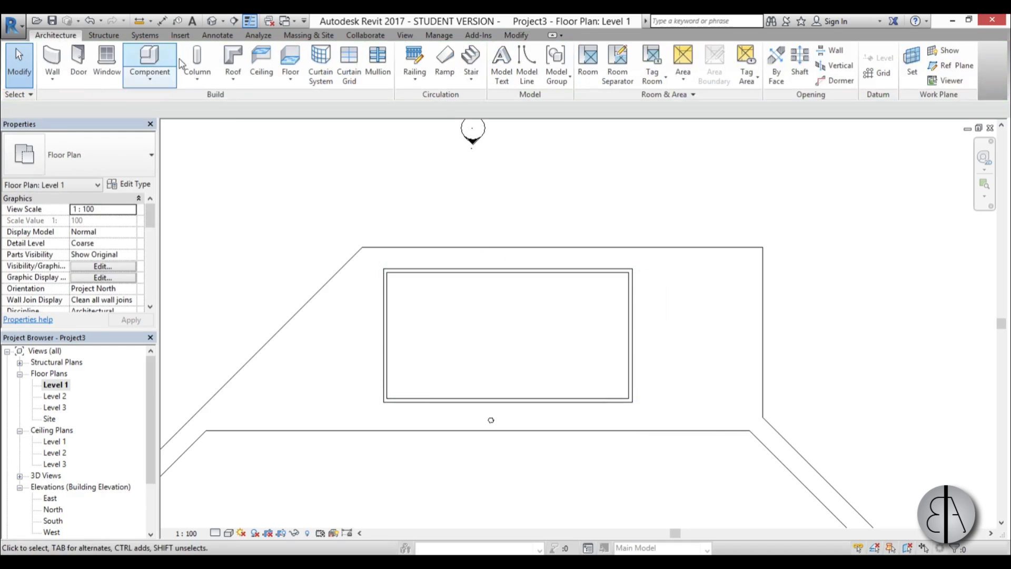
{"action": "left_click", "coordinate": [212, 22]}
{"action": "middle_click_drag", "start_coordinate": [388, 181], "coordinate": [649, 272], "text": "shift"}
Create a rectangular Generic 150mm floor on Level 2 that follows the outer faces of the building walls.
{"action": "double_click", "coordinate": [54, 396]}
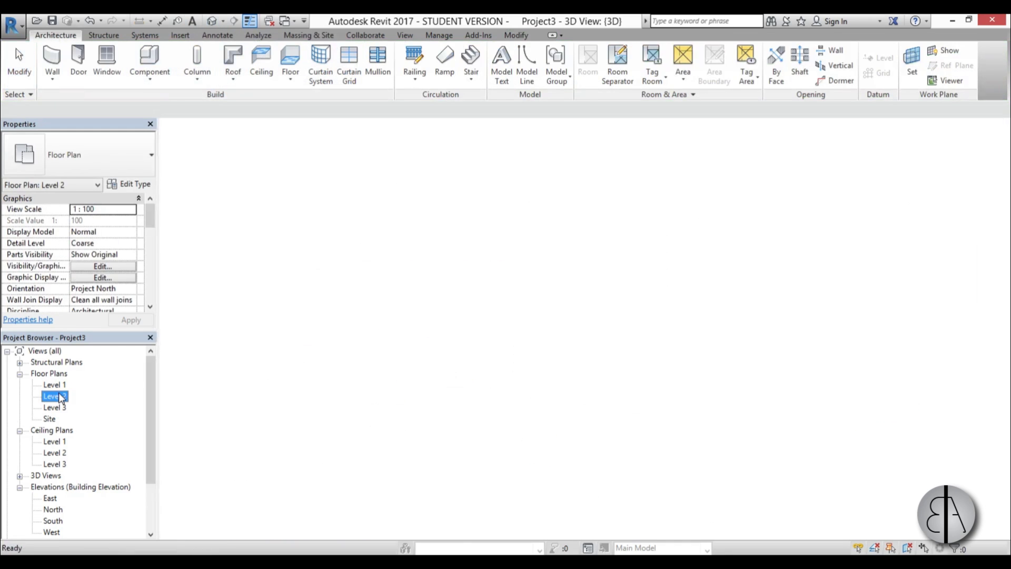
{"action": "left_click", "coordinate": [287, 61]}
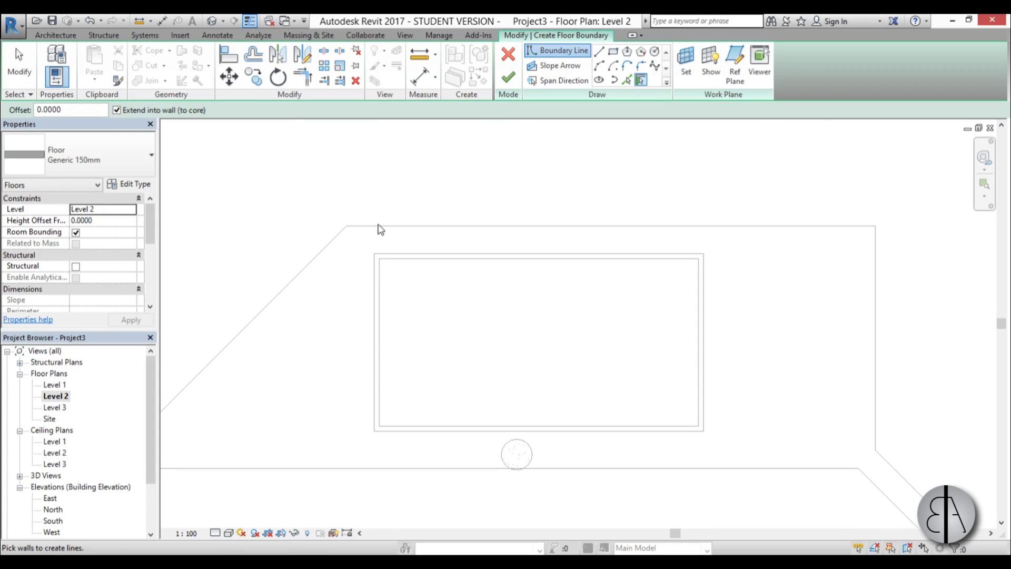
{"action": "left_click", "coordinate": [613, 51]}
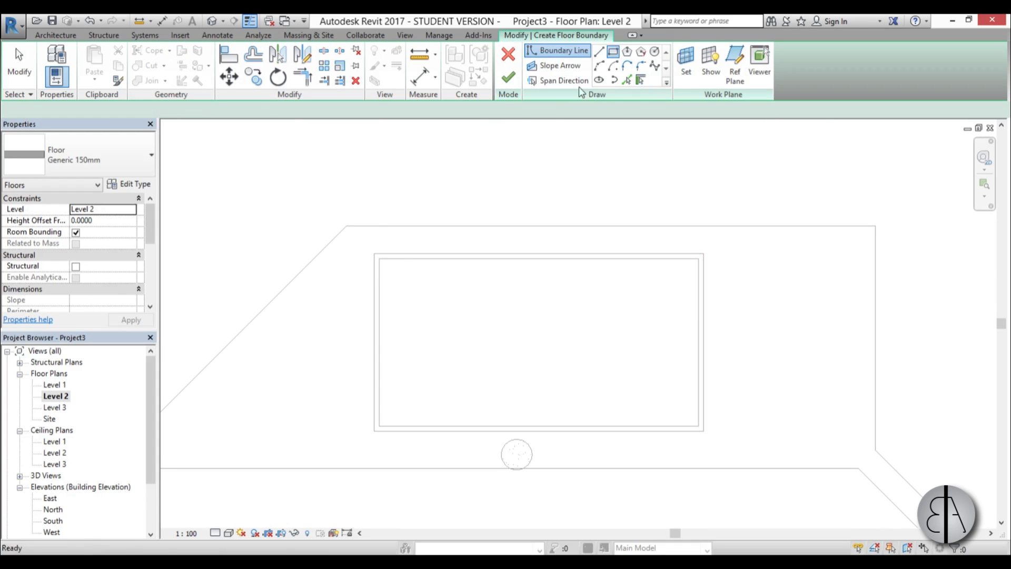
{"action": "left_click", "coordinate": [375, 254]}
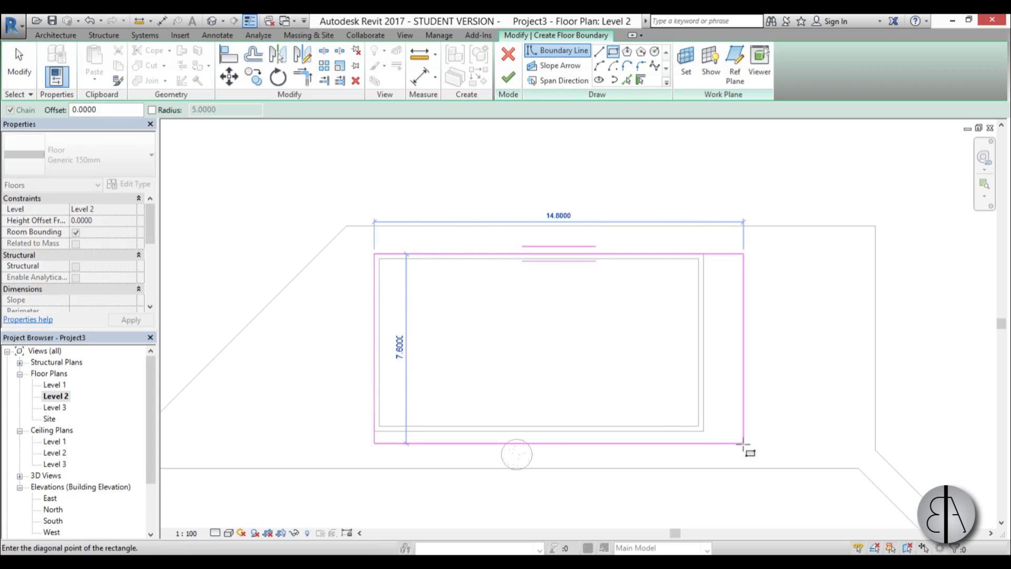
{"action": "left_click", "coordinate": [703, 431]}
{"action": "left_click", "coordinate": [509, 78]}
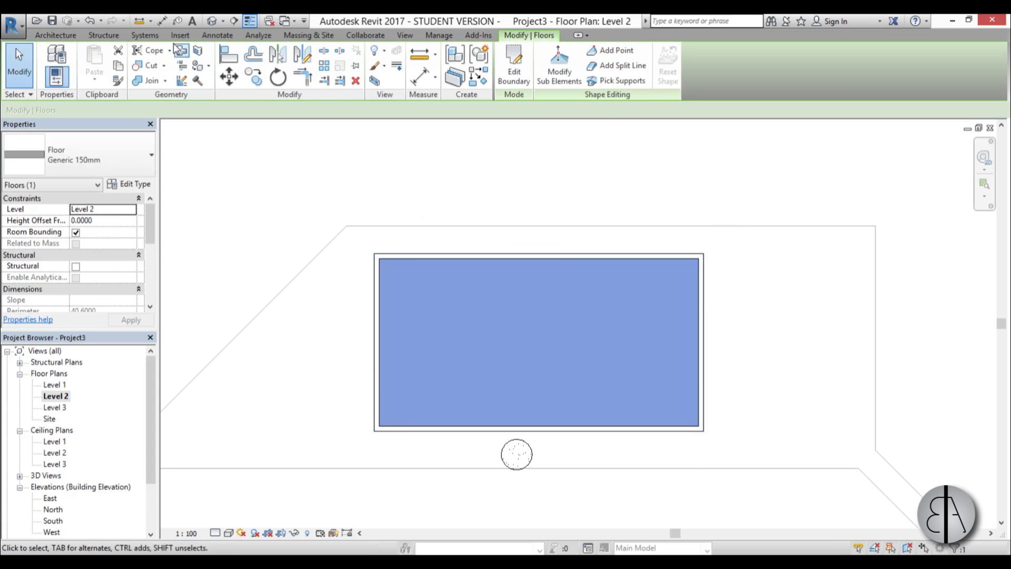
Attach the tops of all four building walls to the Level 2 floor in the 3D view.
{"action": "left_click", "coordinate": [217, 21]}
{"action": "middle_click_drag", "start_coordinate": [677, 410], "coordinate": [684, 369], "text": "shift"}
{"action": "key", "text": "Tab"}
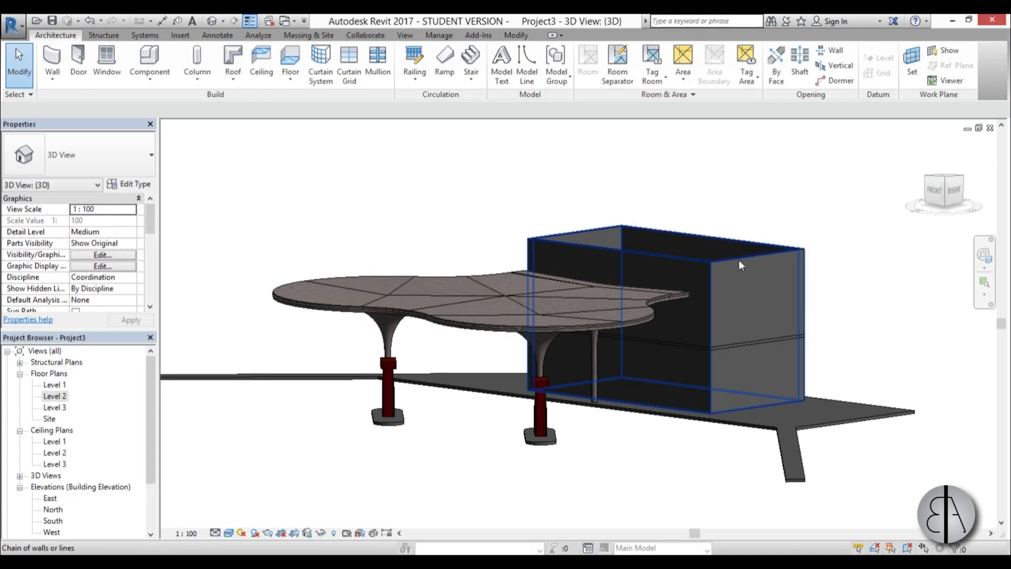
{"action": "left_click", "coordinate": [739, 263]}
{"action": "left_click", "coordinate": [601, 74]}
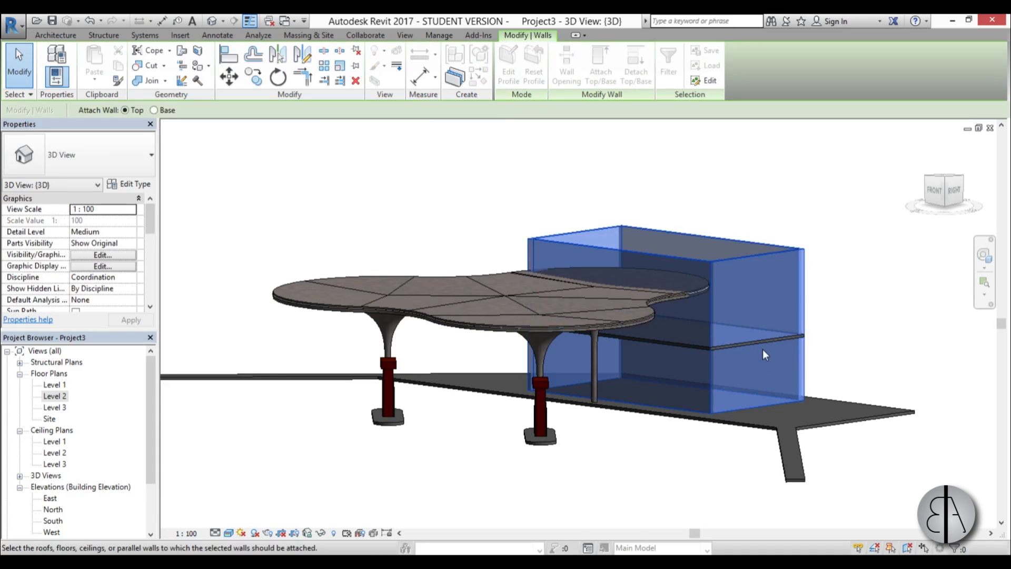
{"action": "left_click", "coordinate": [635, 416]}
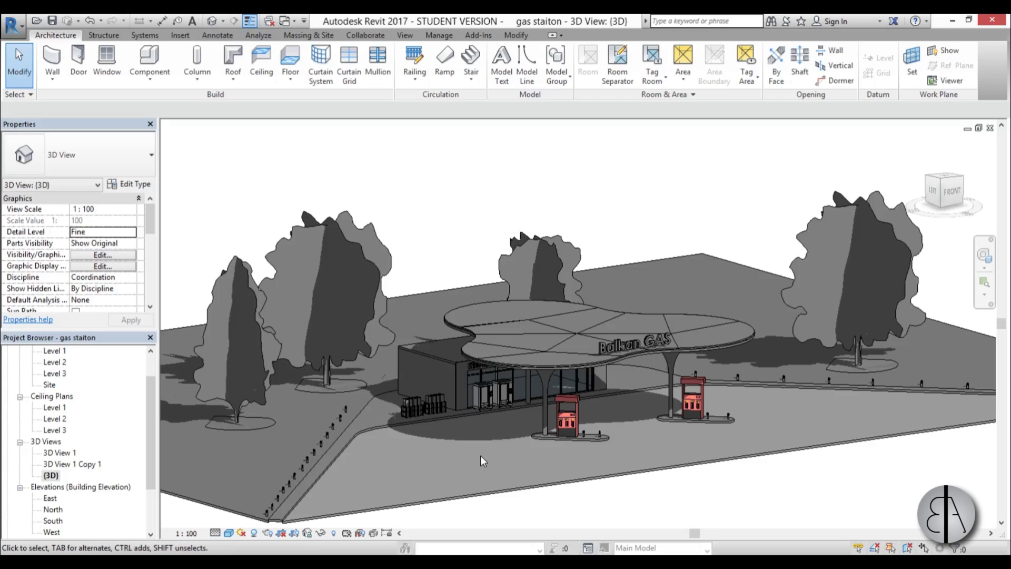
Examine the completed gas station project in 3D, including the storefront, vending machines, sign lettering, pumps, cylinder racks and surrounding trees.
{"action": "middle_click_drag", "start_coordinate": [480, 456], "coordinate": [435, 347], "text": "shift"}
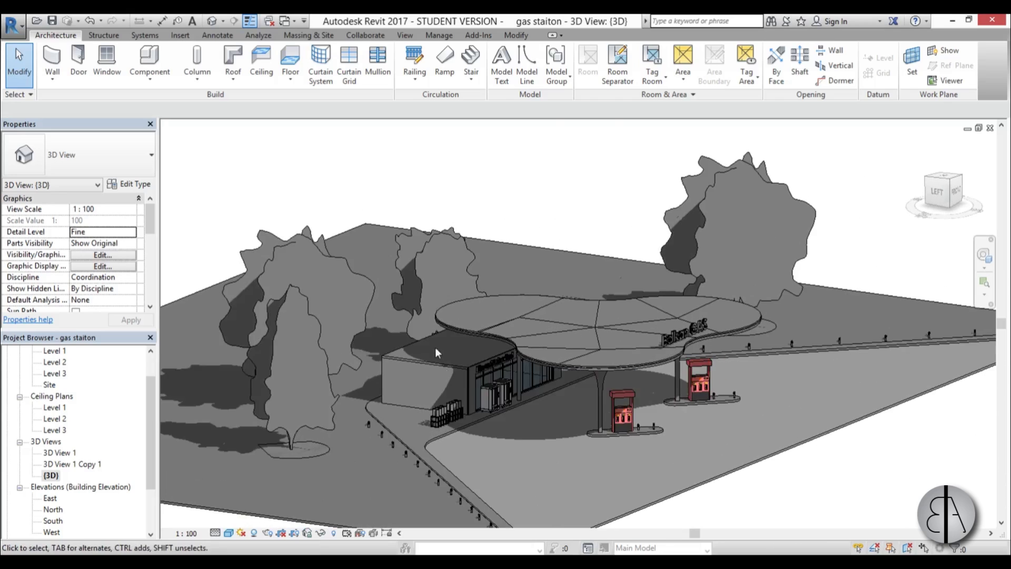
{"action": "scroll", "coordinate": [504, 394], "scroll_direction": "up", "scroll_amount": 8}
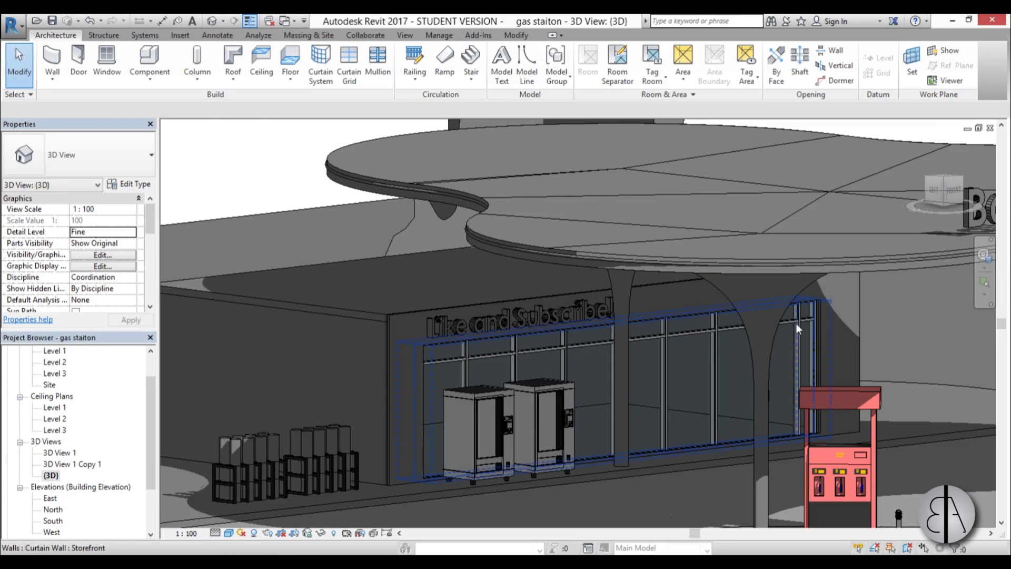
{"action": "scroll", "coordinate": [459, 339], "scroll_direction": "down", "scroll_amount": 10}
{"action": "scroll", "coordinate": [703, 280], "scroll_direction": "up", "scroll_amount": 3}
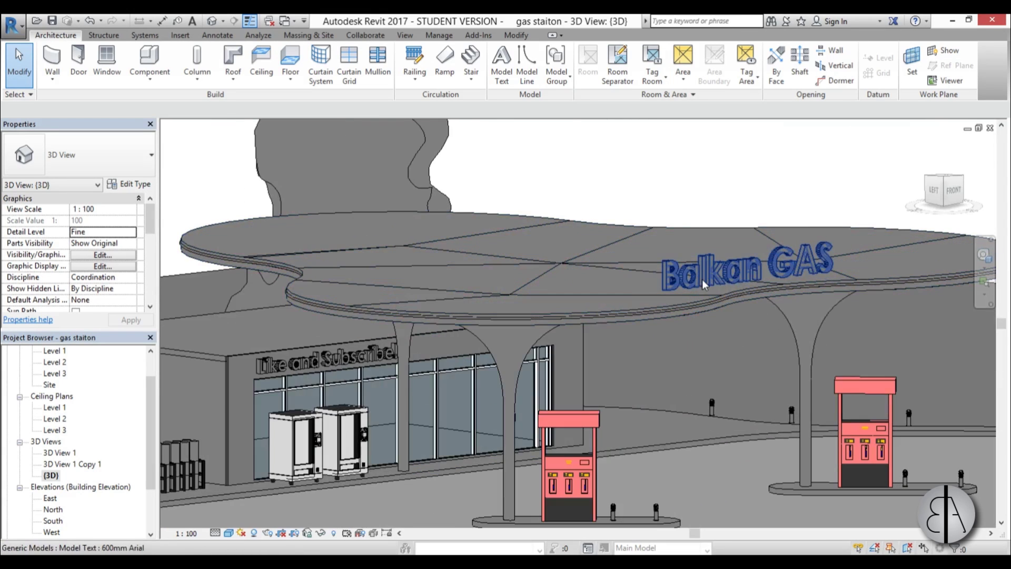
{"action": "scroll", "coordinate": [703, 279], "scroll_direction": "down", "scroll_amount": 3}
{"action": "scroll", "coordinate": [532, 383], "scroll_direction": "up", "scroll_amount": 3}
{"action": "middle_click_drag", "start_coordinate": [539, 381], "coordinate": [501, 387], "text": "shift"}
{"action": "scroll", "coordinate": [500, 387], "scroll_direction": "down", "scroll_amount": 5}
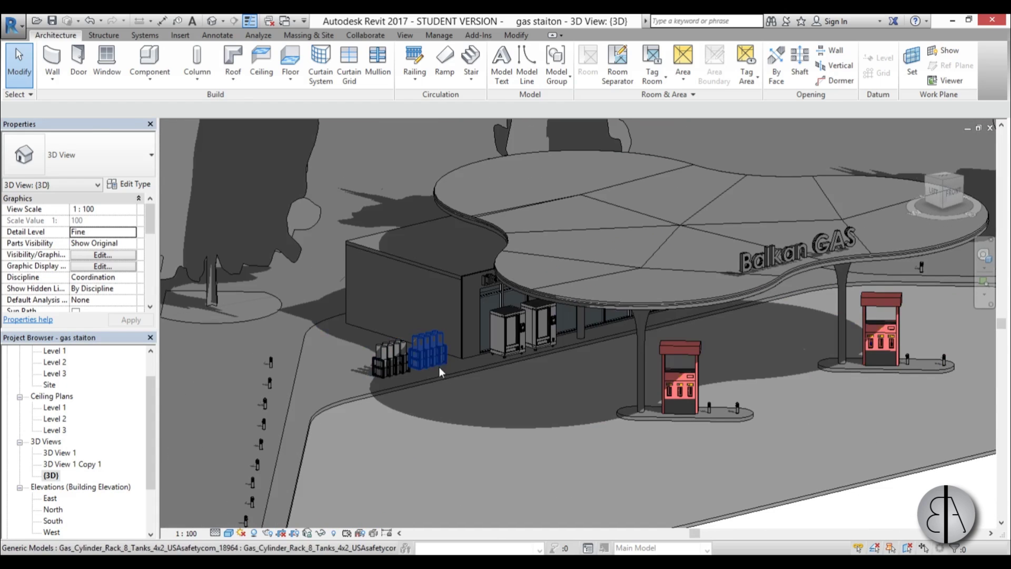
{"action": "middle_click_drag", "start_coordinate": [470, 393], "coordinate": [769, 381], "text": "shift"}
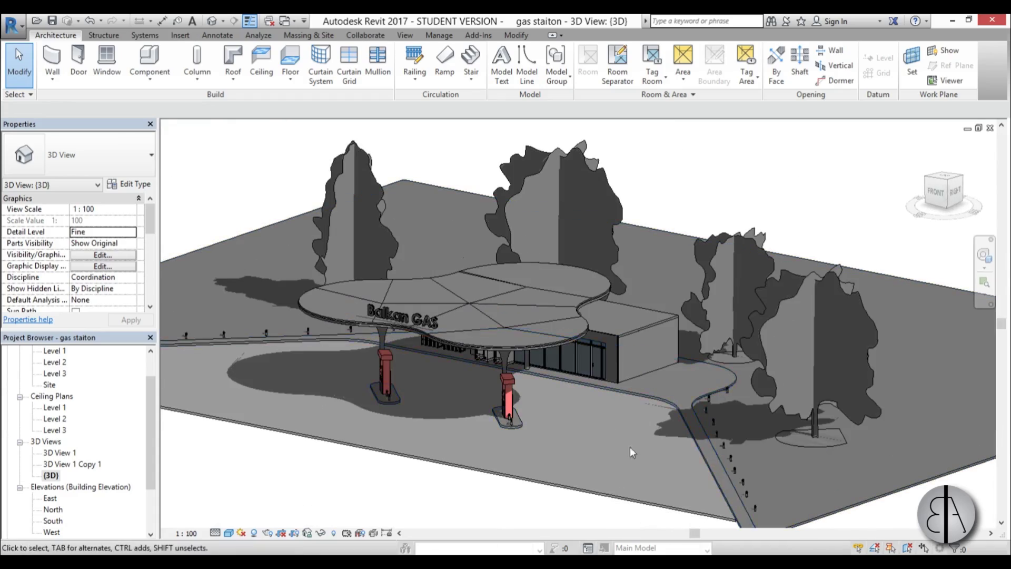
{"action": "middle_click_drag", "start_coordinate": [630, 446], "coordinate": [590, 399], "text": "shift"}
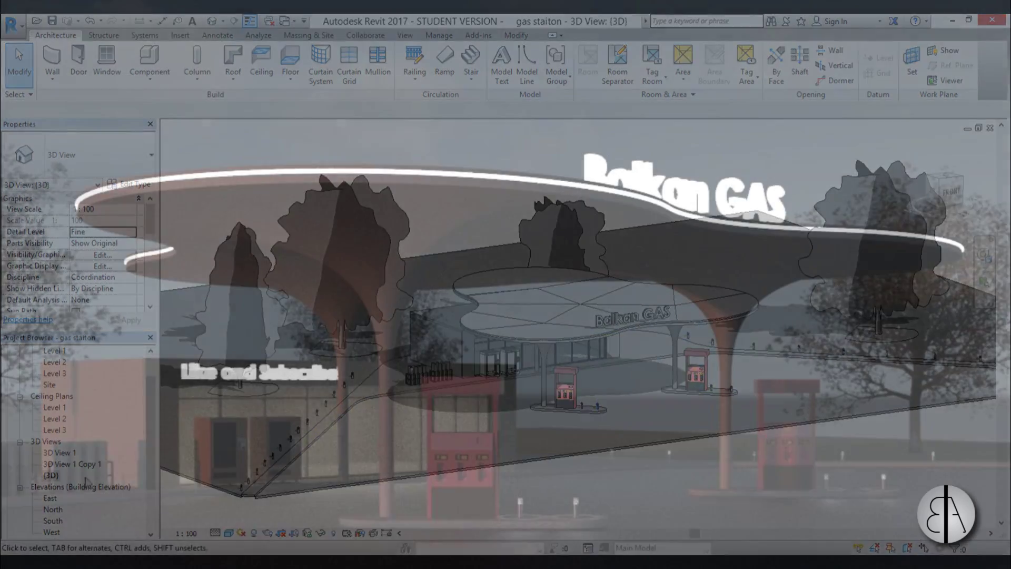